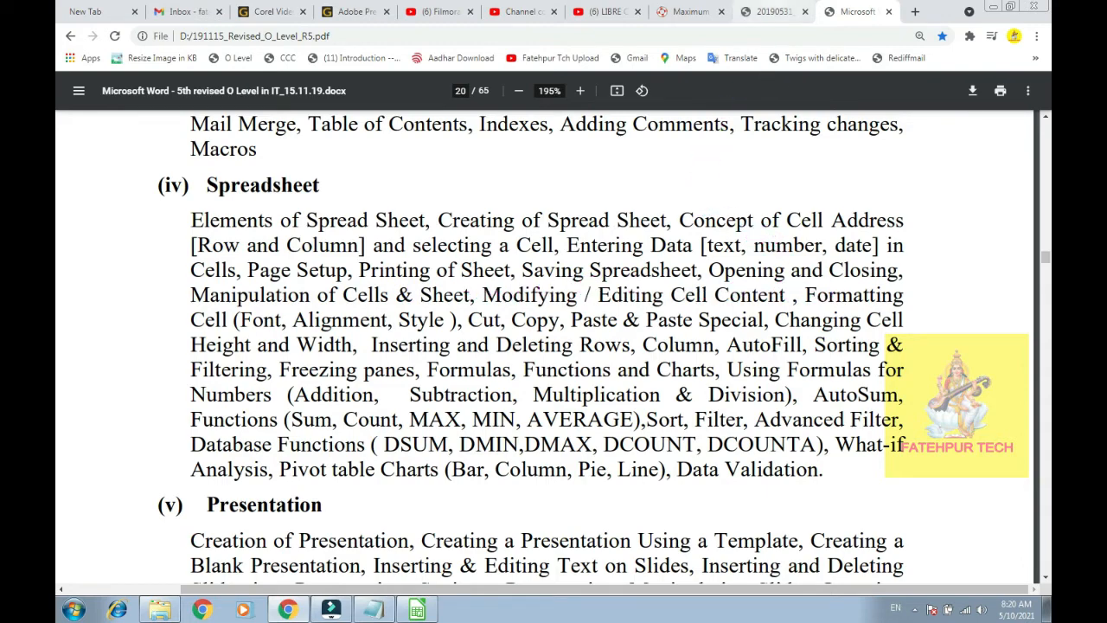
View the Spread Sheet chapter in the CCC revision syllabus PDF, and switch to the blank LibreOffice Calc spreadsheet.
{"action": "left_click", "coordinate": [773, 11]}
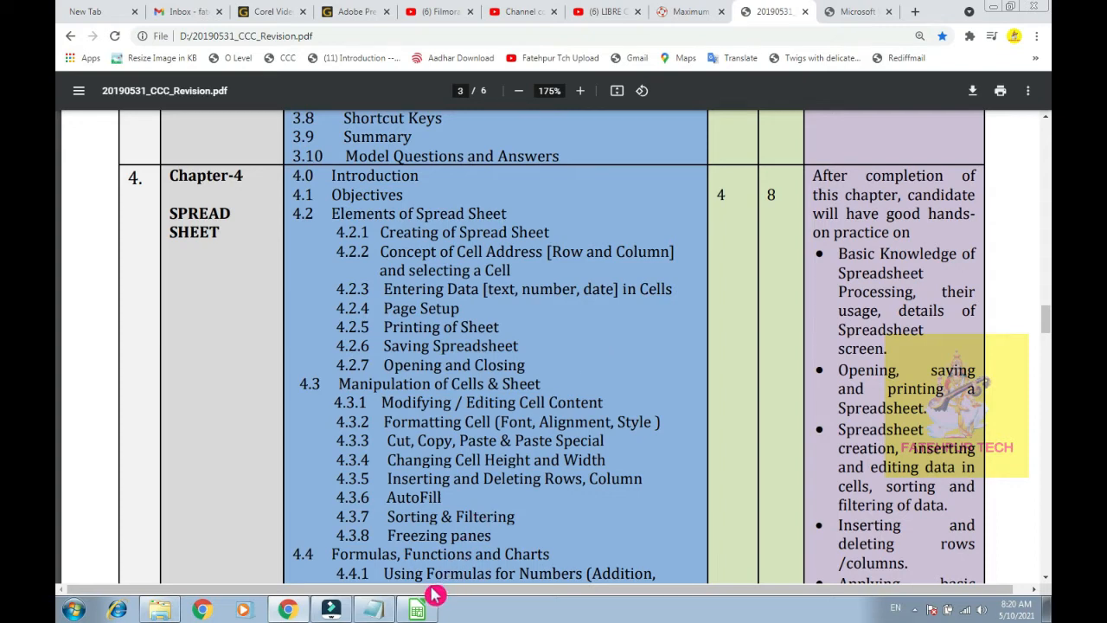
{"action": "left_click", "coordinate": [417, 608]}
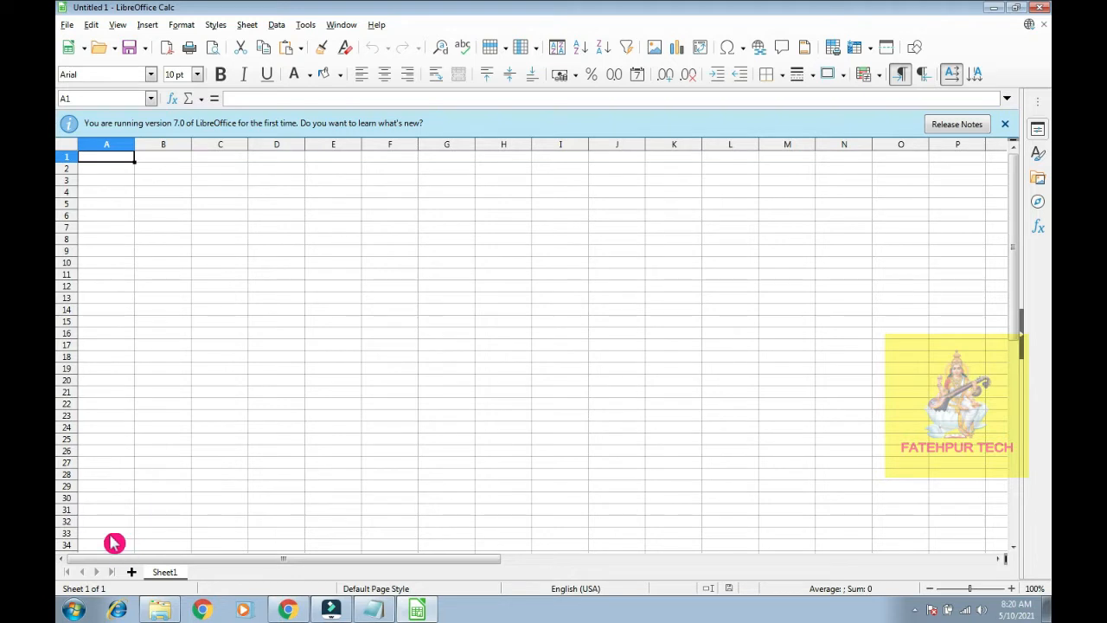
Search the Windows Start menu for scalc and dismiss the search.
{"action": "left_click", "coordinate": [73, 611]}
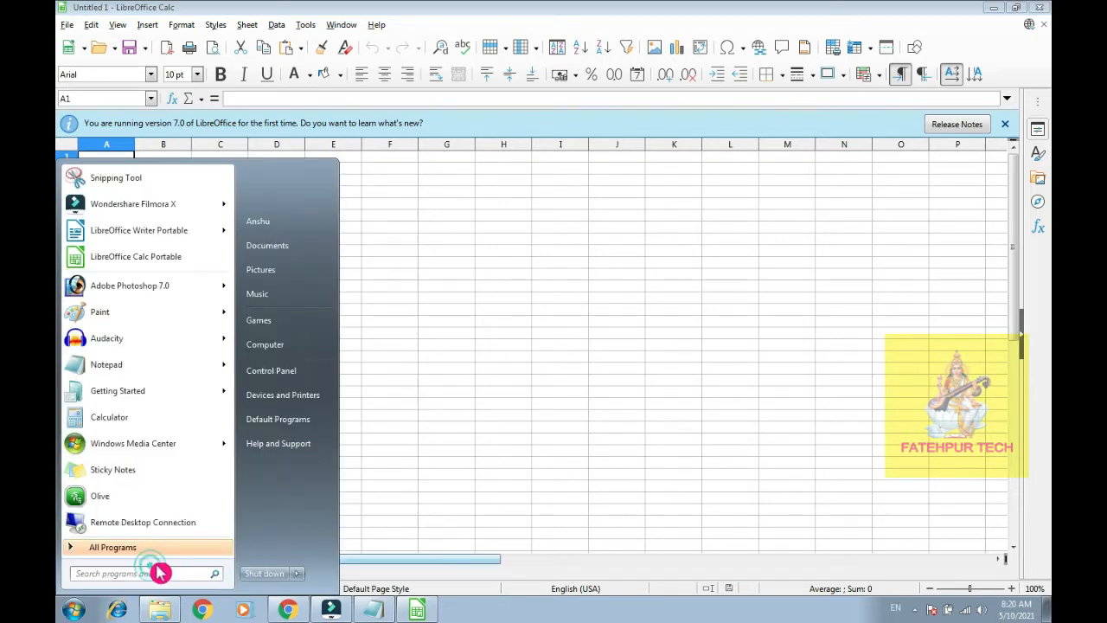
{"action": "type", "text": "sc"}
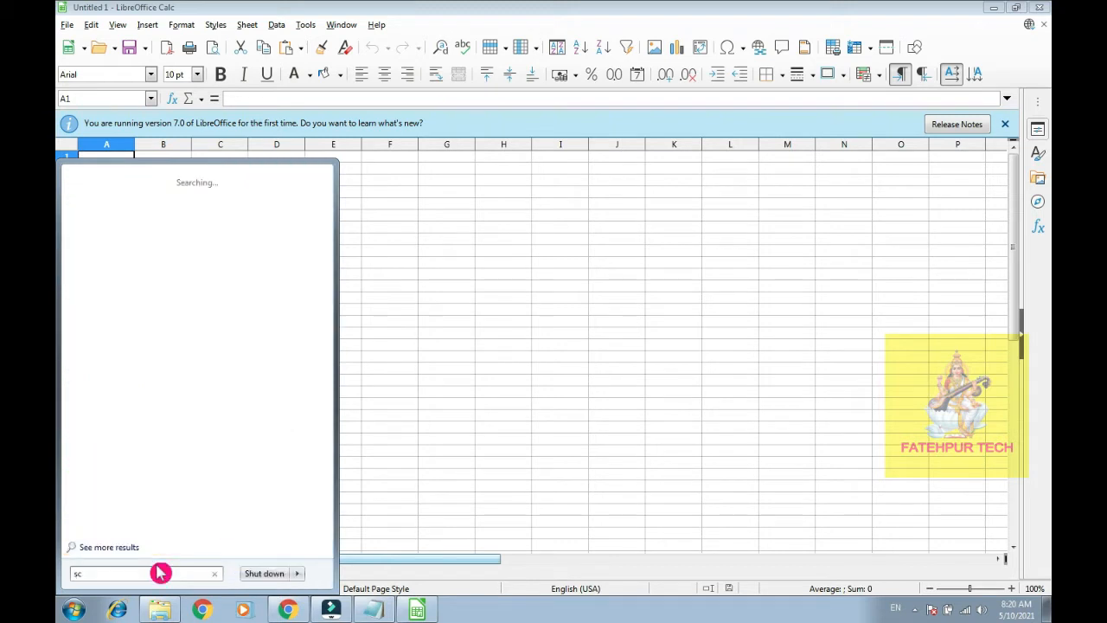
{"action": "type", "text": "alc"}
{"action": "left_click", "coordinate": [490, 407]}
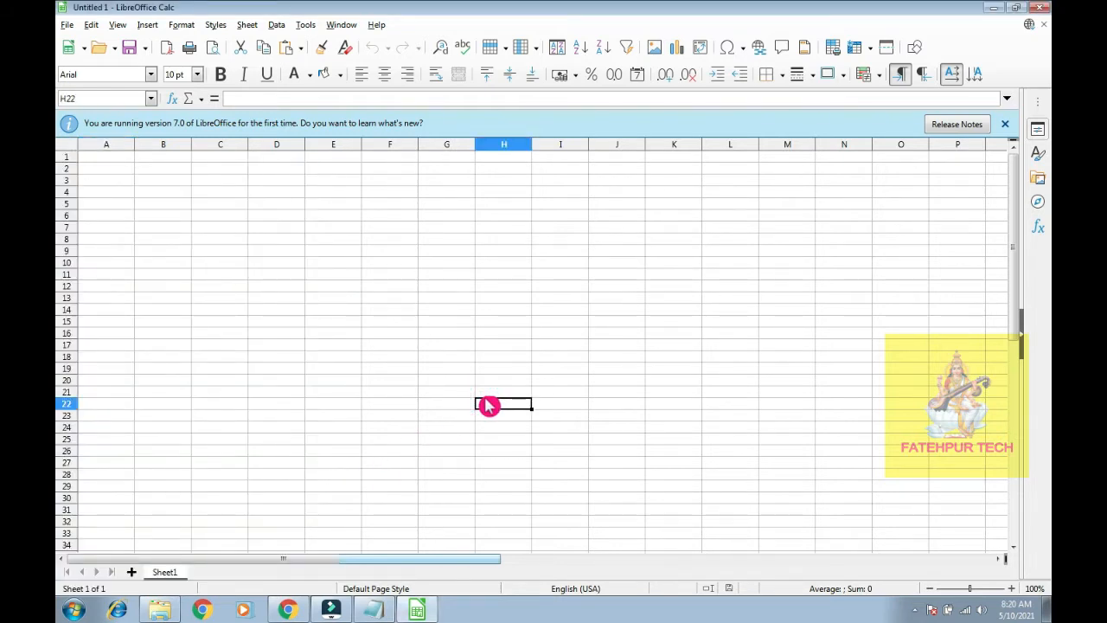
Launch Calc from the Windows Run dialog with the command scalc, and select cell H10 in the sheet.
{"action": "key", "text": "super+r"}
{"action": "type", "text": "s"}
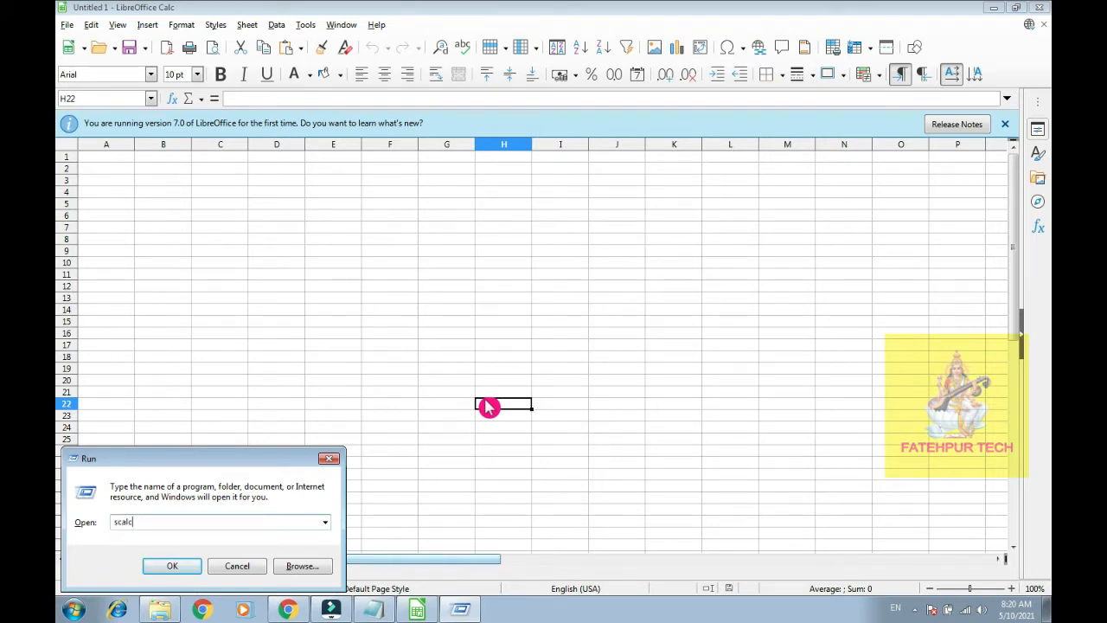
{"action": "key", "text": "Return"}
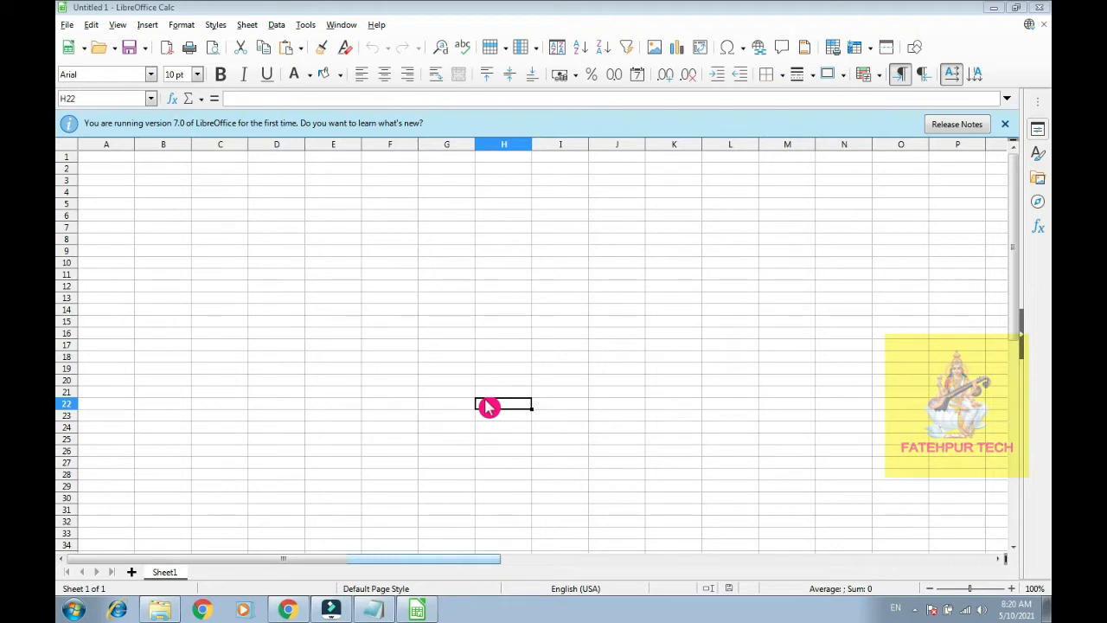
{"action": "left_click", "coordinate": [515, 262]}
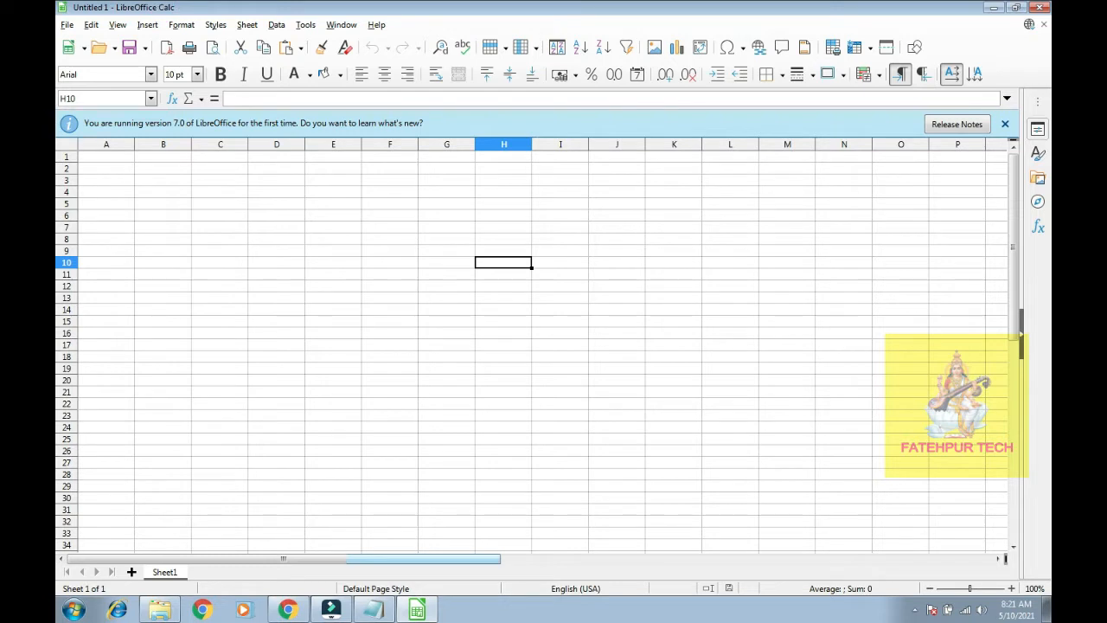
Outline the Calc title bar in red with the screen-drawing tool, and leave drawing mode.
{"action": "left_click", "coordinate": [916, 609]}
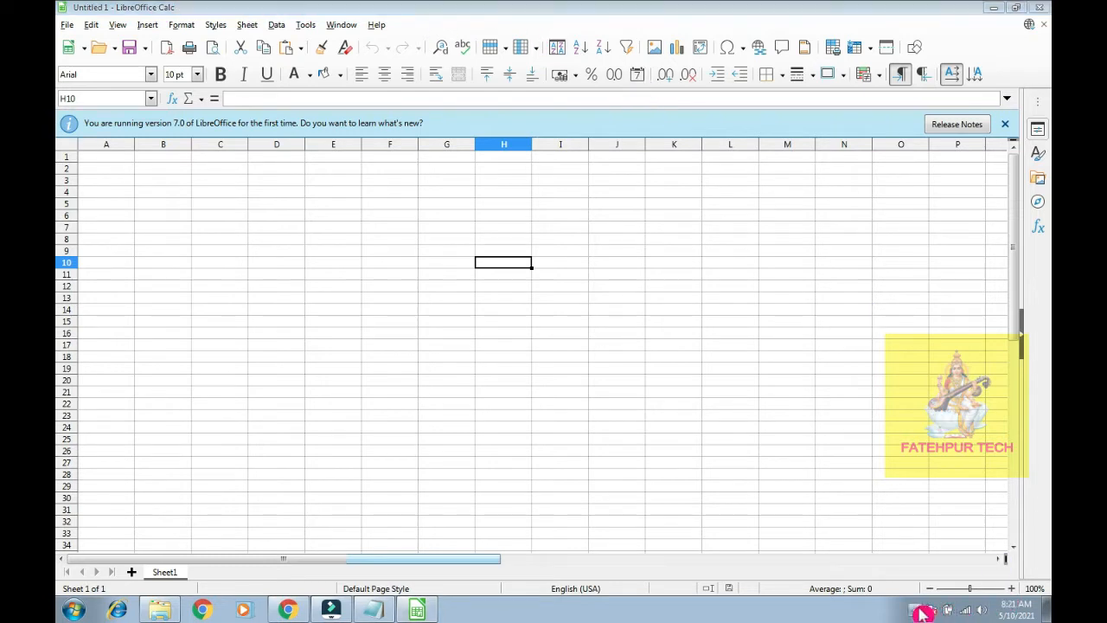
{"action": "right_click", "coordinate": [938, 550]}
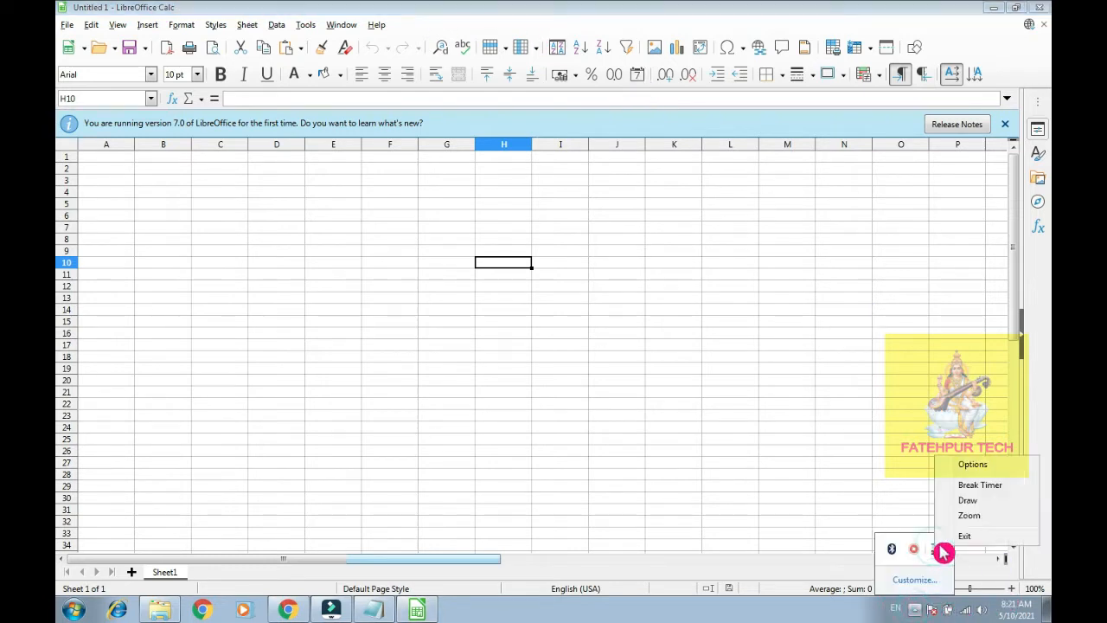
{"action": "left_click", "coordinate": [991, 503]}
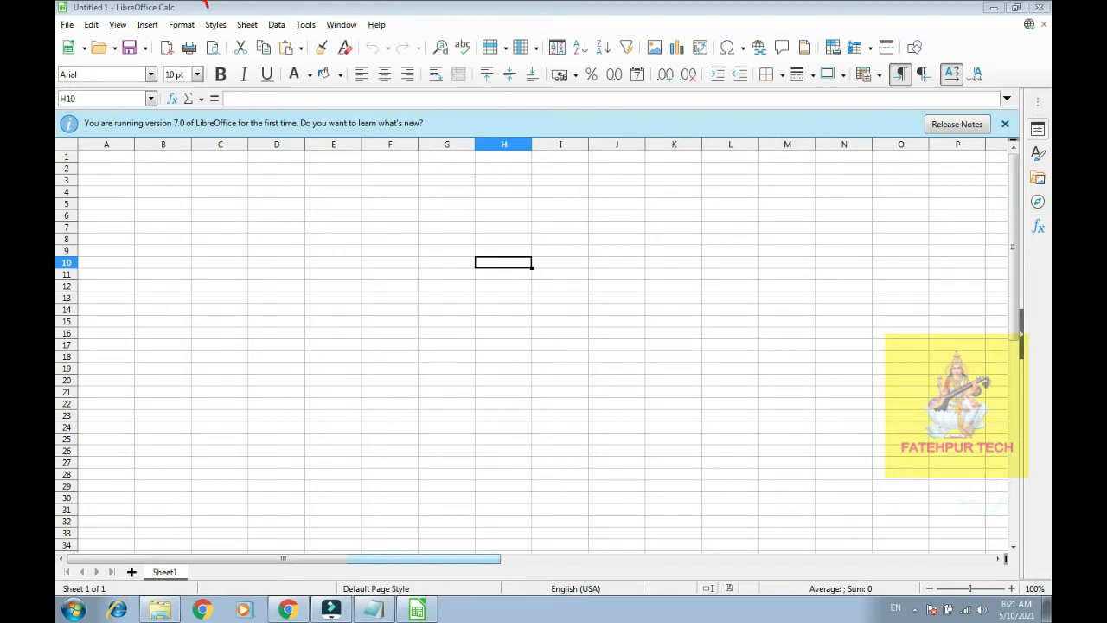
{"action": "mouse_move", "coordinate": [206, 4]}
{"action": "left_mouse_down"}
{"action": "mouse_move", "coordinate": [825, 19]}
{"action": "mouse_move", "coordinate": [1038, 4]}
{"action": "mouse_move", "coordinate": [870, 12]}
{"action": "left_mouse_up"}
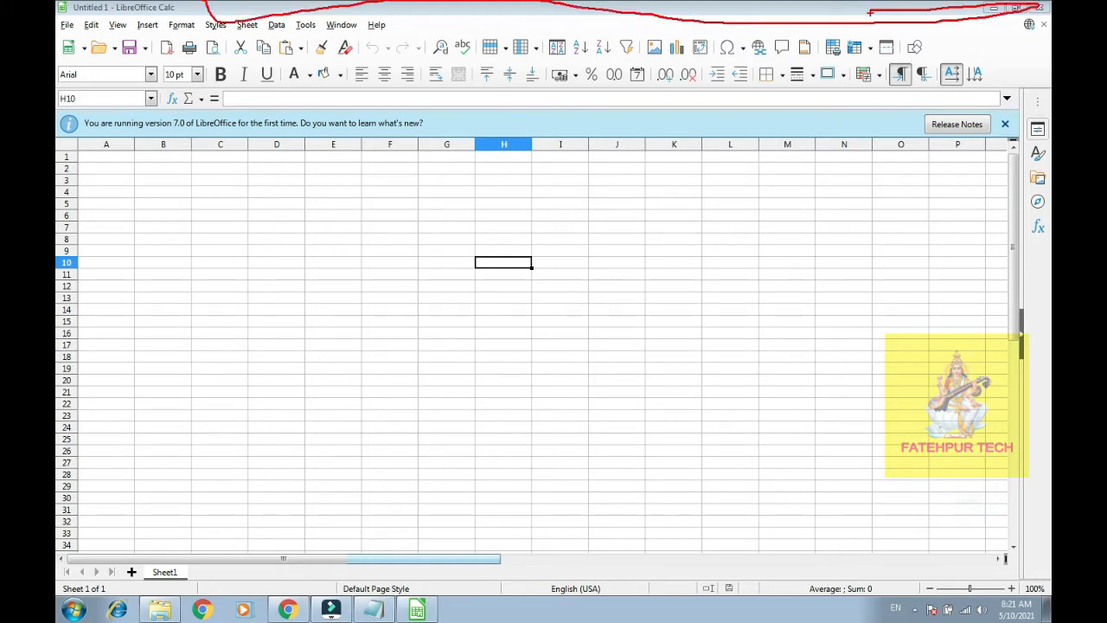
{"action": "right_click", "coordinate": [588, 417]}
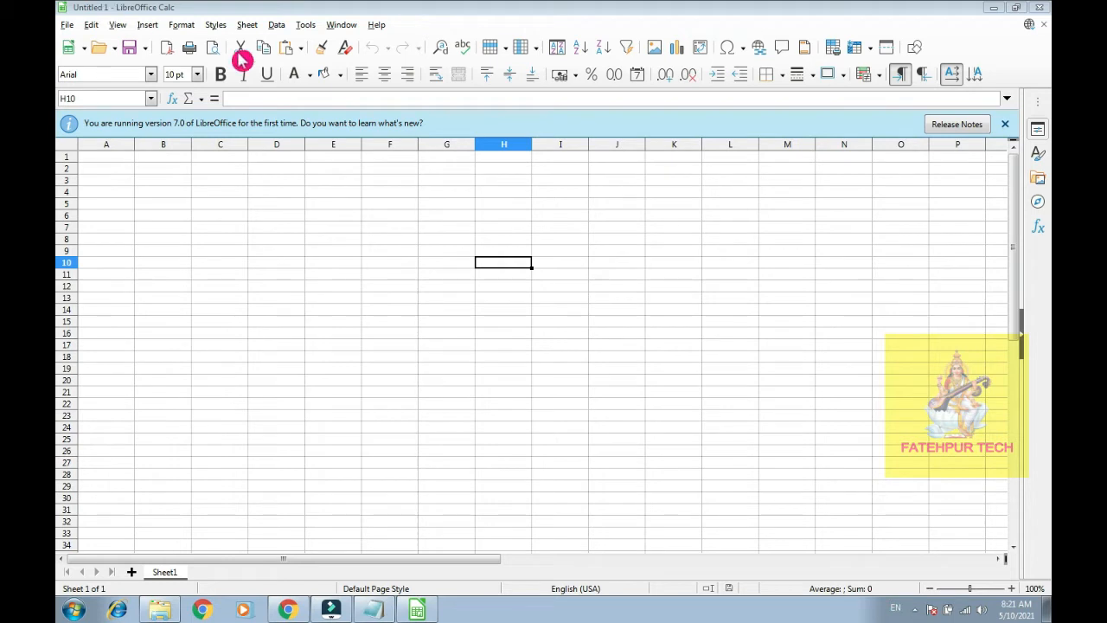
Circle and underline the document name and program name in the title bar with the screen-drawing tool, and clear the marks.
{"action": "left_click", "coordinate": [915, 609]}
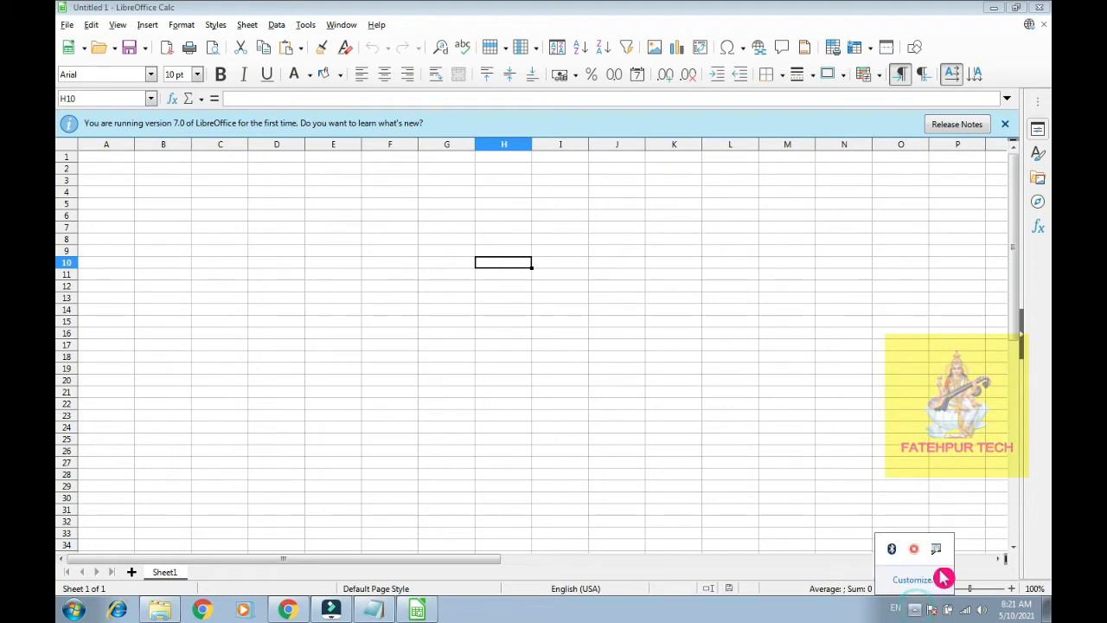
{"action": "right_click", "coordinate": [944, 553]}
{"action": "left_click", "coordinate": [982, 516]}
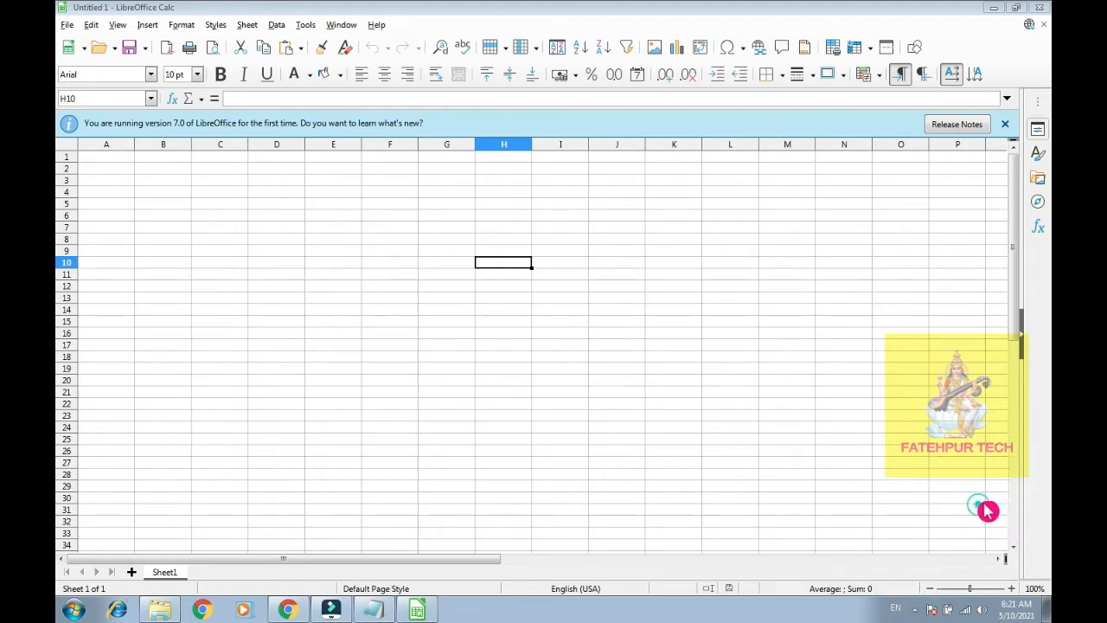
{"action": "mouse_move", "coordinate": [199, 10]}
{"action": "left_mouse_down"}
{"action": "mouse_move", "coordinate": [149, 29]}
{"action": "mouse_move", "coordinate": [76, 21]}
{"action": "mouse_move", "coordinate": [95, 1]}
{"action": "mouse_move", "coordinate": [201, 2]}
{"action": "left_mouse_up"}
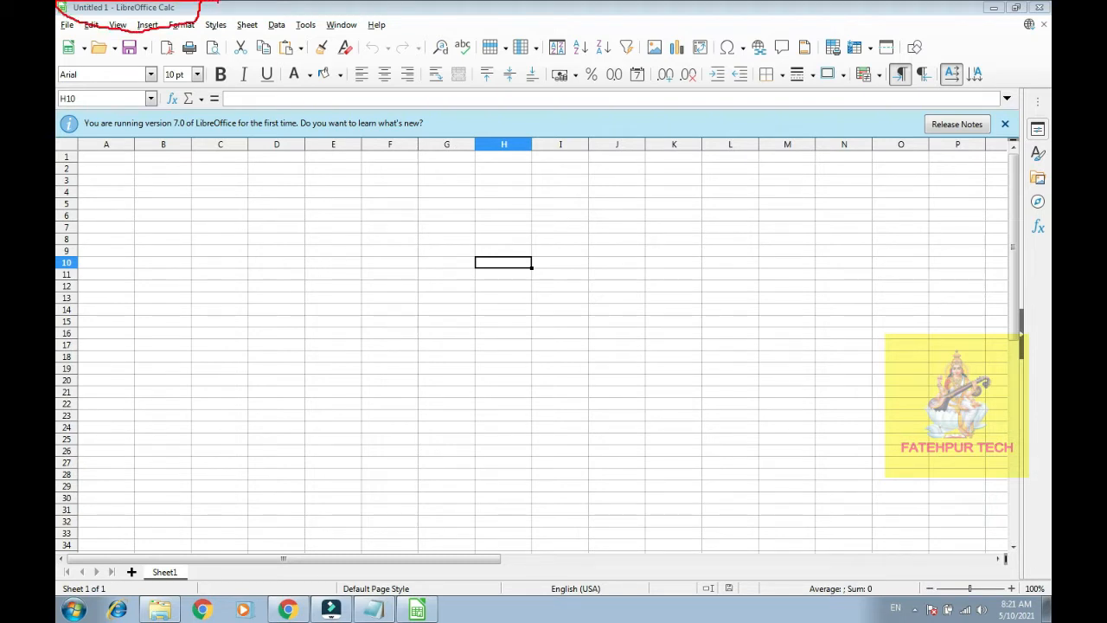
{"action": "left_click_drag", "start_coordinate": [74, 14], "coordinate": [107, 14]}
{"action": "left_click_drag", "start_coordinate": [139, 16], "coordinate": [191, 11]}
{"action": "left_click_drag", "start_coordinate": [88, 13], "coordinate": [119, 277]}
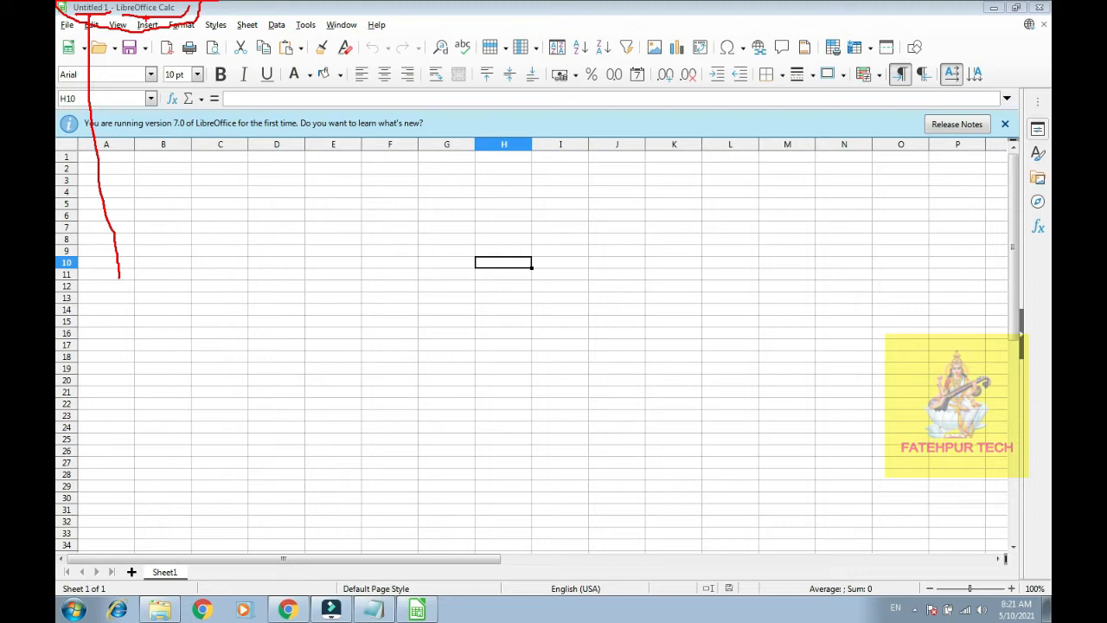
{"action": "key", "text": "Escape"}
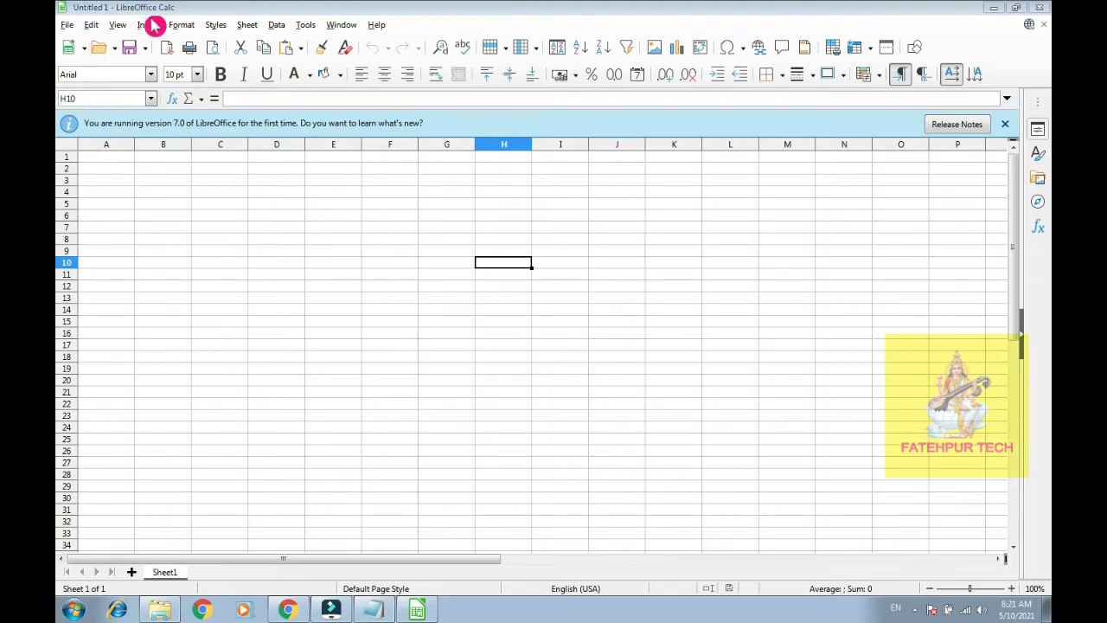
Mark the minimize, restore and close controls of the Calc window in red with the screen-drawing tool, and clear the marks.
{"action": "left_click", "coordinate": [915, 609]}
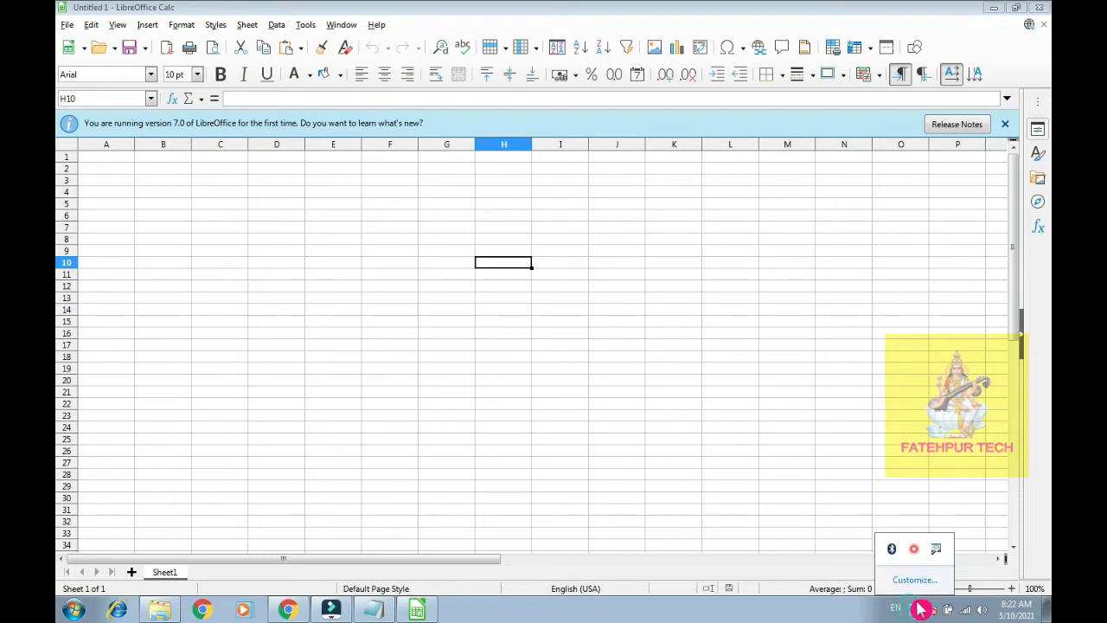
{"action": "right_click", "coordinate": [937, 551]}
{"action": "left_click", "coordinate": [966, 509]}
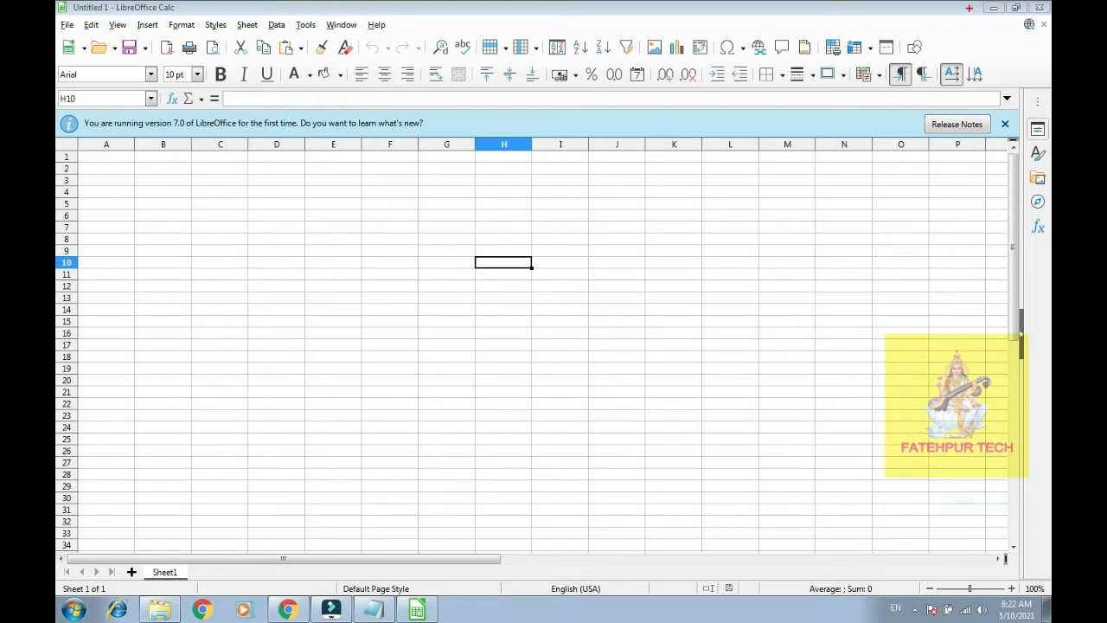
{"action": "mouse_move", "coordinate": [1004, 16]}
{"action": "left_mouse_down"}
{"action": "mouse_move", "coordinate": [984, 26]}
{"action": "mouse_move", "coordinate": [977, 6]}
{"action": "mouse_move", "coordinate": [998, 123]}
{"action": "left_mouse_up"}
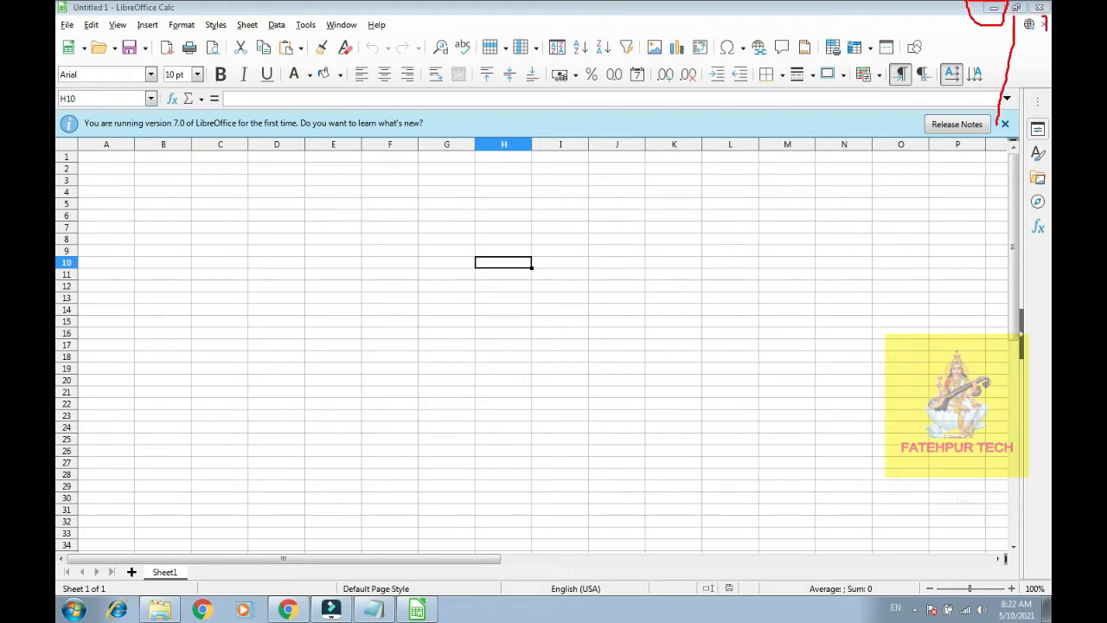
{"action": "left_click_drag", "start_coordinate": [1045, 21], "coordinate": [1033, 4]}
{"action": "key", "text": "Escape"}
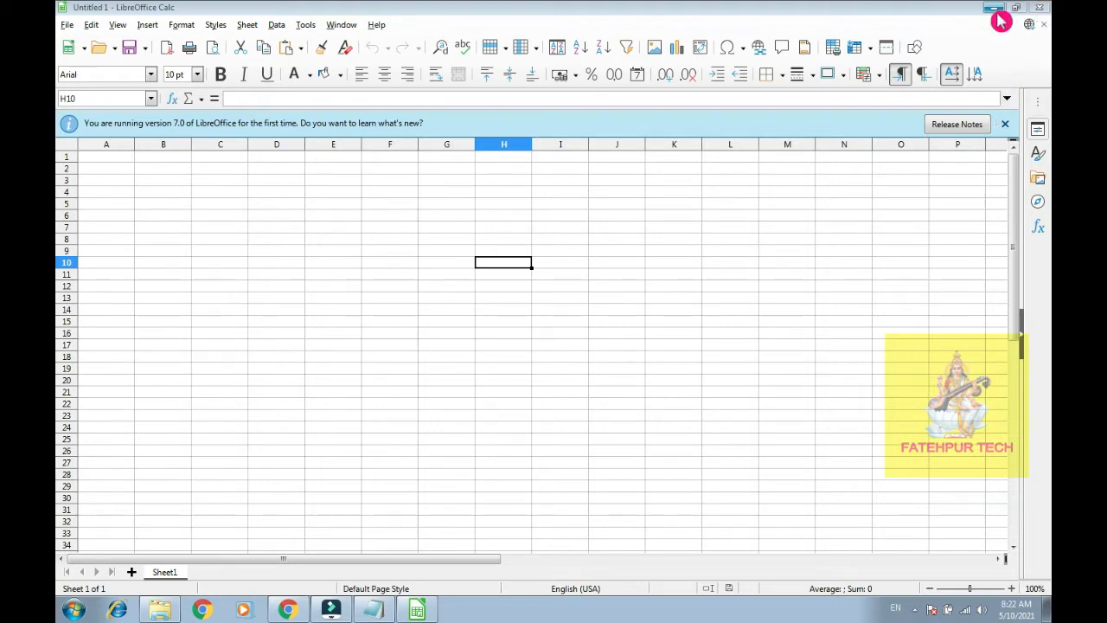
Minimize and reopen the Calc window, and place it in restored size near the middle of the screen.
{"action": "left_click", "coordinate": [997, 8]}
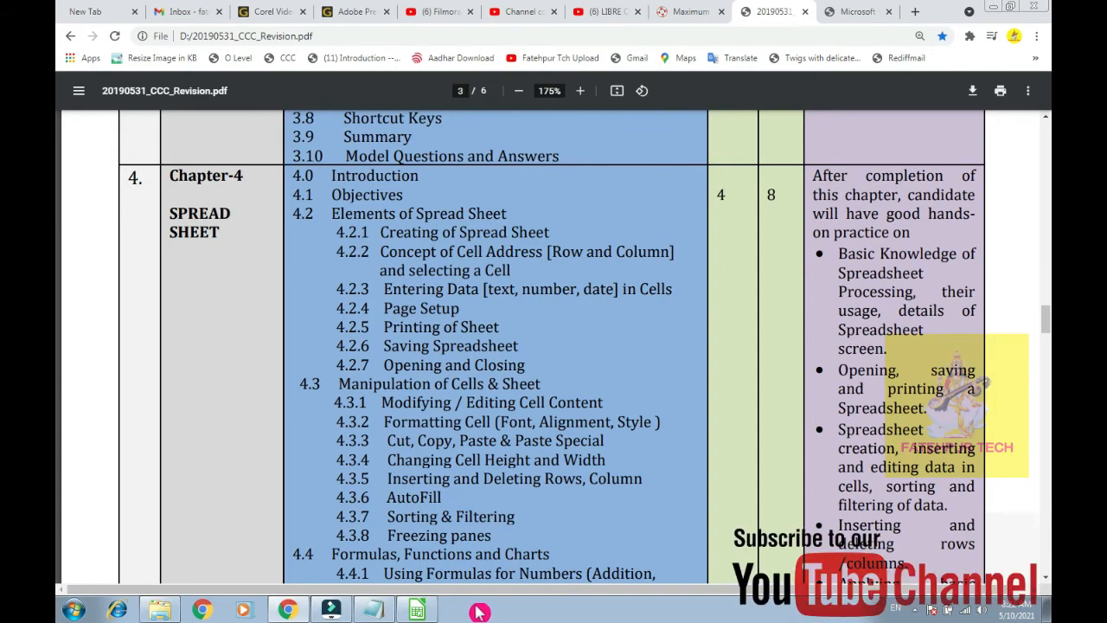
{"action": "left_click", "coordinate": [421, 610]}
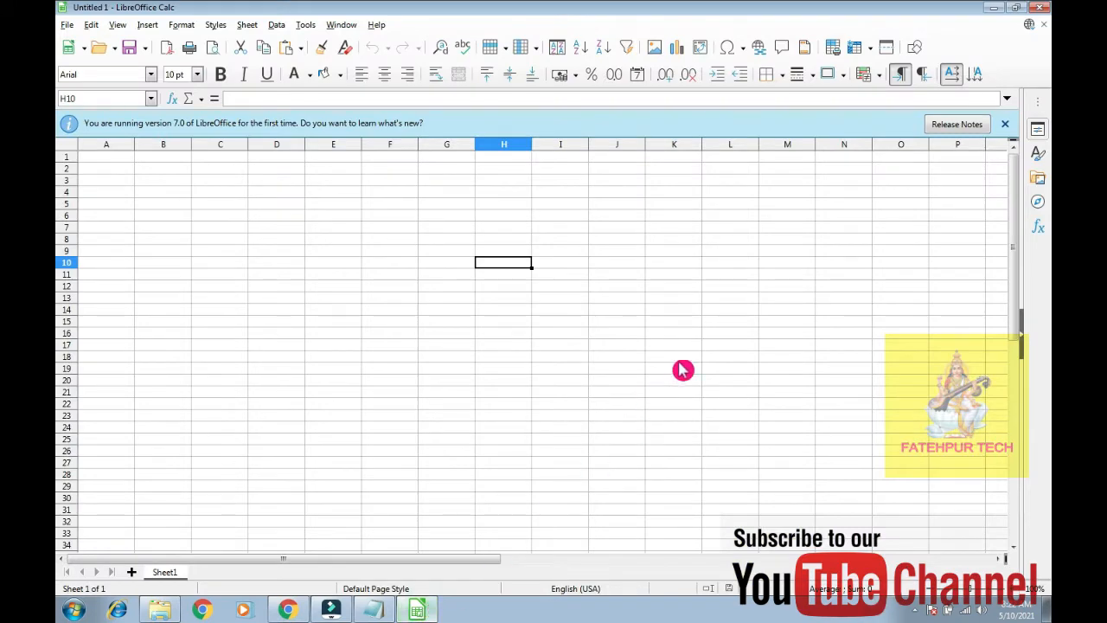
{"action": "left_click", "coordinate": [1023, 11]}
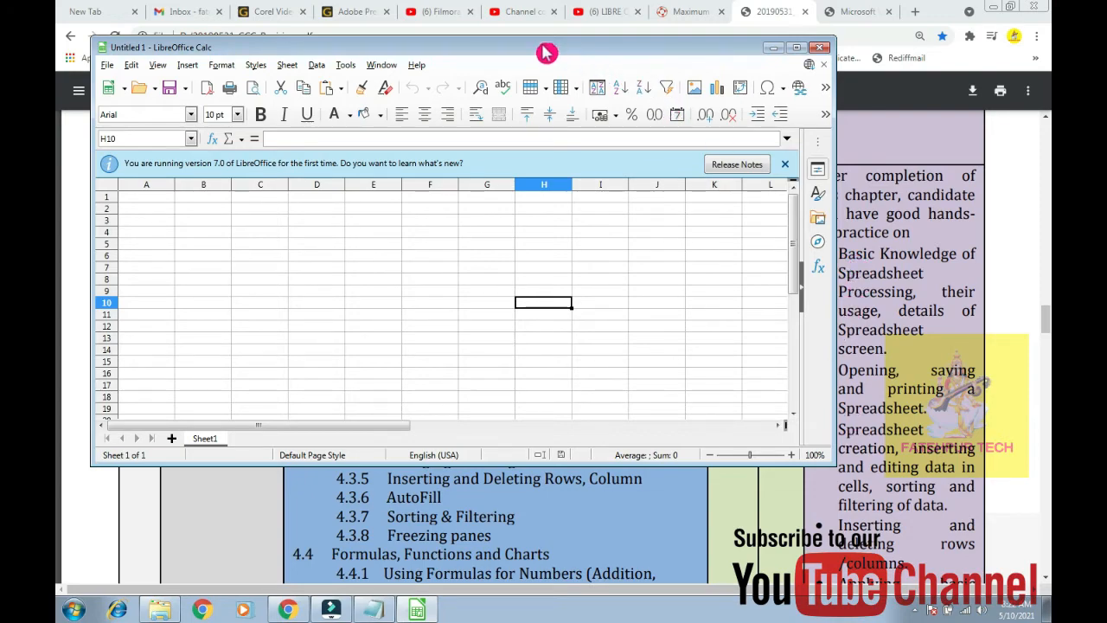
{"action": "left_click_drag", "start_coordinate": [543, 52], "coordinate": [636, 114]}
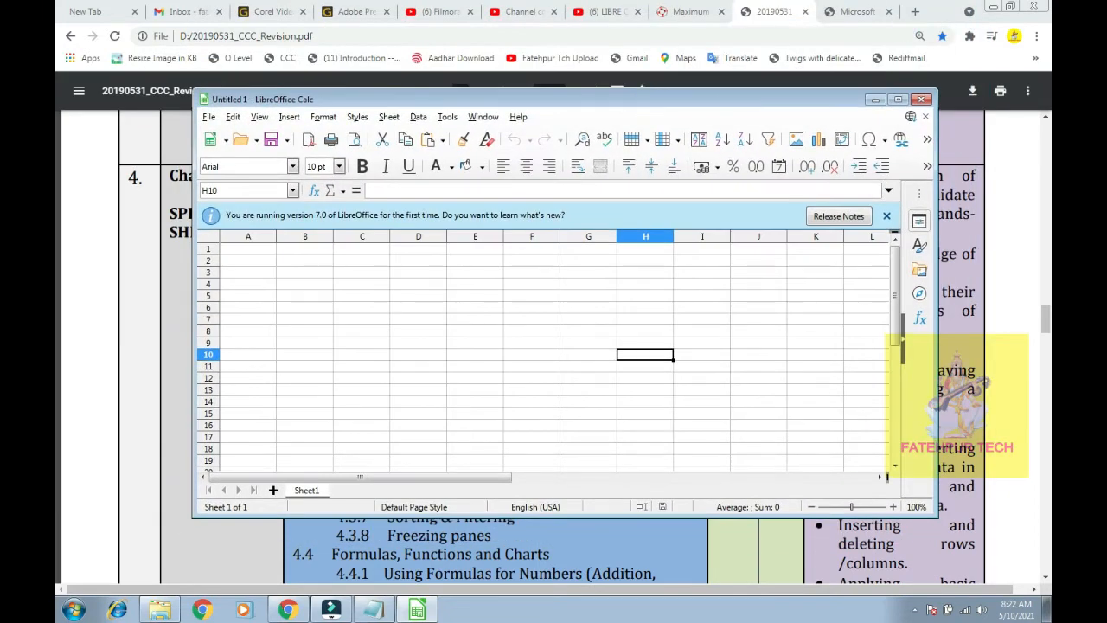
Minimize the browser, file explorer and Notepad windows behind Calc to clear the desktop.
{"action": "left_click", "coordinate": [993, 6]}
{"action": "left_click", "coordinate": [997, 8]}
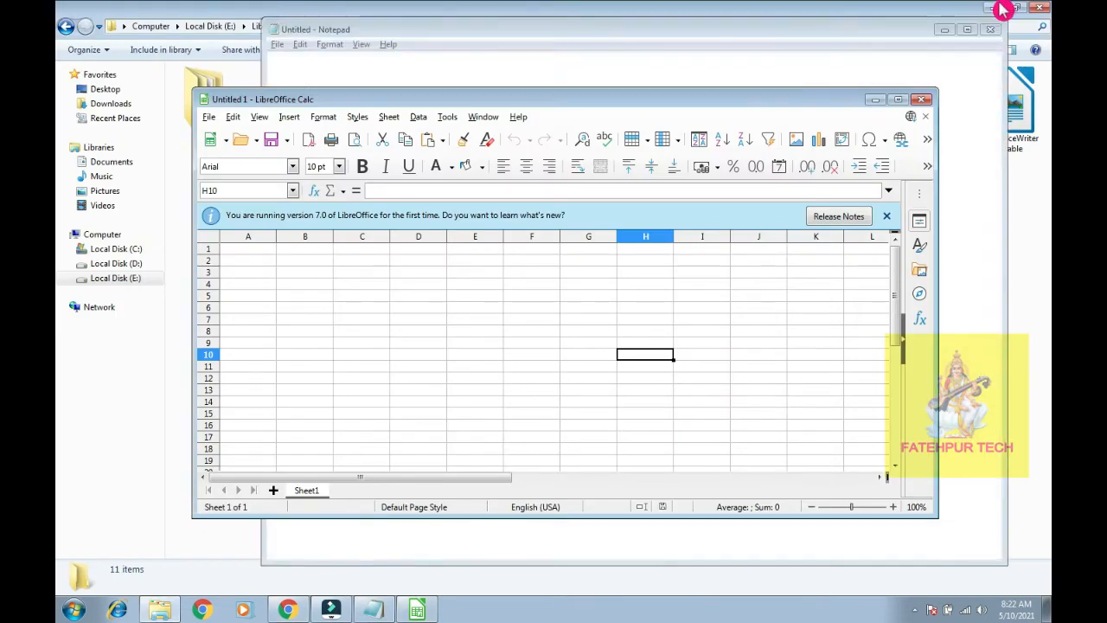
{"action": "left_click", "coordinate": [997, 8]}
{"action": "left_click", "coordinate": [947, 29]}
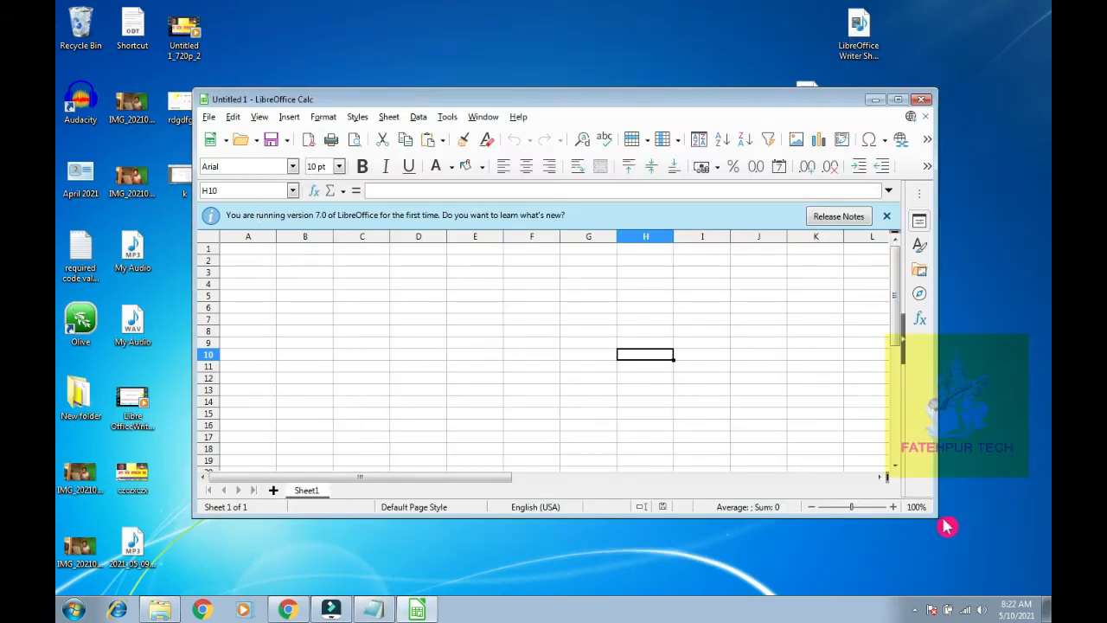
Shrink the Calc window from its lower corner, and maximize it.
{"action": "left_click_drag", "start_coordinate": [935, 516], "coordinate": [886, 460]}
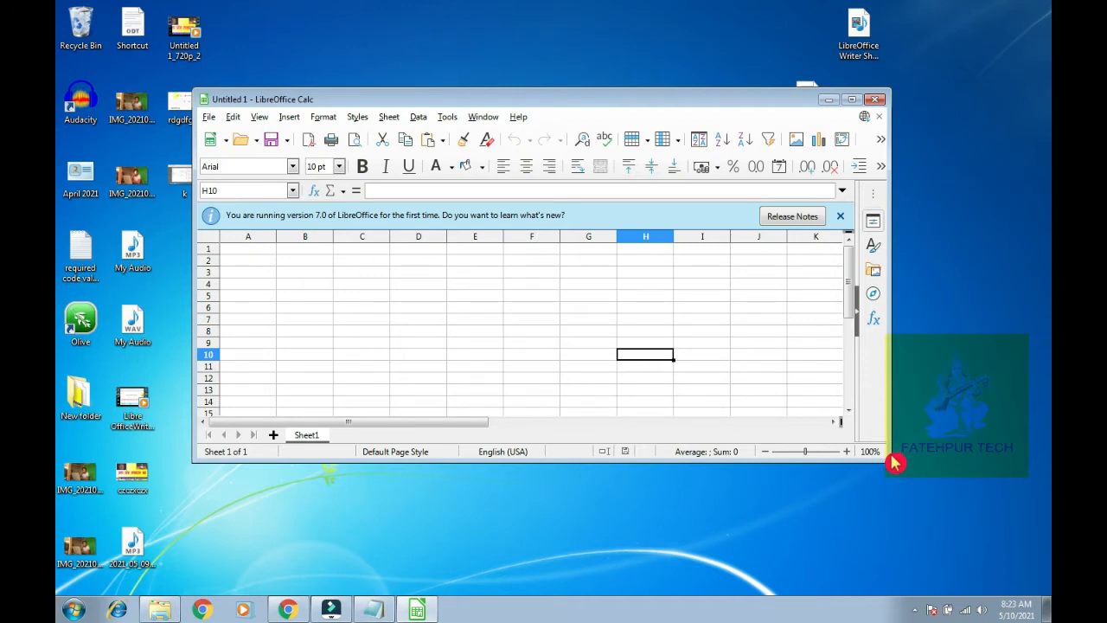
{"action": "left_click", "coordinate": [855, 104]}
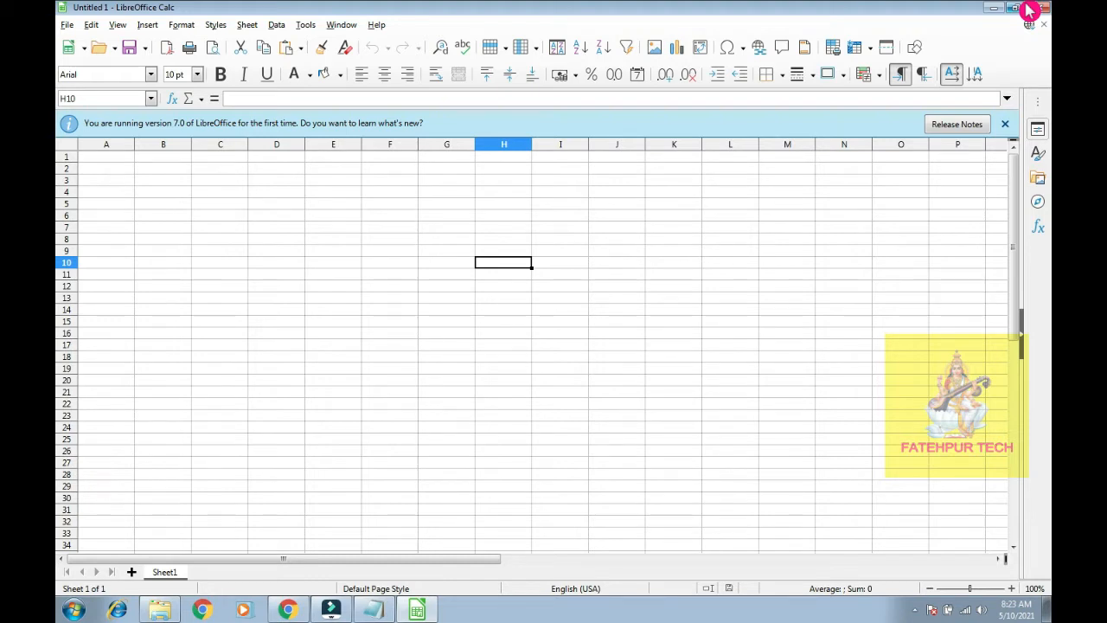
Outline the menu bar from File to Help in red with the screen-drawing tool.
{"action": "left_click", "coordinate": [914, 609]}
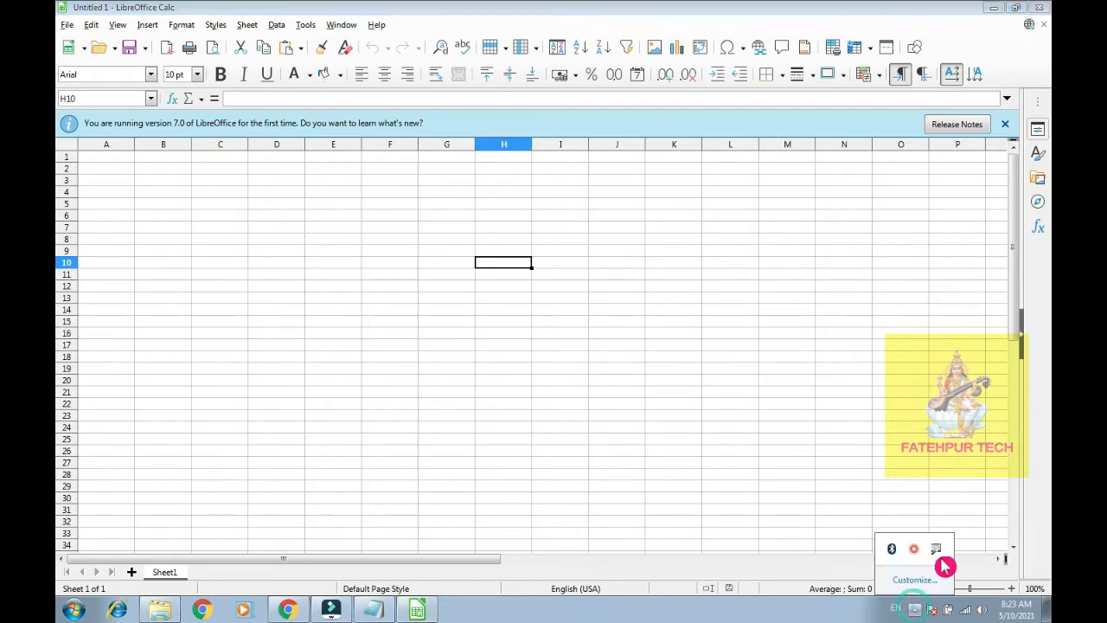
{"action": "right_click", "coordinate": [939, 544]}
{"action": "left_click", "coordinate": [957, 499]}
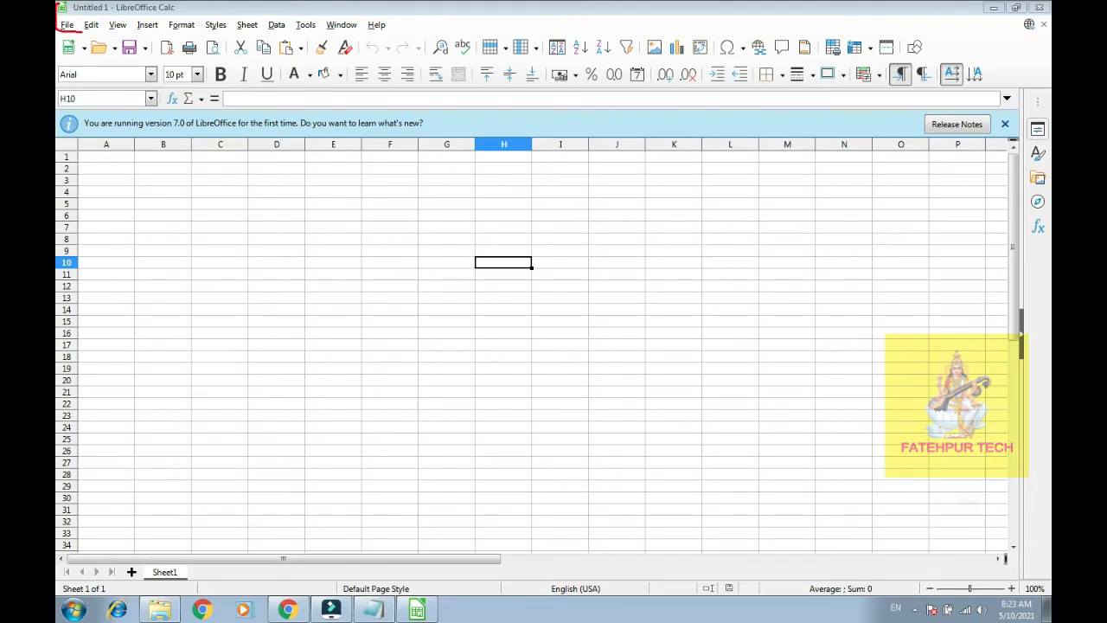
{"action": "left_click_drag", "start_coordinate": [117, 32], "coordinate": [240, 33]}
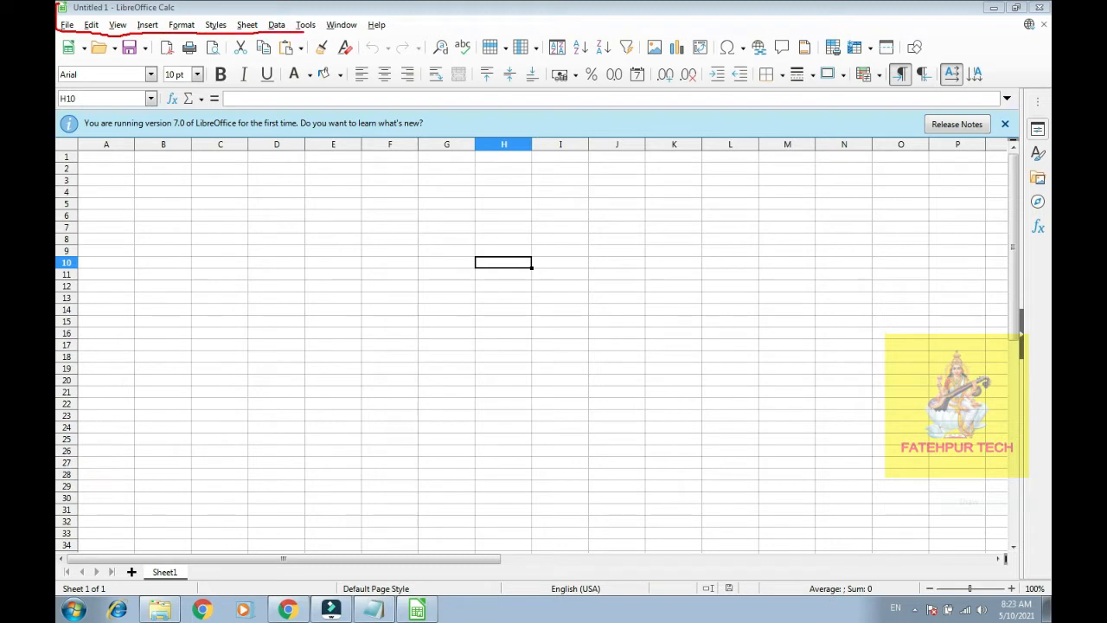
{"action": "left_click_drag", "start_coordinate": [313, 33], "coordinate": [333, 31]}
{"action": "mouse_move", "coordinate": [366, 30]}
{"action": "left_mouse_down"}
{"action": "mouse_move", "coordinate": [400, 29]}
{"action": "mouse_move", "coordinate": [58, 10]}
{"action": "left_mouse_up"}
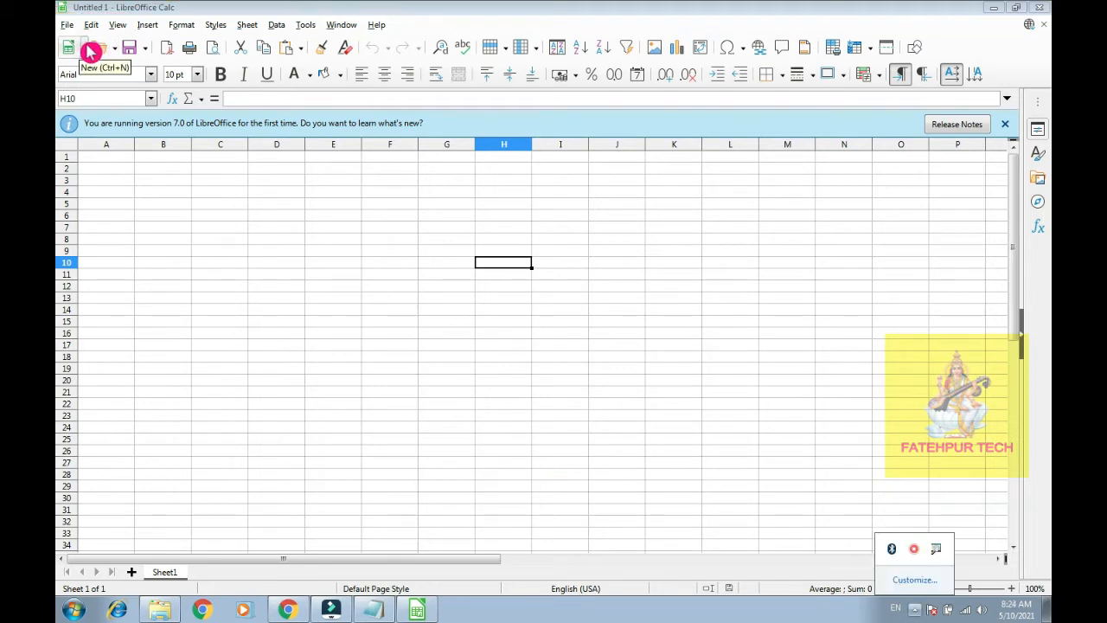
Underline the standard toolbar in red with the screen-drawing tool, and circle its New, Open, Save, Print and Print Preview icons.
{"action": "left_click", "coordinate": [917, 609]}
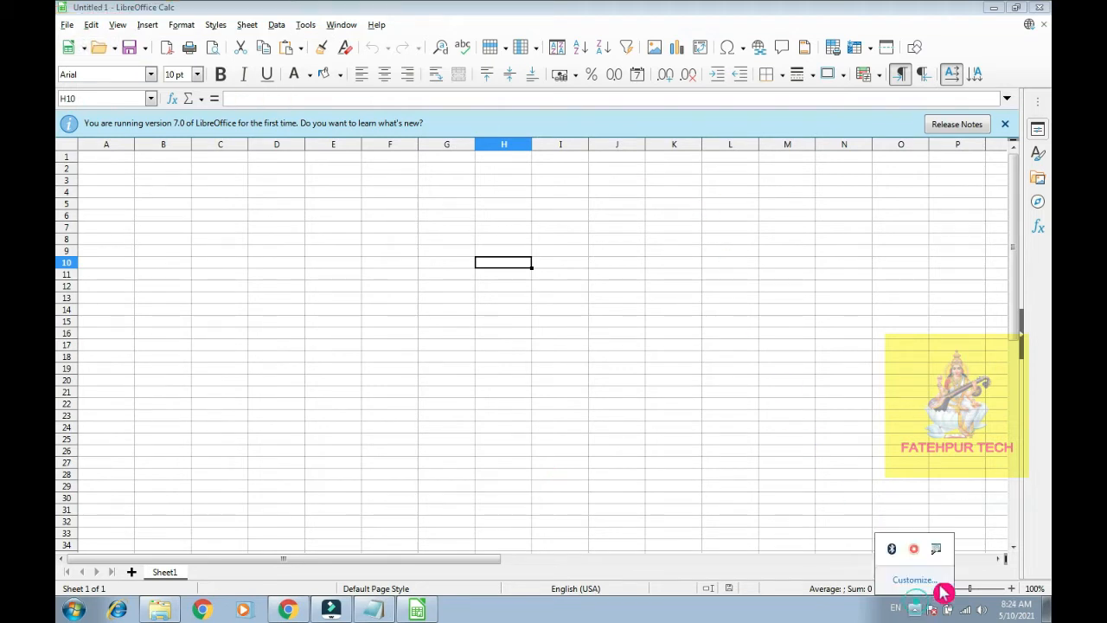
{"action": "right_click", "coordinate": [938, 549]}
{"action": "left_click", "coordinate": [967, 507]}
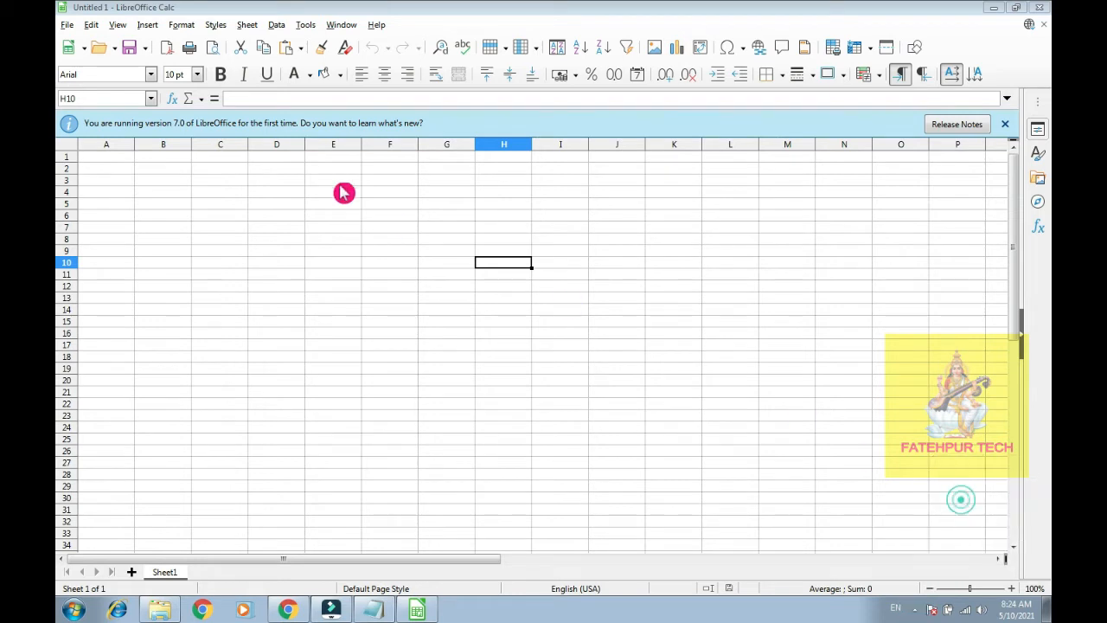
{"action": "left_click_drag", "start_coordinate": [109, 56], "coordinate": [450, 60]}
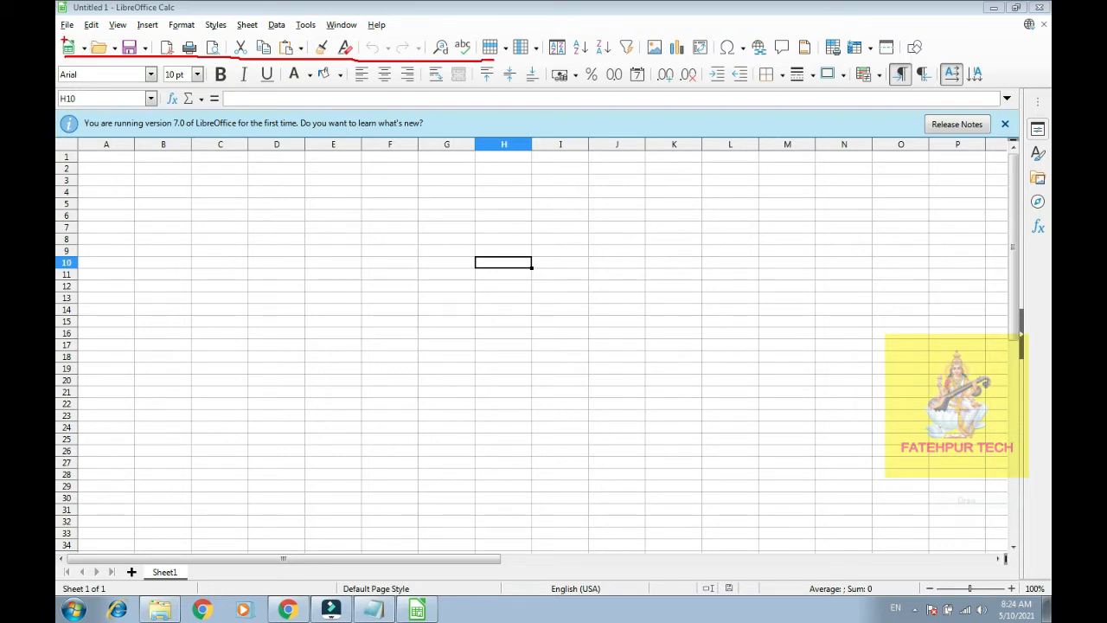
{"action": "left_click_drag", "start_coordinate": [62, 44], "coordinate": [68, 33]}
{"action": "left_click_drag", "start_coordinate": [86, 61], "coordinate": [118, 38]}
{"action": "mouse_move", "coordinate": [138, 60]}
{"action": "left_mouse_down"}
{"action": "mouse_move", "coordinate": [128, 60]}
{"action": "mouse_move", "coordinate": [151, 36]}
{"action": "mouse_move", "coordinate": [171, 44]}
{"action": "mouse_move", "coordinate": [195, 30]}
{"action": "mouse_move", "coordinate": [198, 55]}
{"action": "mouse_move", "coordinate": [208, 37]}
{"action": "mouse_move", "coordinate": [225, 50]}
{"action": "left_mouse_up"}
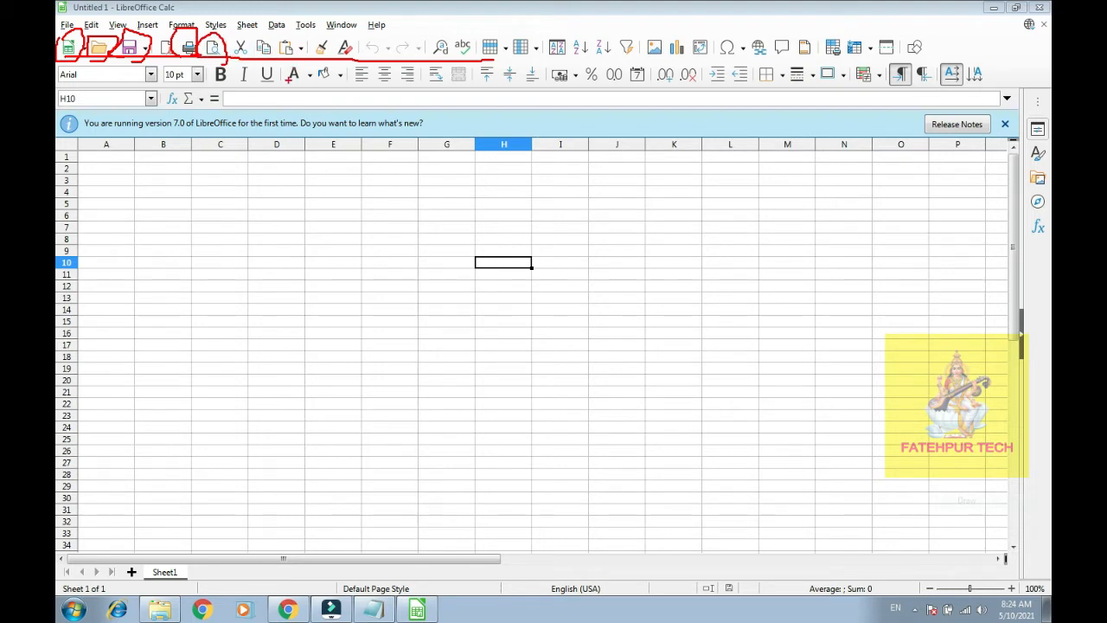
{"action": "key", "text": "Escape"}
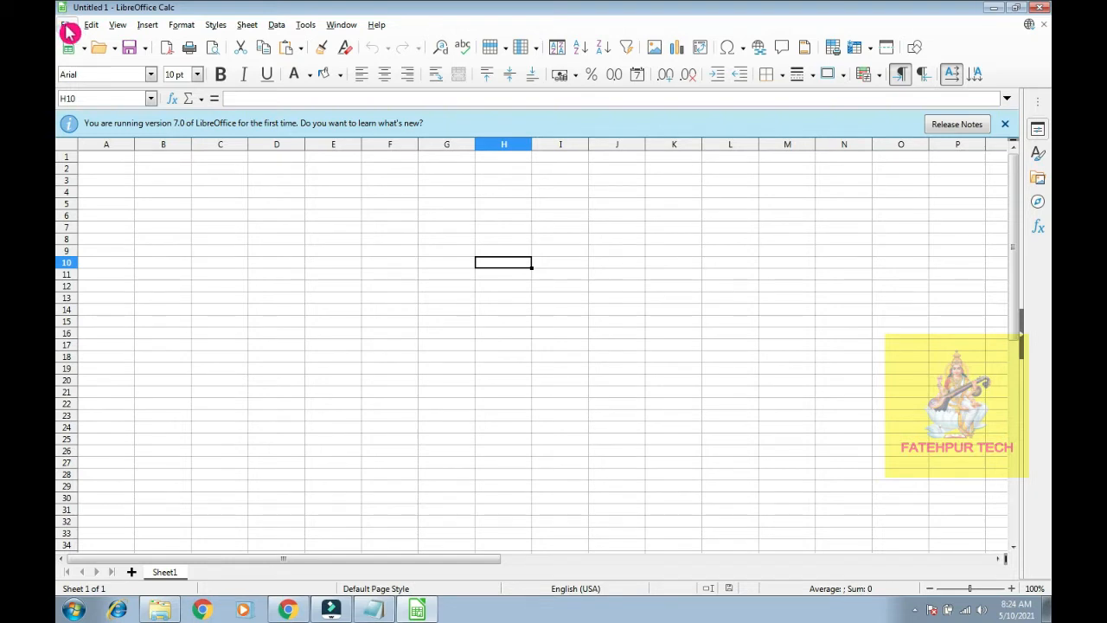
Save the spreadsheet to the Desktop as MarkSheet in ODF Spreadsheet format.
{"action": "left_click", "coordinate": [68, 26]}
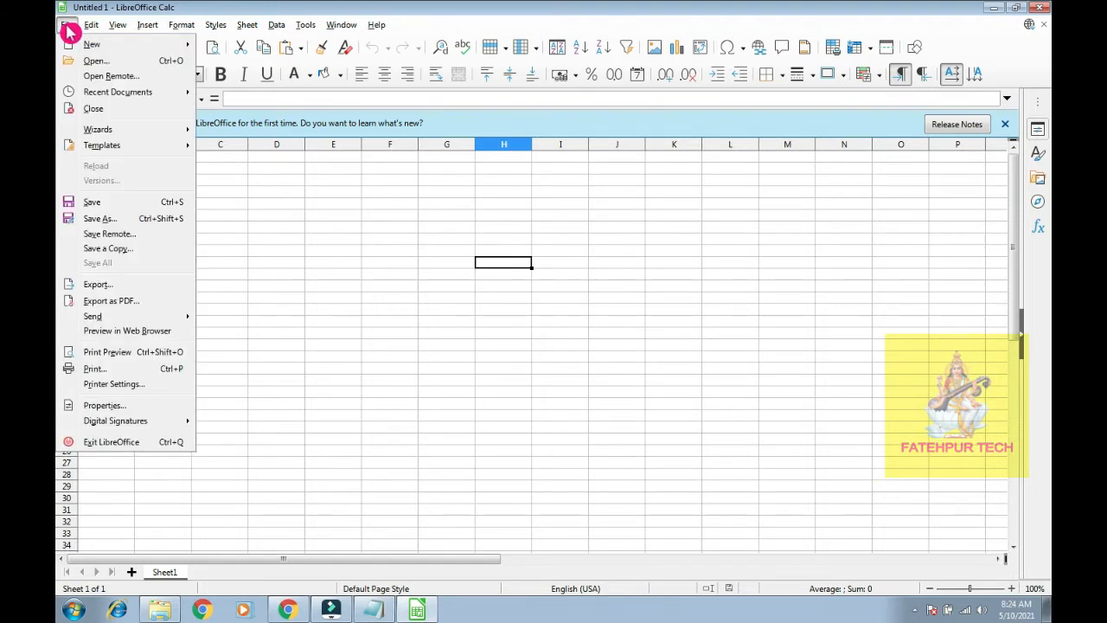
{"action": "left_click", "coordinate": [121, 208]}
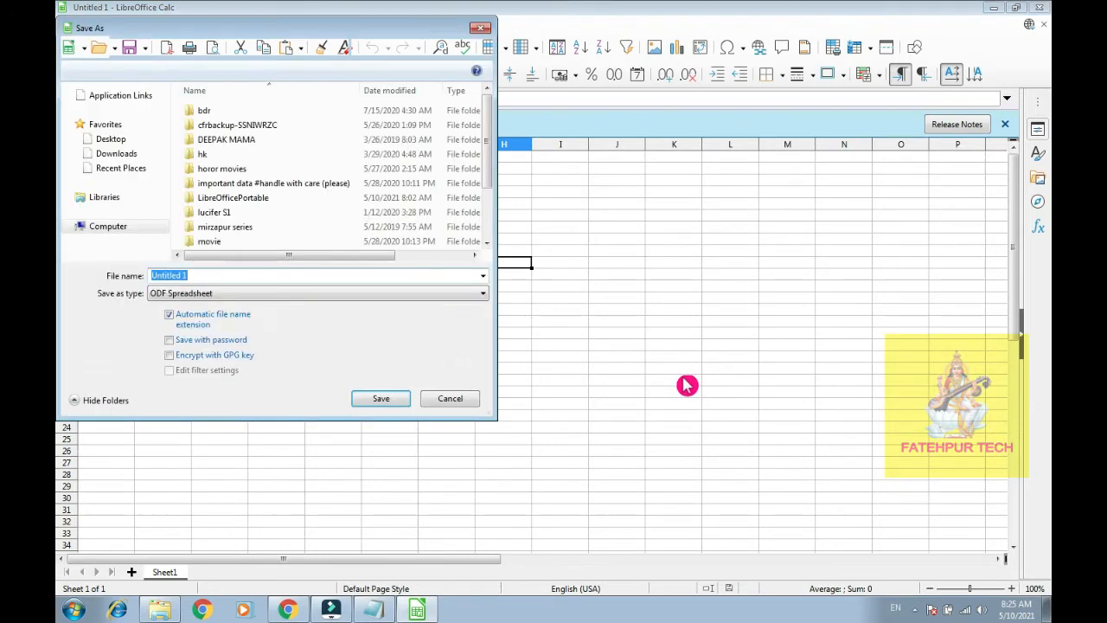
{"action": "scroll", "coordinate": [165, 151], "scroll_direction": "down", "scroll_amount": 1}
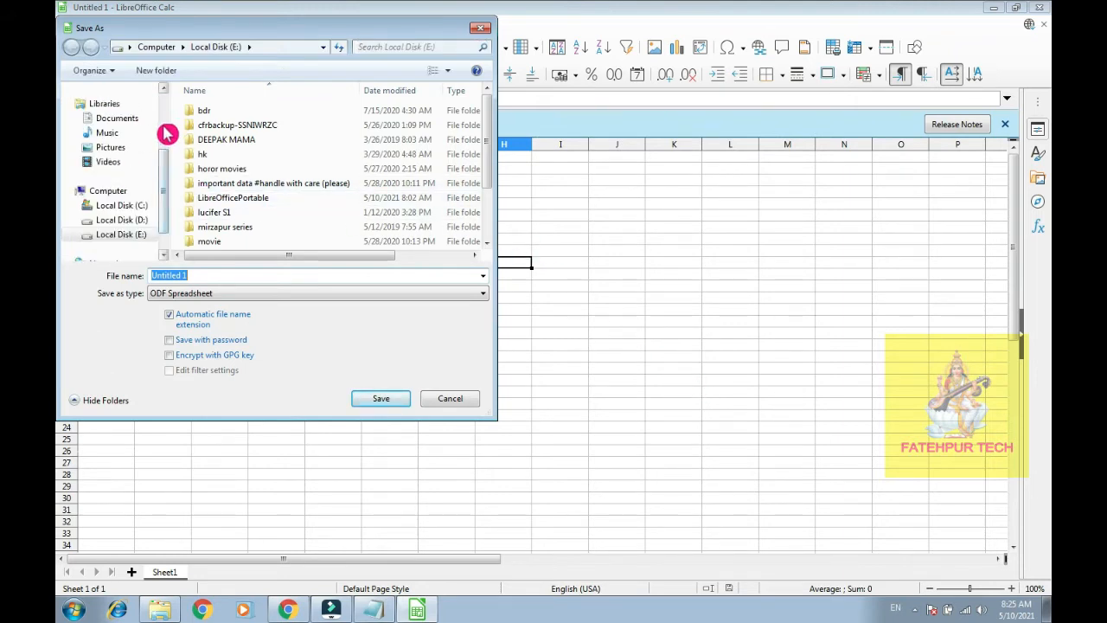
{"action": "scroll", "coordinate": [167, 144], "scroll_direction": "up", "scroll_amount": 3}
{"action": "left_click", "coordinate": [138, 154]}
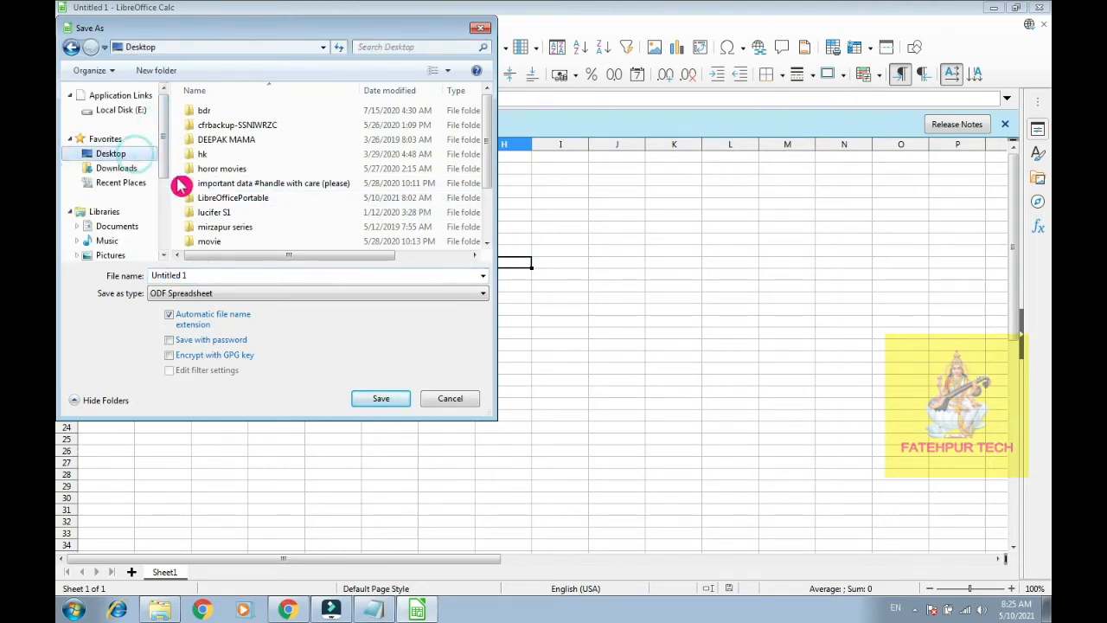
{"action": "left_click", "coordinate": [223, 277]}
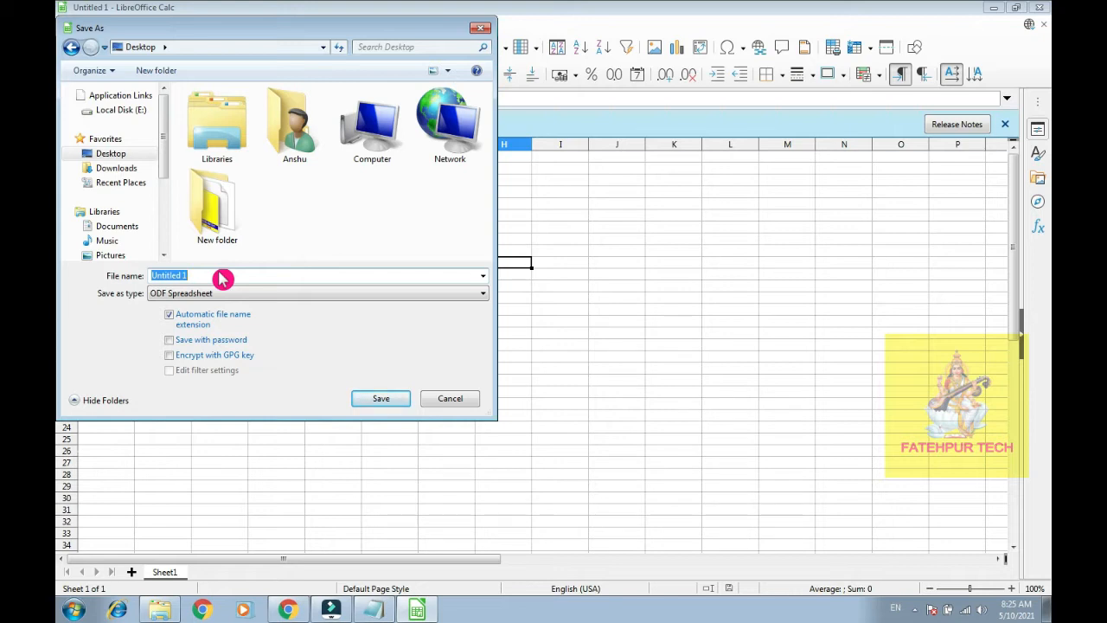
{"action": "type", "text": "M"}
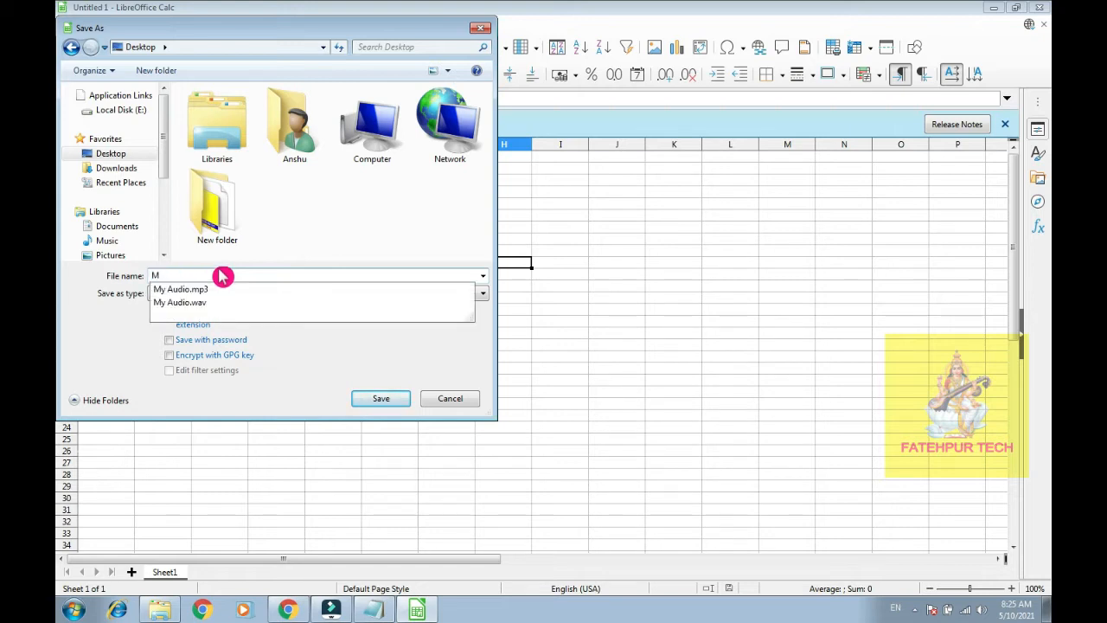
{"action": "type", "text": "arkSheet"}
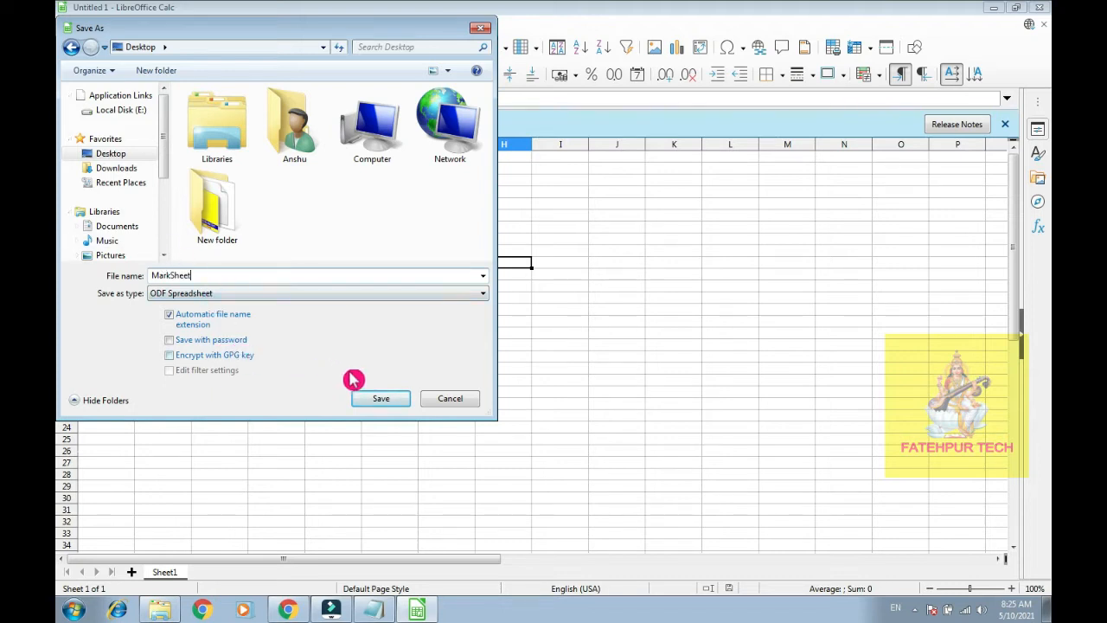
{"action": "left_click", "coordinate": [381, 404]}
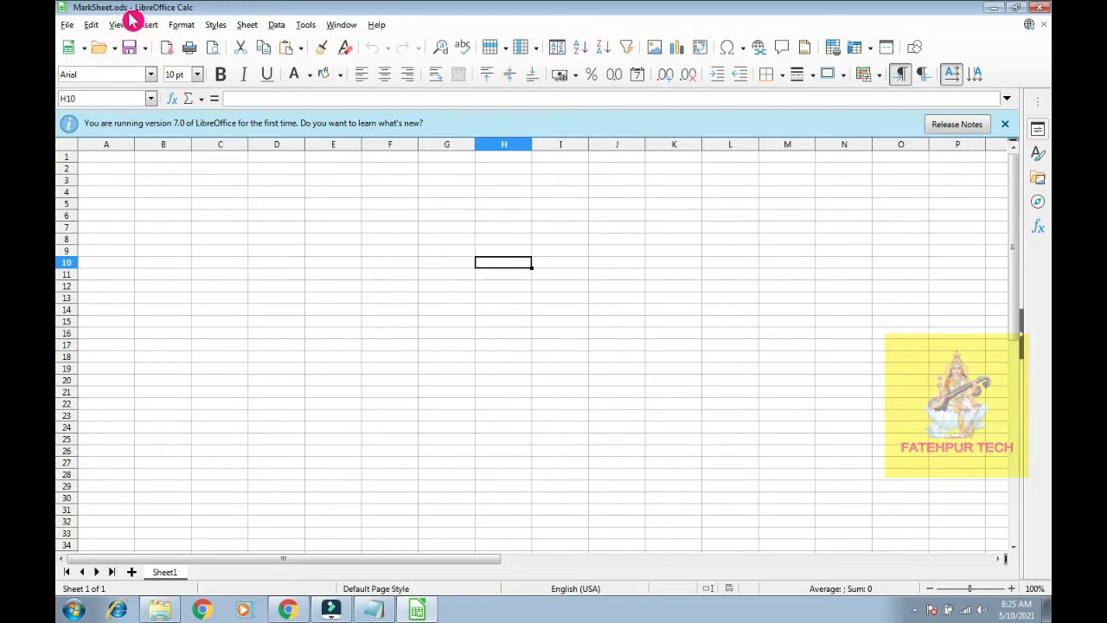
Mark the file name in the title bar in red with the screen-drawing tool.
{"action": "left_click", "coordinate": [915, 610]}
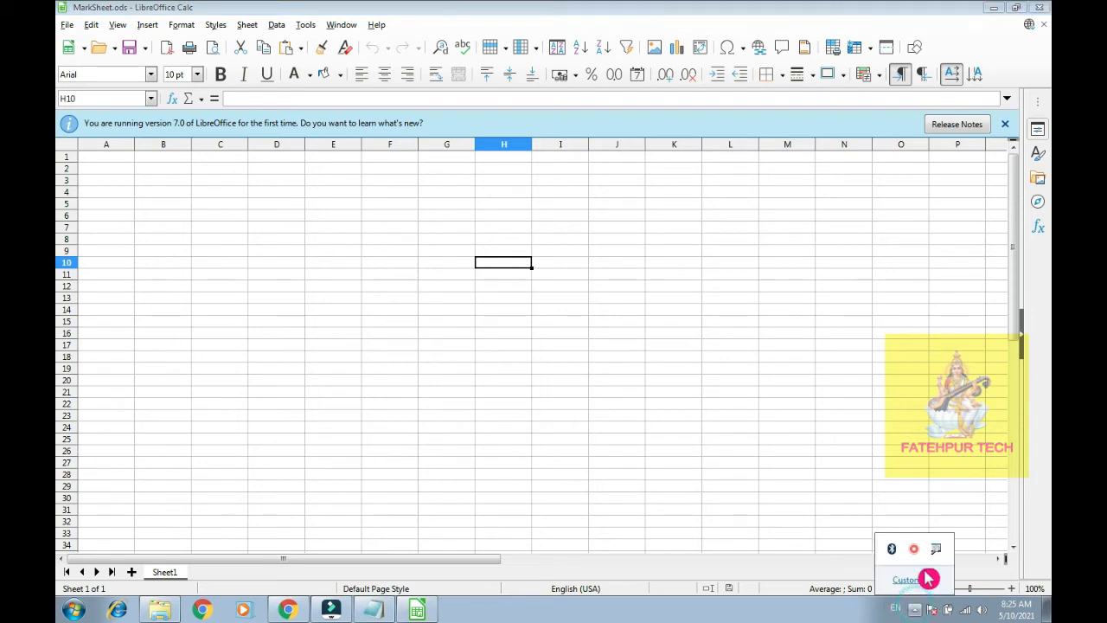
{"action": "right_click", "coordinate": [936, 550]}
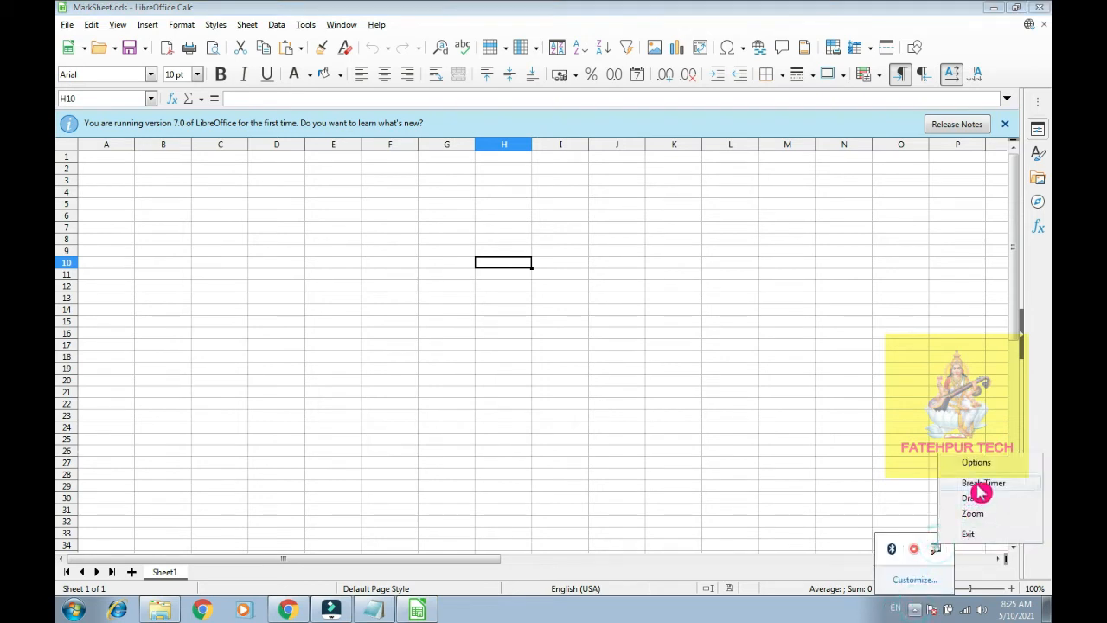
{"action": "left_click", "coordinate": [969, 491]}
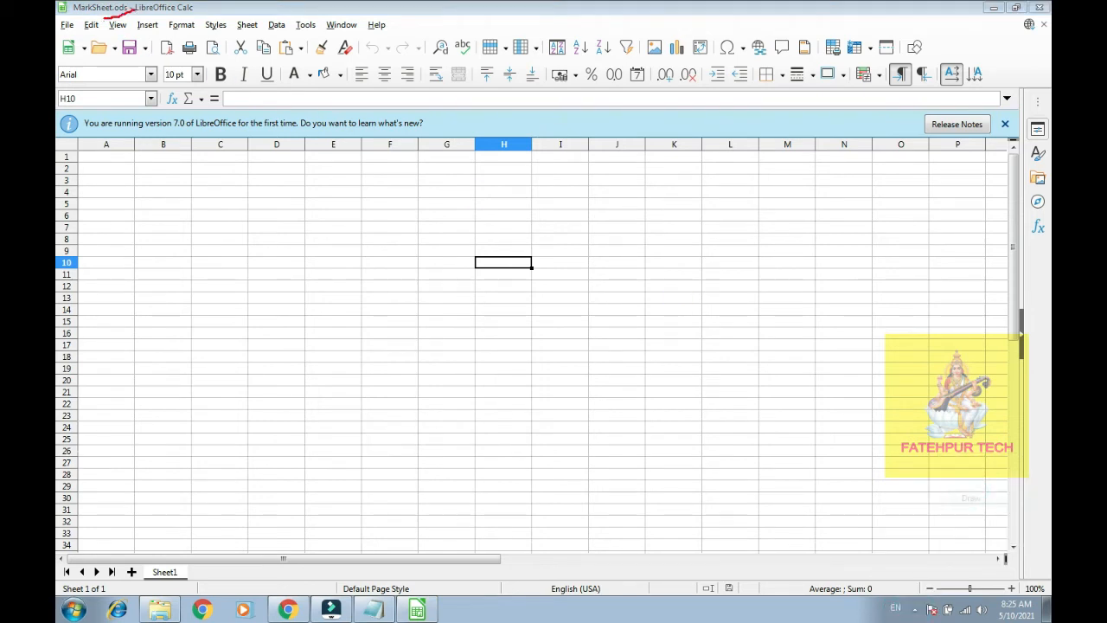
{"action": "left_click_drag", "start_coordinate": [134, 7], "coordinate": [139, 1]}
{"action": "left_click", "coordinate": [914, 609]}
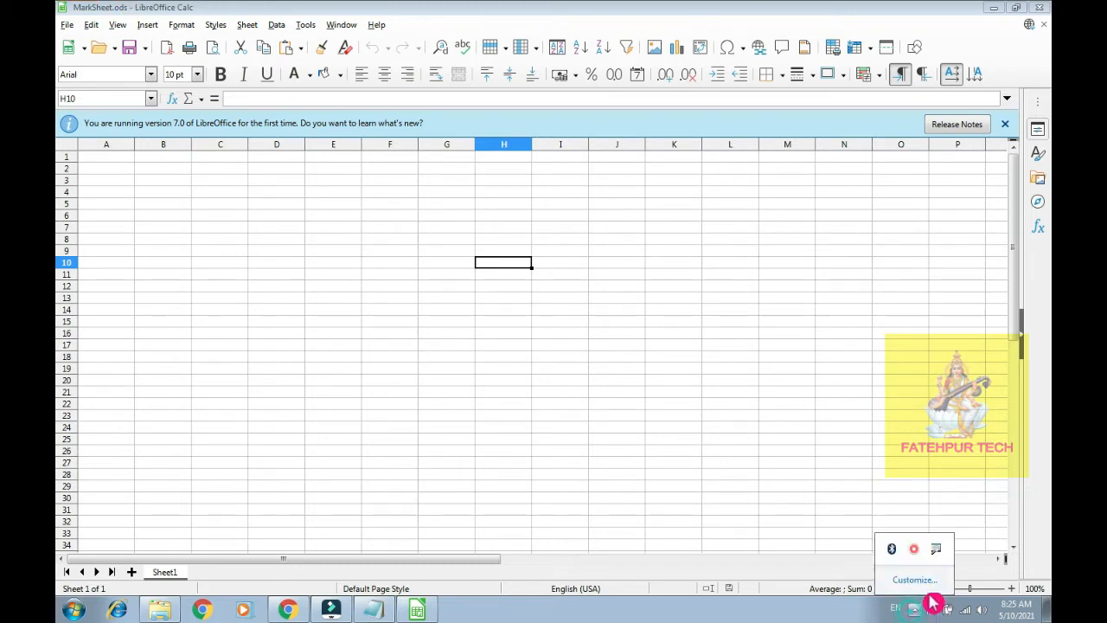
{"action": "right_click", "coordinate": [936, 548]}
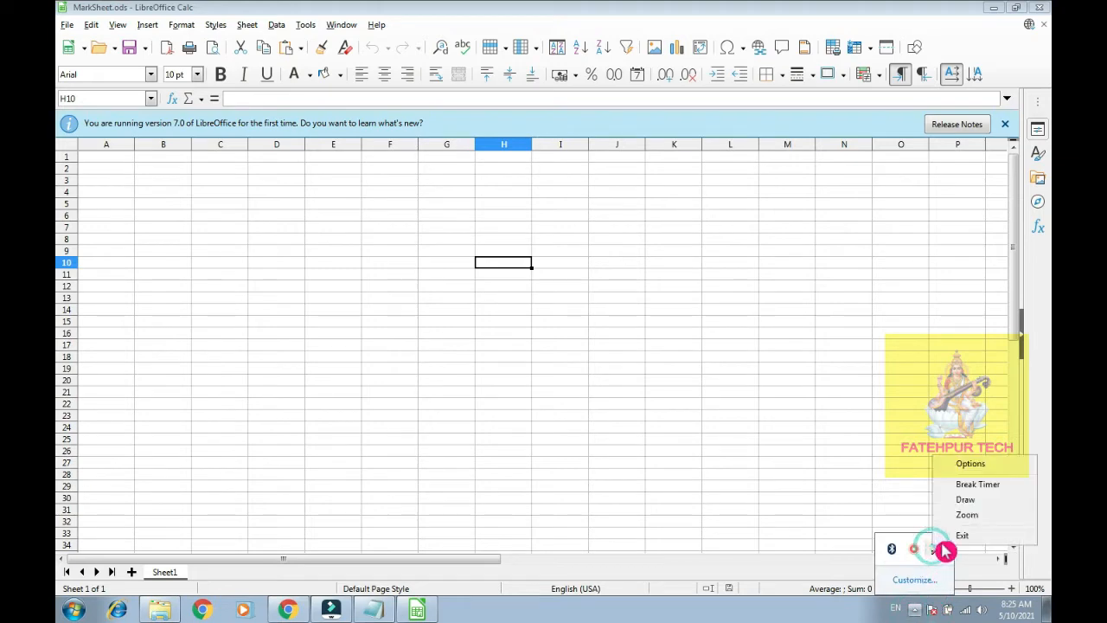
{"action": "left_click", "coordinate": [996, 519]}
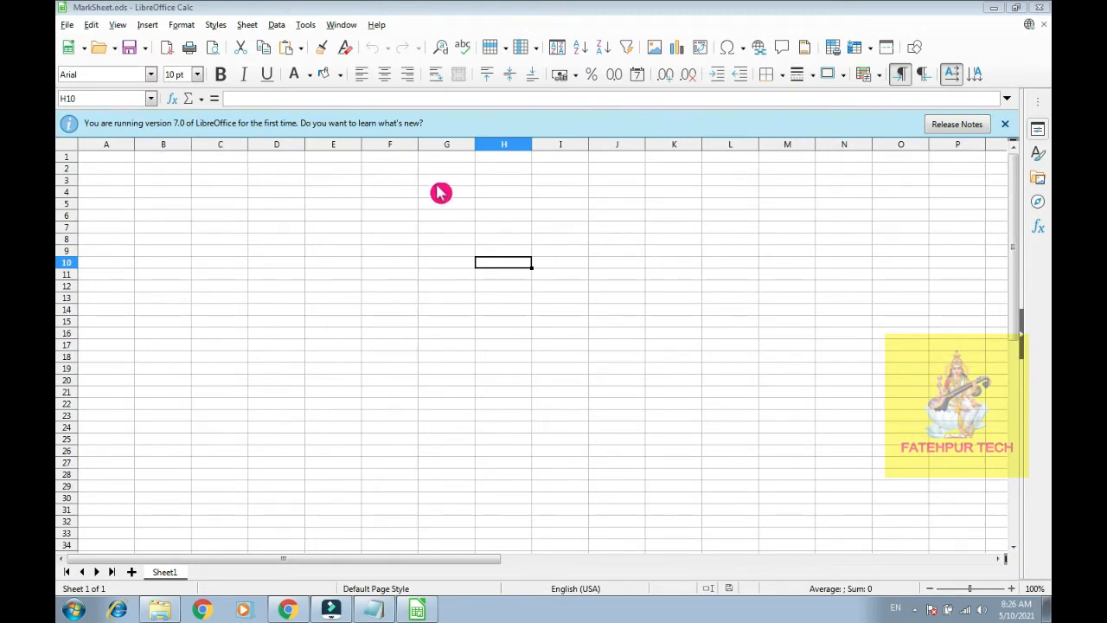
{"action": "mouse_move", "coordinate": [1009, 611]}
{"action": "left_click", "coordinate": [147, 97]}
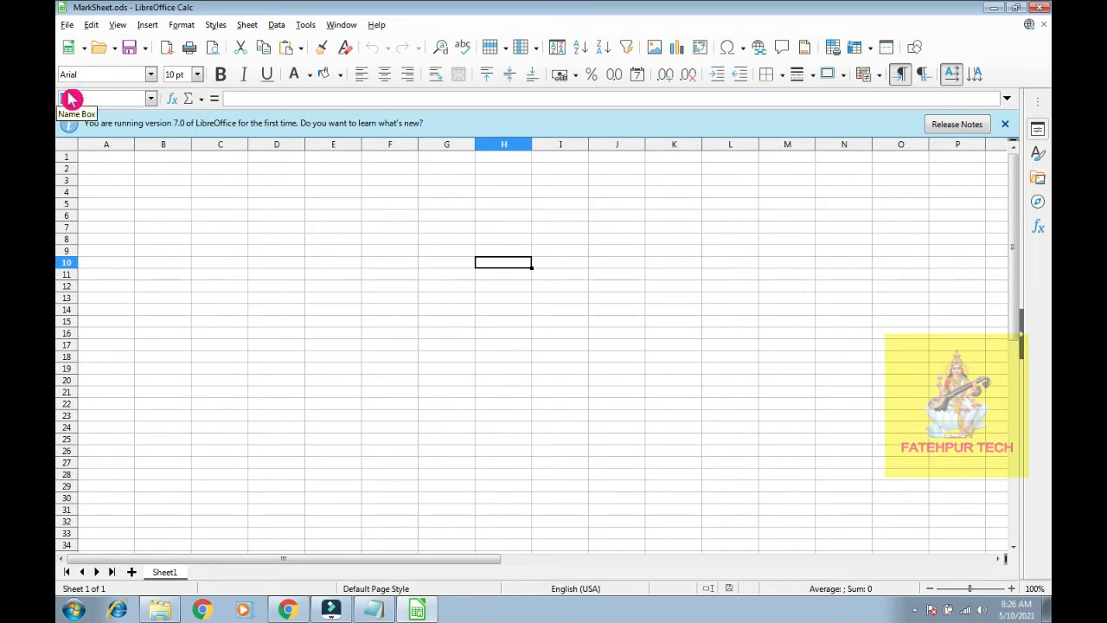
Circle the Name Box in red with the screen-drawing tool.
{"action": "left_click", "coordinate": [915, 610]}
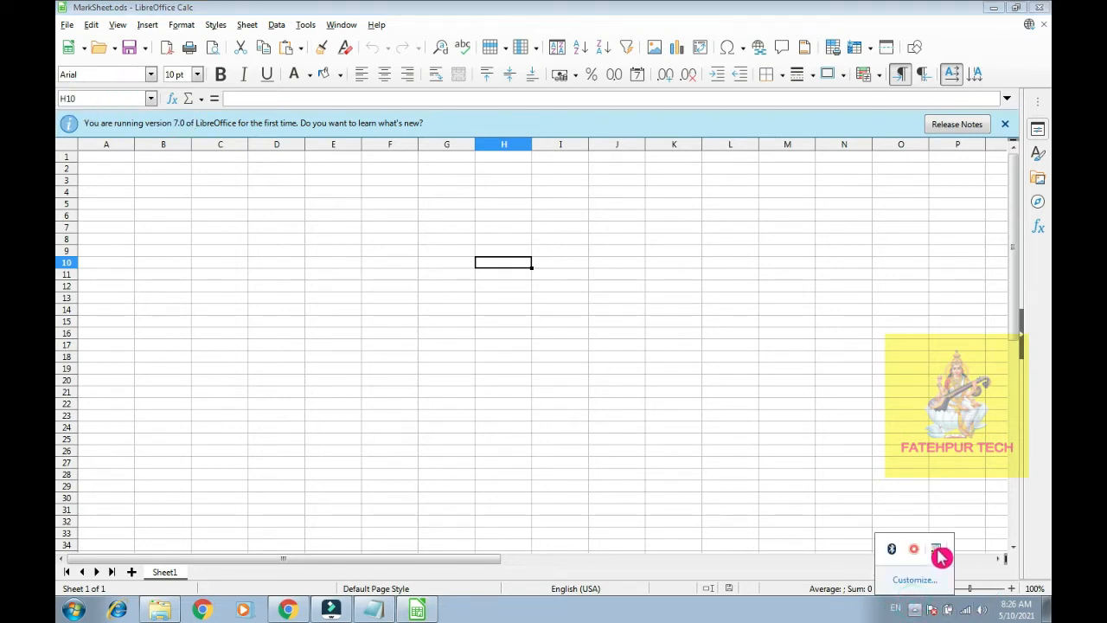
{"action": "right_click", "coordinate": [937, 550]}
{"action": "left_click", "coordinate": [967, 504]}
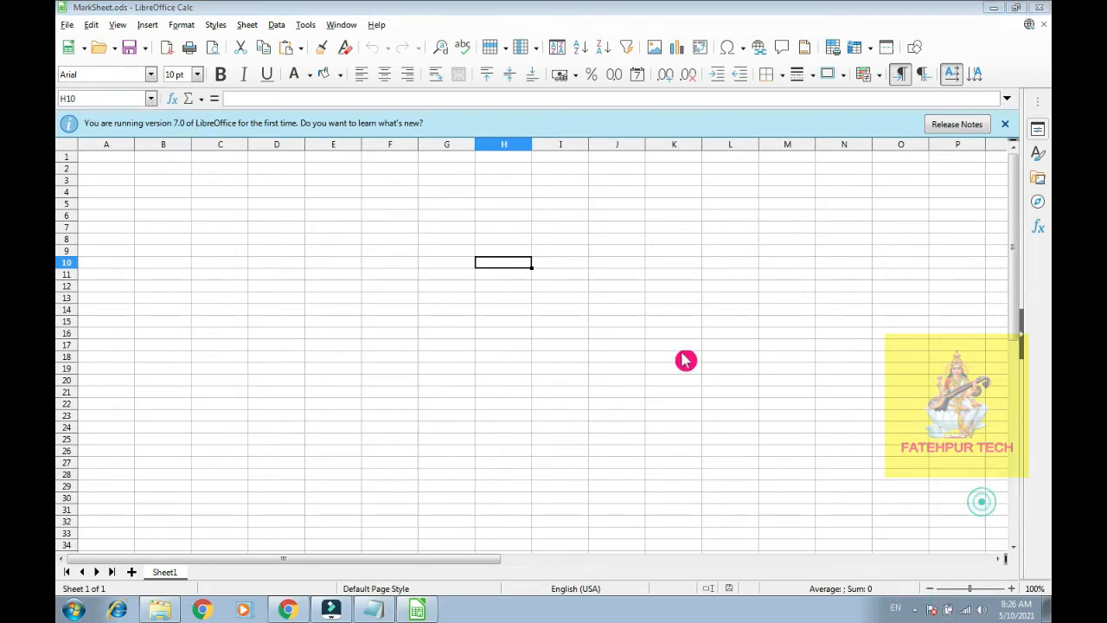
{"action": "left_click_drag", "start_coordinate": [82, 79], "coordinate": [105, 132]}
{"action": "mouse_move", "coordinate": [80, 77]}
{"action": "left_mouse_down"}
{"action": "mouse_move", "coordinate": [171, 93]}
{"action": "mouse_move", "coordinate": [121, 127]}
{"action": "left_mouse_up"}
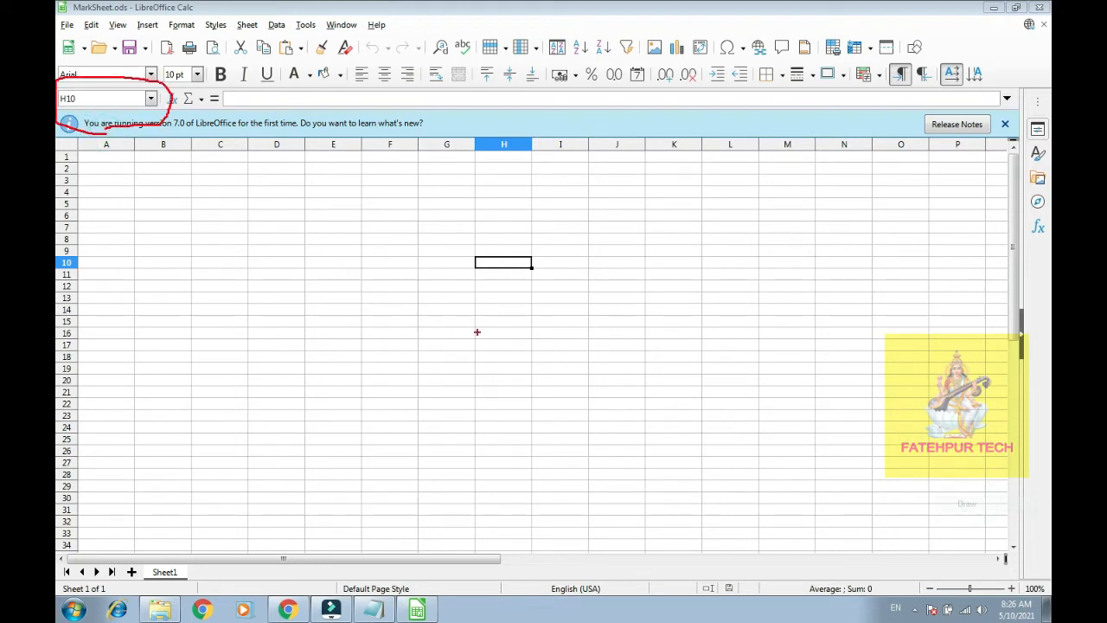
Circle cell H10 in red, and draw lines to it along column H and row 10 and a line from the column H header.
{"action": "mouse_move", "coordinate": [438, 245]}
{"action": "left_mouse_down"}
{"action": "mouse_move", "coordinate": [531, 243]}
{"action": "mouse_move", "coordinate": [558, 264]}
{"action": "mouse_move", "coordinate": [511, 237]}
{"action": "mouse_move", "coordinate": [506, 158]}
{"action": "mouse_move", "coordinate": [507, 231]}
{"action": "left_mouse_up"}
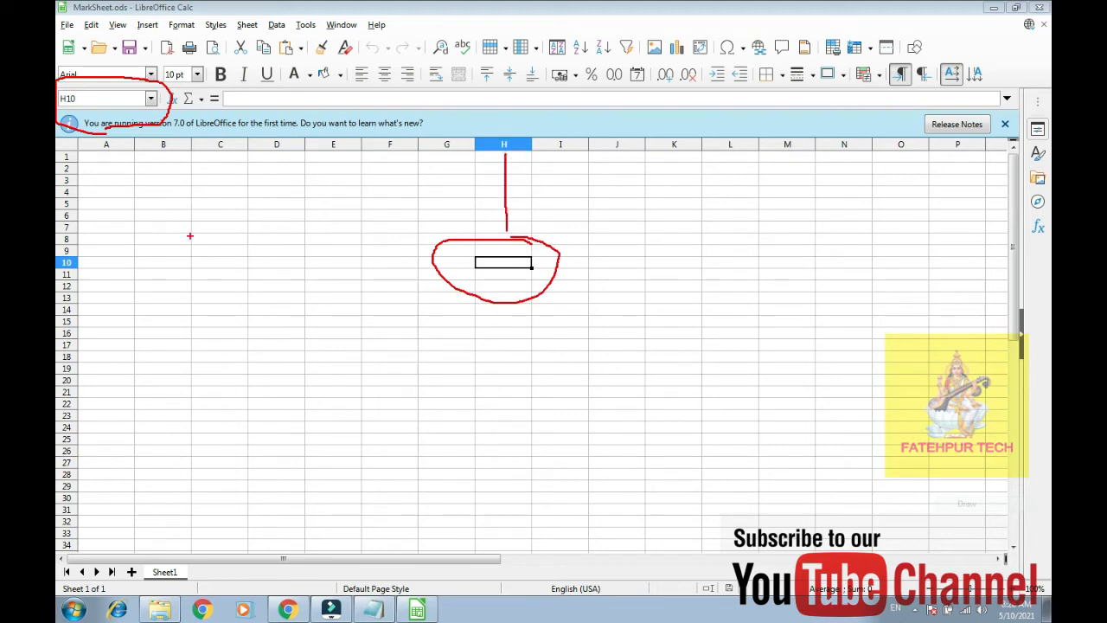
{"action": "left_click_drag", "start_coordinate": [91, 264], "coordinate": [449, 269]}
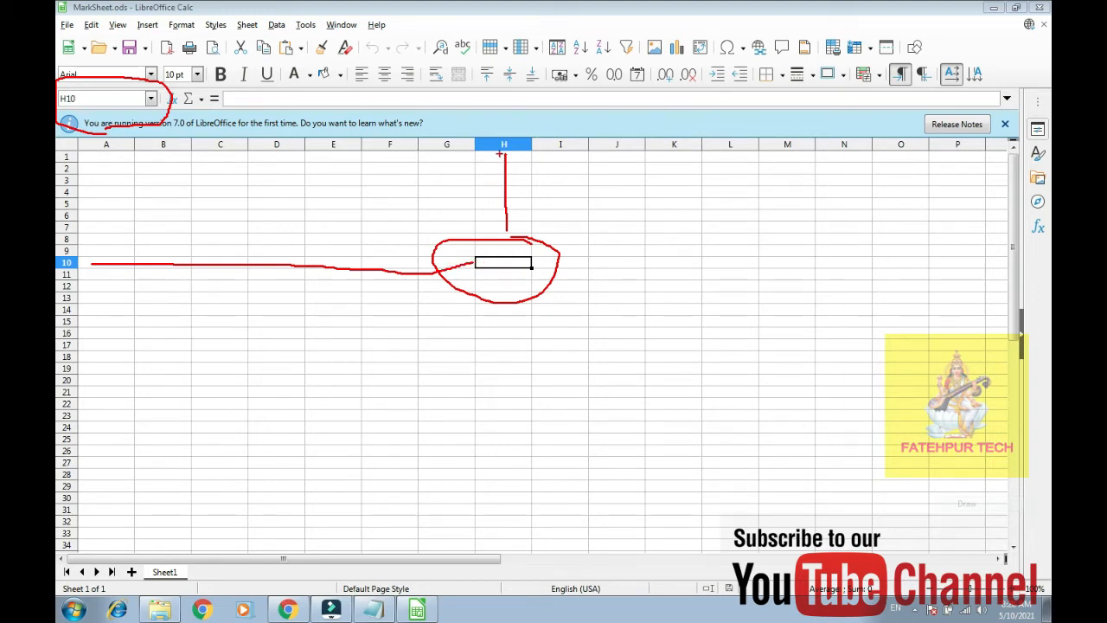
{"action": "left_click_drag", "start_coordinate": [498, 145], "coordinate": [57, 232]}
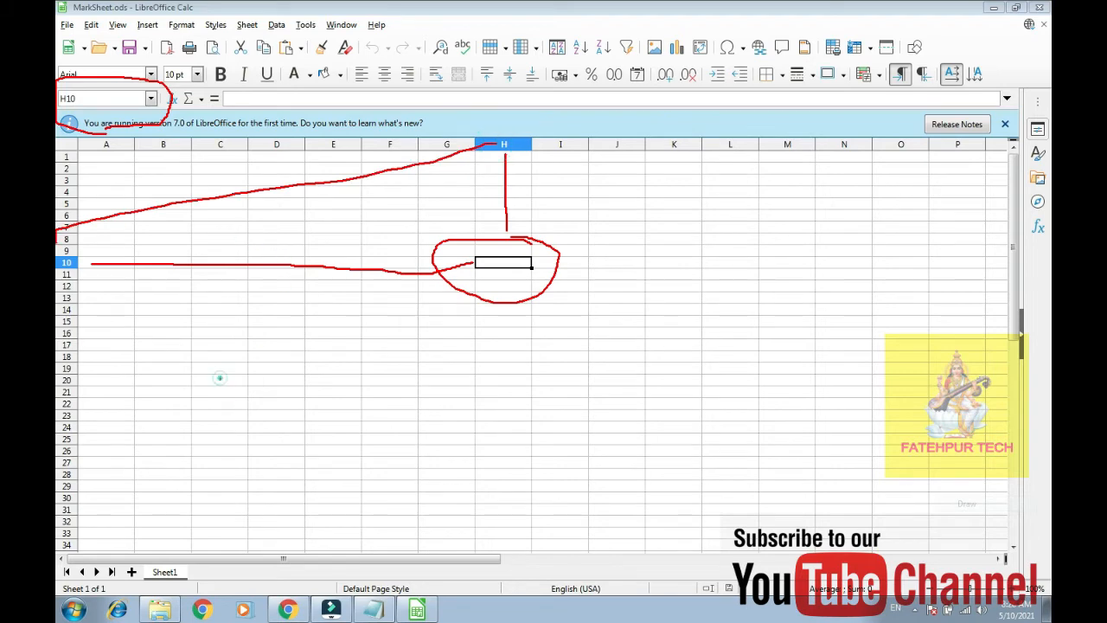
Handwrite the cell address H10 in large red characters in the empty area below row 17.
{"action": "mouse_move", "coordinate": [221, 377]}
{"action": "left_mouse_down"}
{"action": "mouse_move", "coordinate": [236, 450]}
{"action": "mouse_move", "coordinate": [279, 372]}
{"action": "mouse_move", "coordinate": [306, 474]}
{"action": "left_mouse_up"}
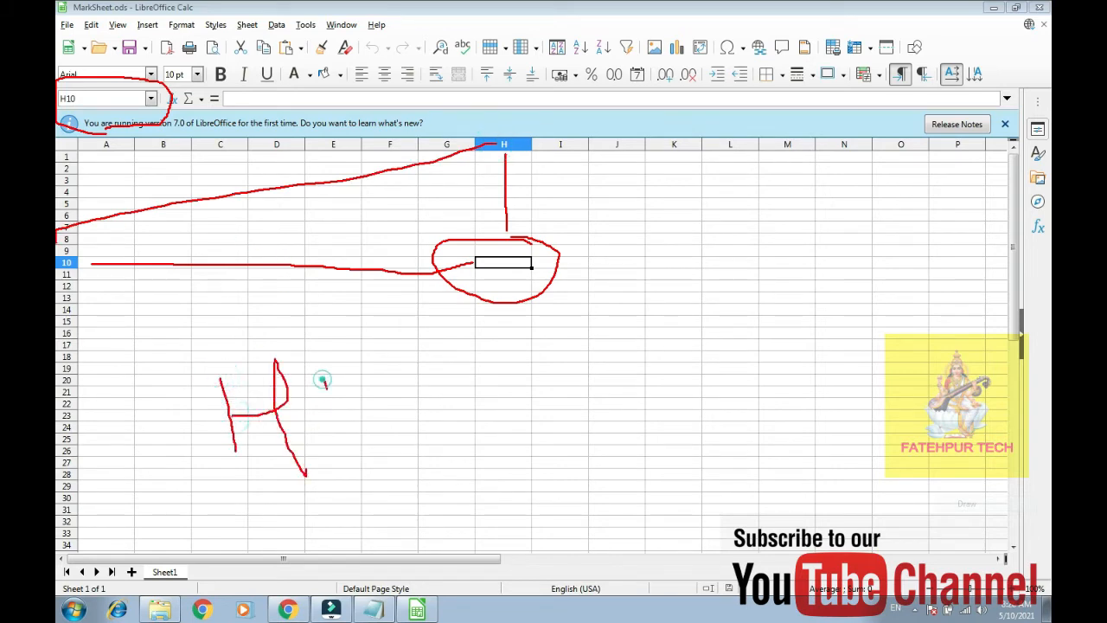
{"action": "left_click_drag", "start_coordinate": [322, 378], "coordinate": [352, 464]}
{"action": "mouse_move", "coordinate": [378, 390]}
{"action": "left_mouse_down"}
{"action": "mouse_move", "coordinate": [369, 442]}
{"action": "mouse_move", "coordinate": [421, 410]}
{"action": "mouse_move", "coordinate": [376, 387]}
{"action": "left_mouse_up"}
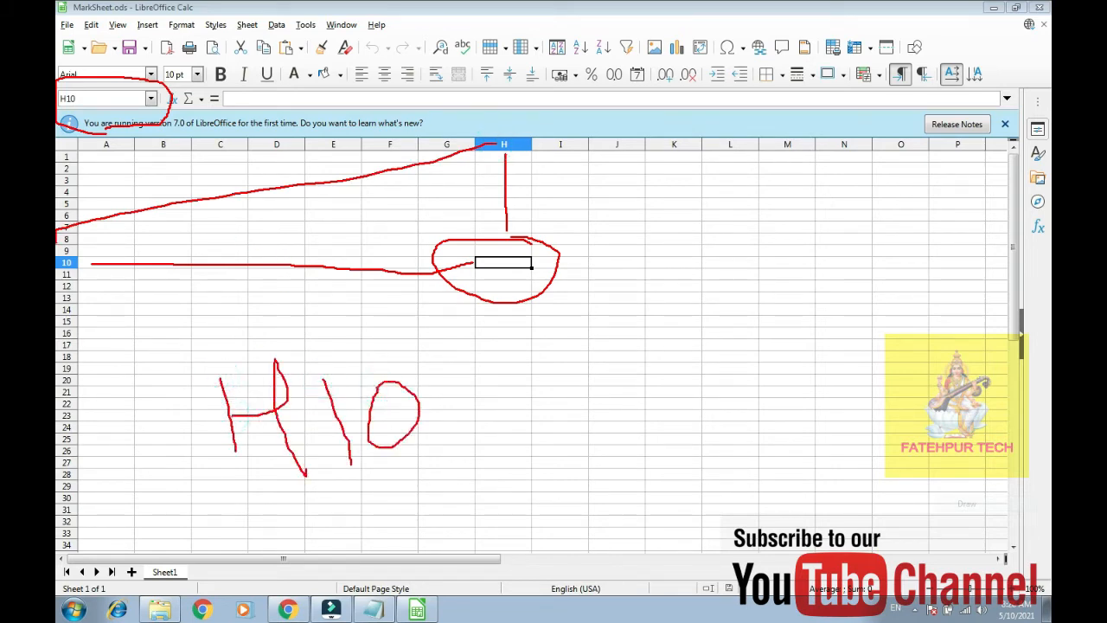
Draw red lines from the Name Box to the handwritten address and from the input line into the sheet, and clear the drawings.
{"action": "left_click_drag", "start_coordinate": [112, 100], "coordinate": [308, 354]}
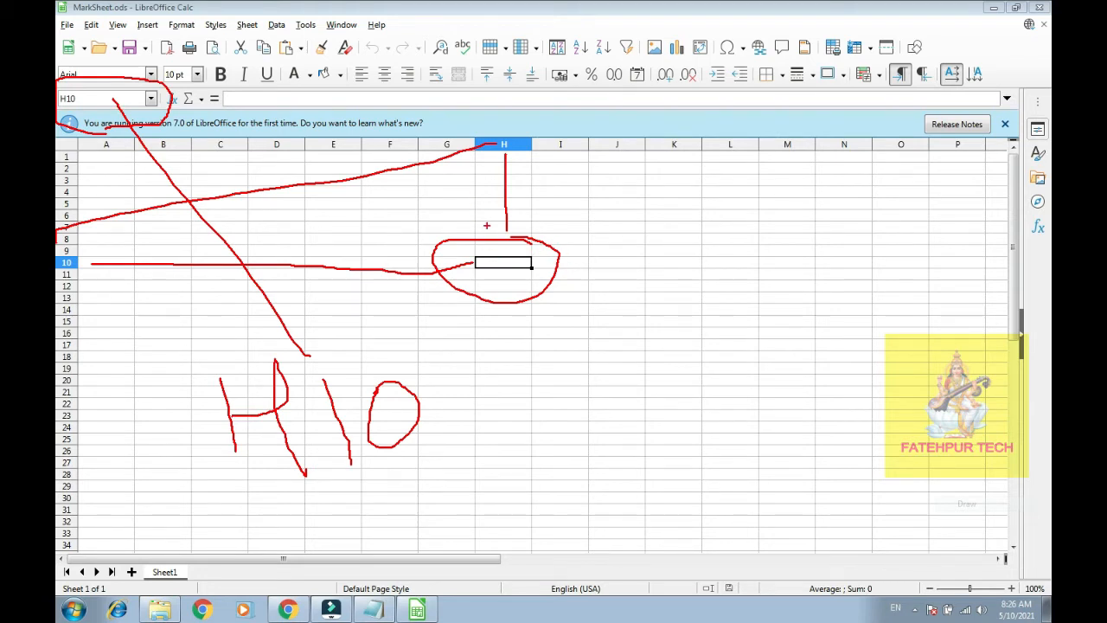
{"action": "mouse_move", "coordinate": [340, 97]}
{"action": "left_mouse_down"}
{"action": "mouse_move", "coordinate": [590, 146]}
{"action": "mouse_move", "coordinate": [679, 357]}
{"action": "left_mouse_up"}
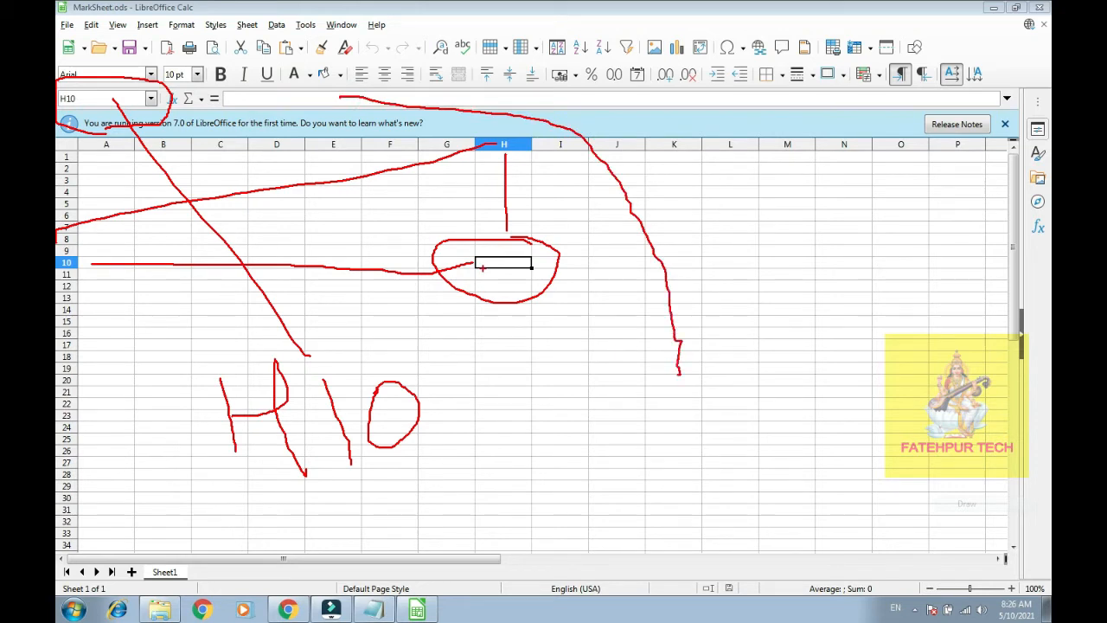
{"action": "key", "text": "Escape"}
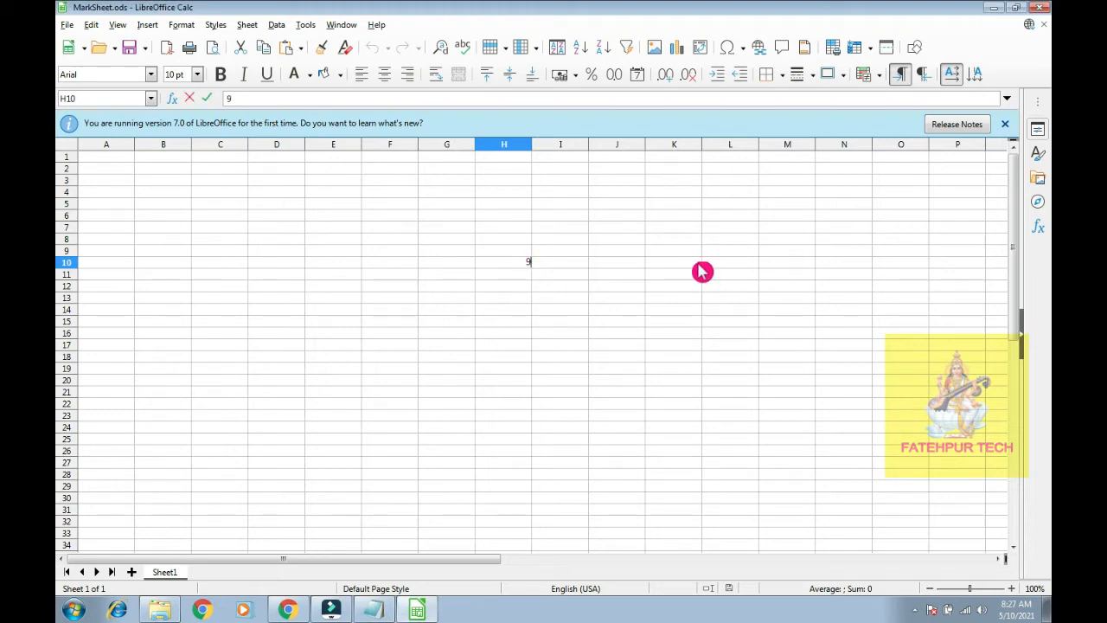
Enter 9 in cell H10, and reselect that cell to show its content in the input line.
{"action": "key", "text": "Return"}
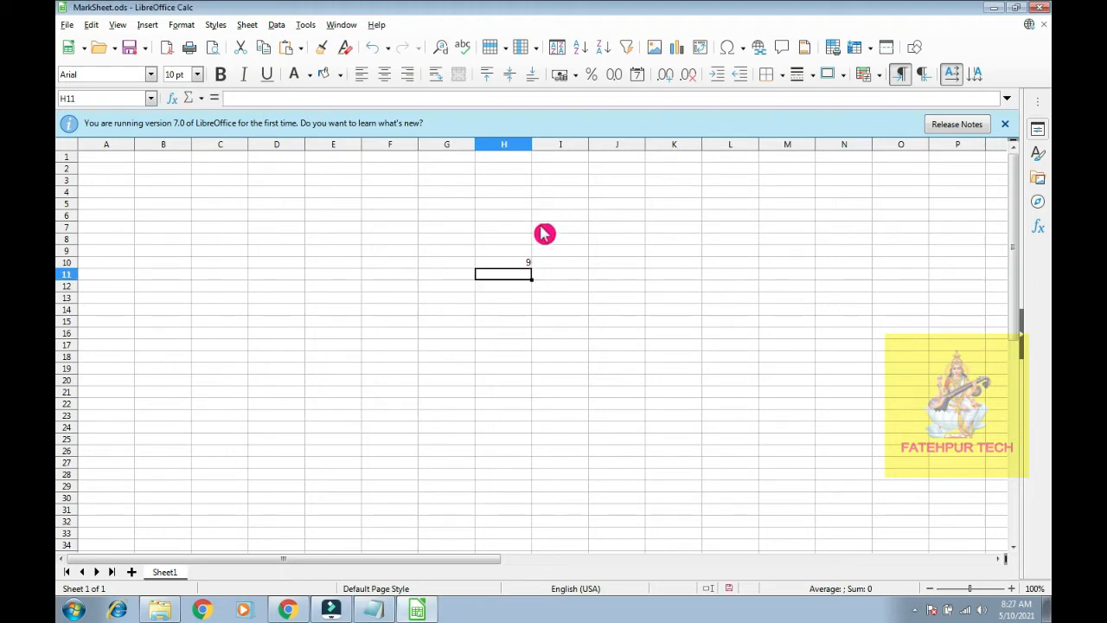
{"action": "left_click", "coordinate": [514, 252]}
{"action": "left_click", "coordinate": [521, 263]}
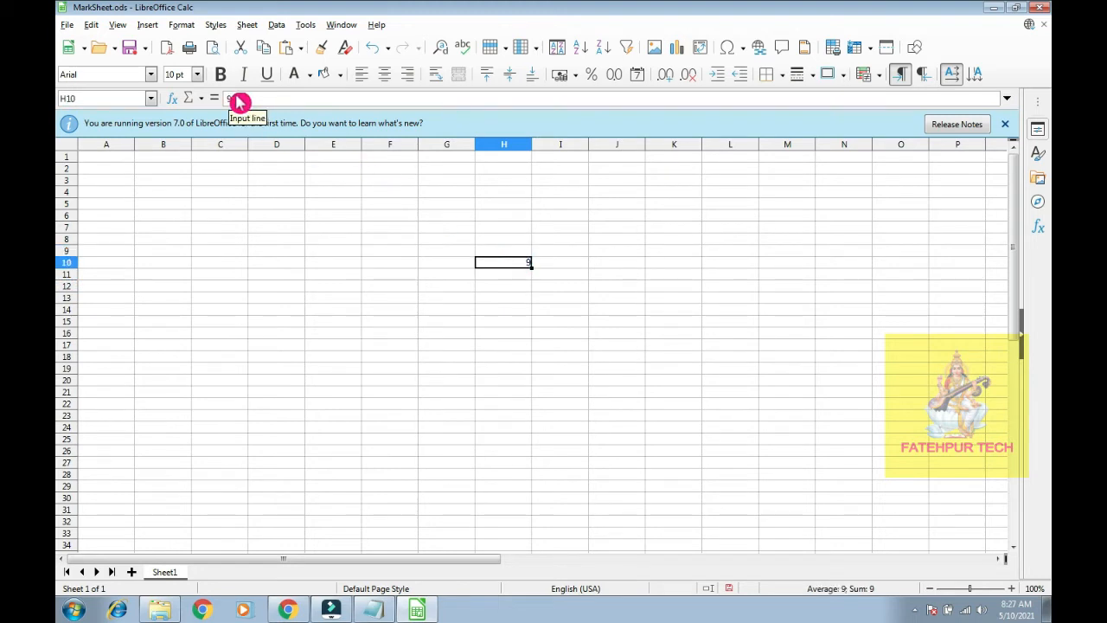
{"action": "left_click", "coordinate": [927, 608]}
{"action": "right_click", "coordinate": [936, 549]}
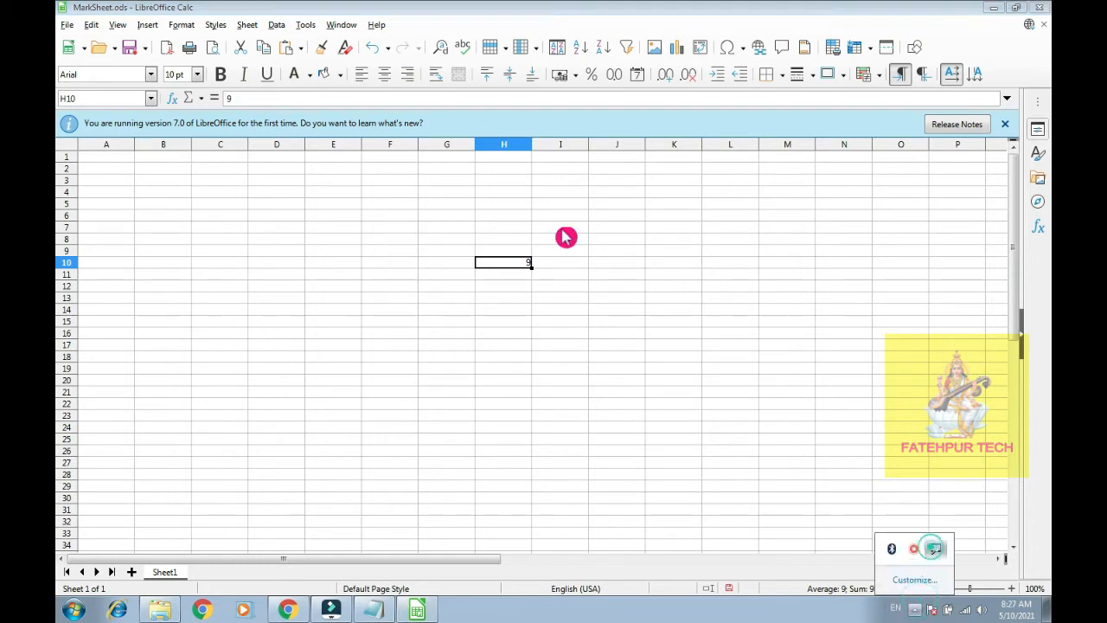
{"action": "left_click", "coordinate": [273, 125]}
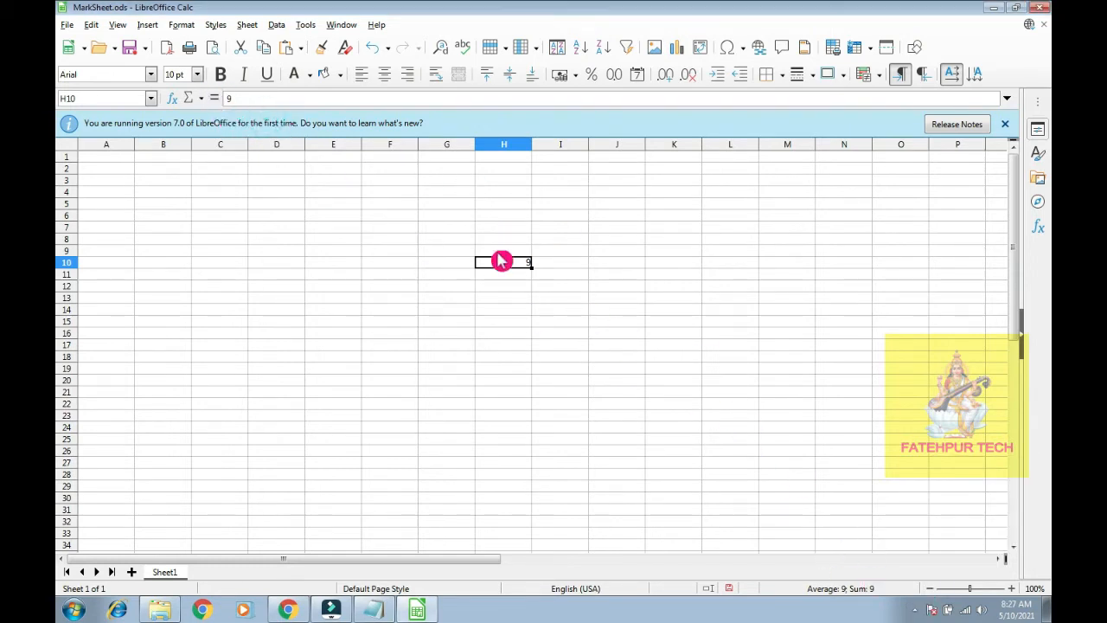
Select cell G9, check the Chapter-4 spreadsheet topics of the CCC revision PDF in Chrome, and return to LibreOffice Calc.
{"action": "left_click", "coordinate": [461, 250]}
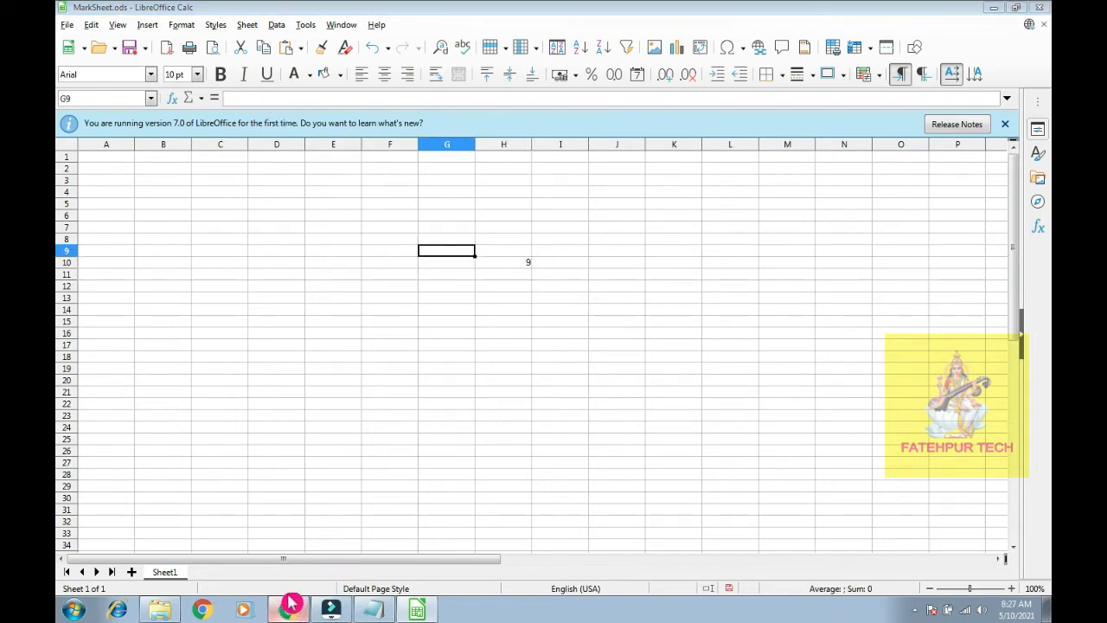
{"action": "left_click", "coordinate": [327, 608]}
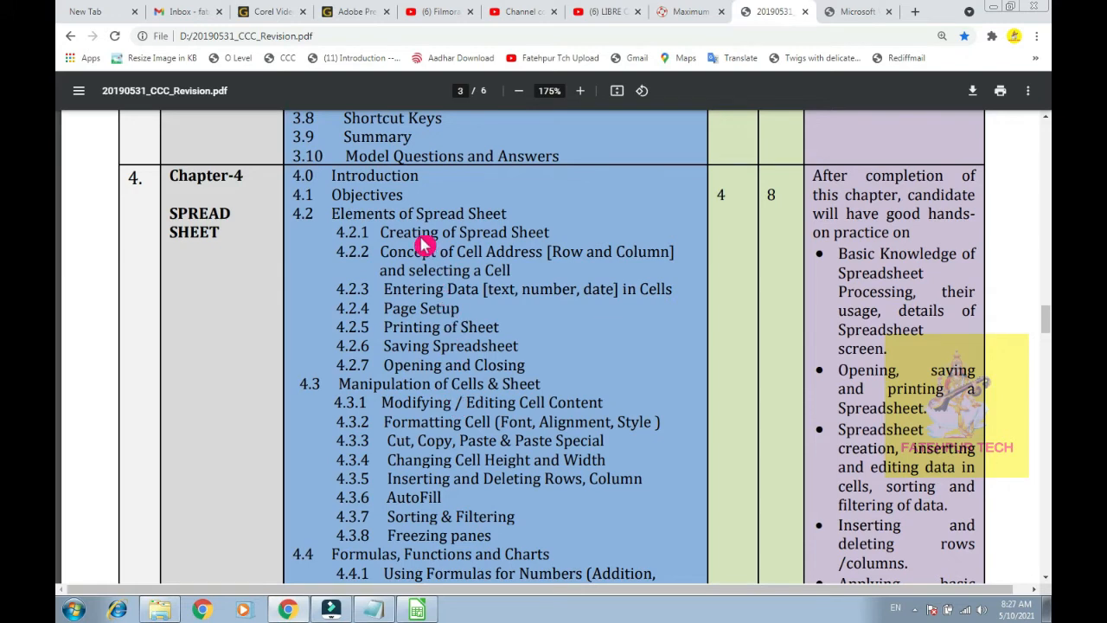
{"action": "left_click", "coordinate": [417, 610]}
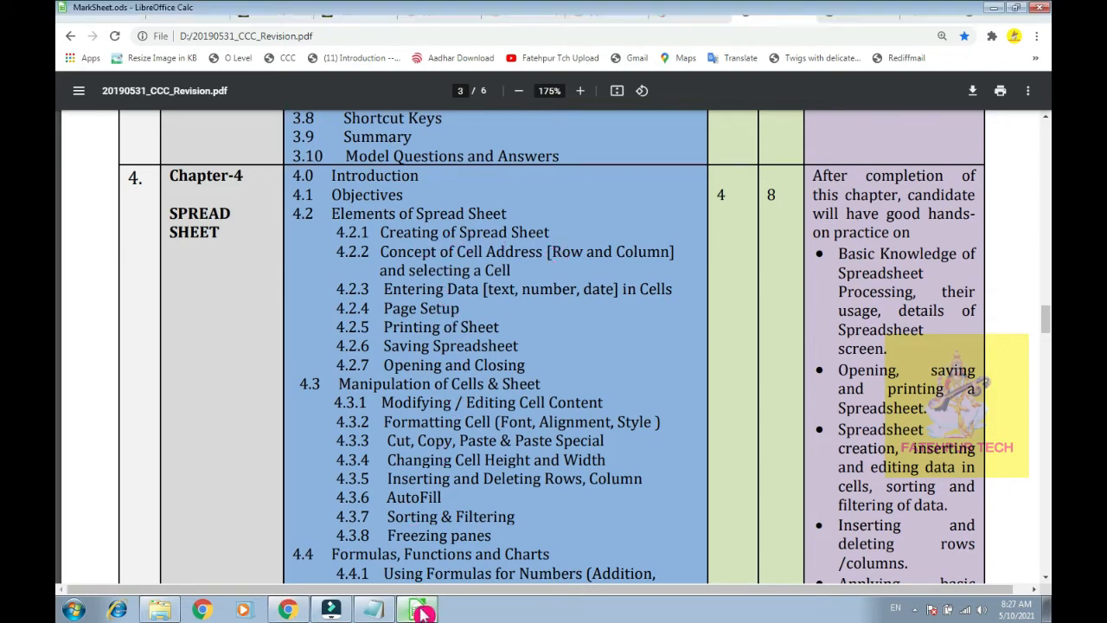
Circle the Sheet1 tab in red with the screen drawing tool, and clear the drawing.
{"action": "left_click", "coordinate": [915, 610]}
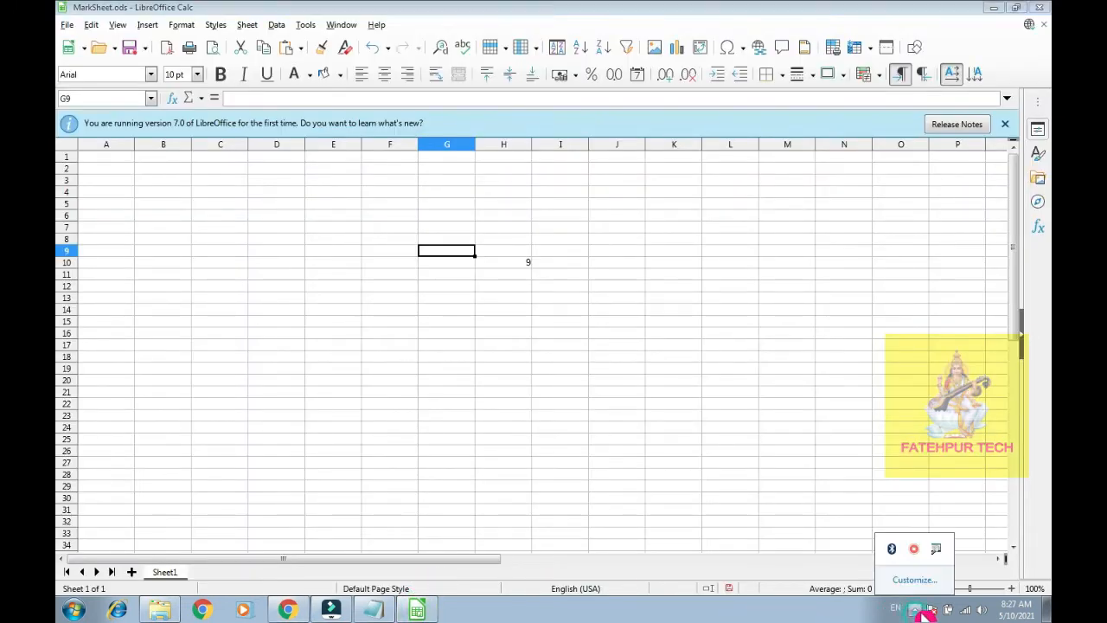
{"action": "right_click", "coordinate": [936, 548]}
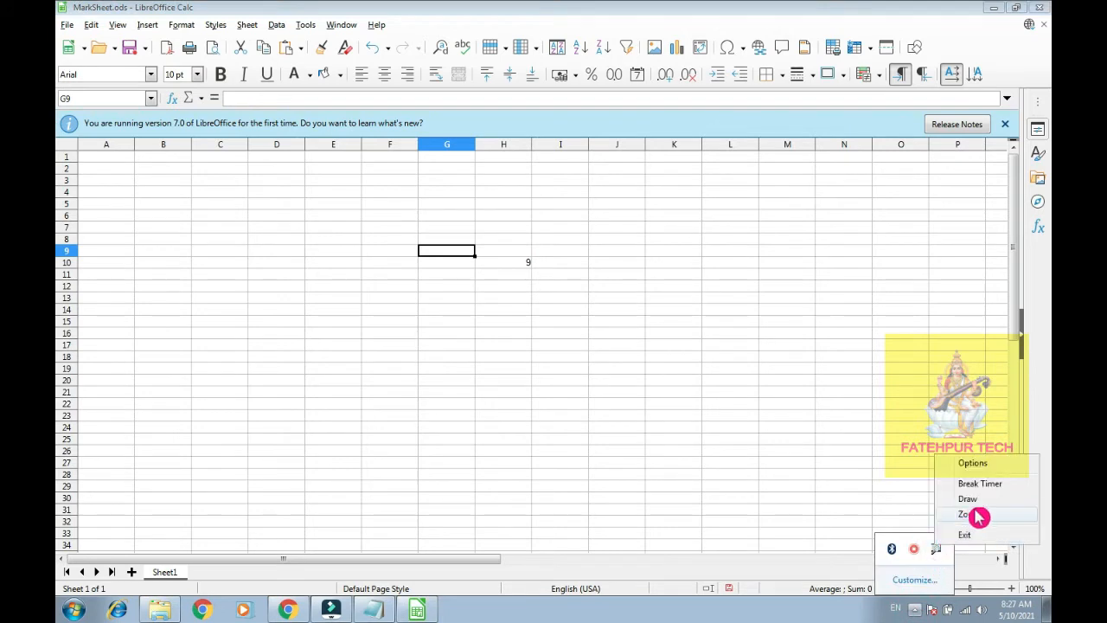
{"action": "left_click", "coordinate": [969, 500]}
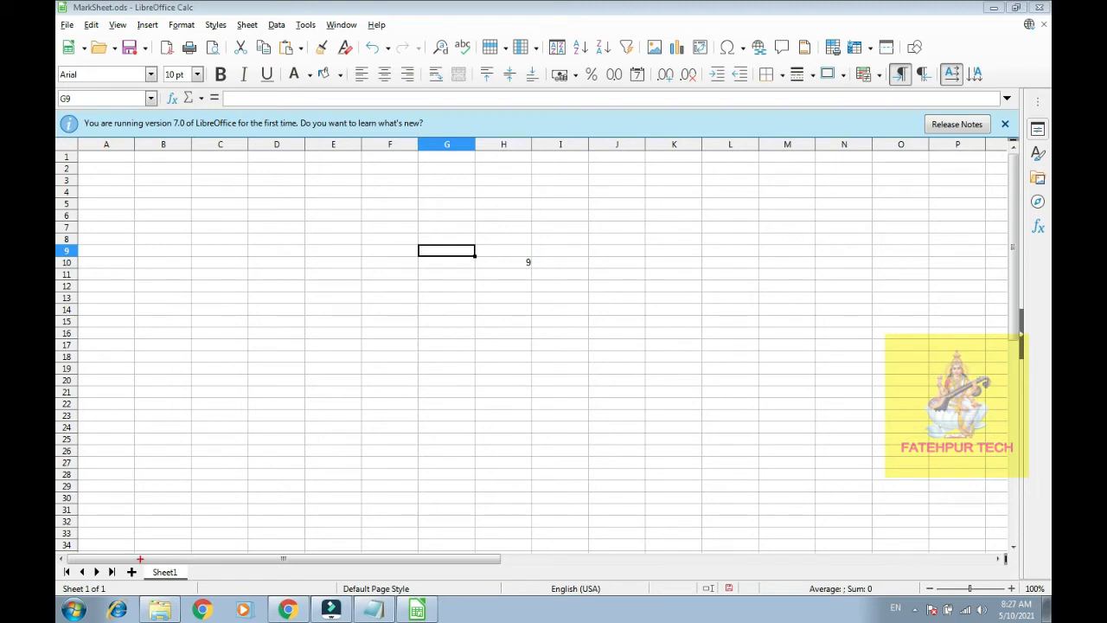
{"action": "left_click_drag", "start_coordinate": [140, 559], "coordinate": [178, 590]}
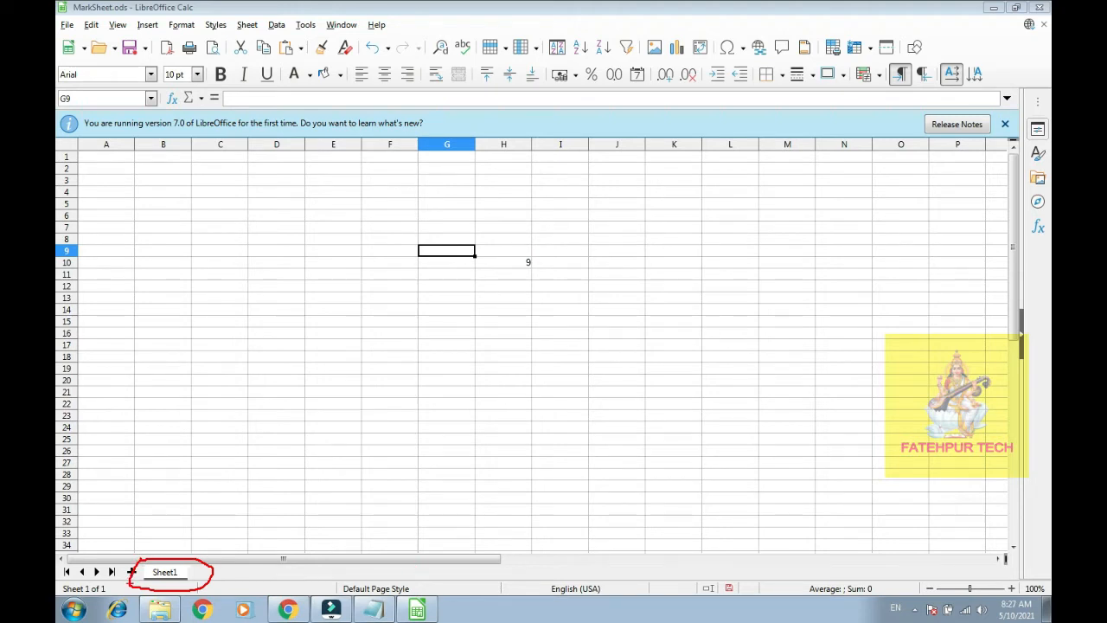
{"action": "left_click_drag", "start_coordinate": [130, 585], "coordinate": [135, 572]}
{"action": "key", "text": "Escape"}
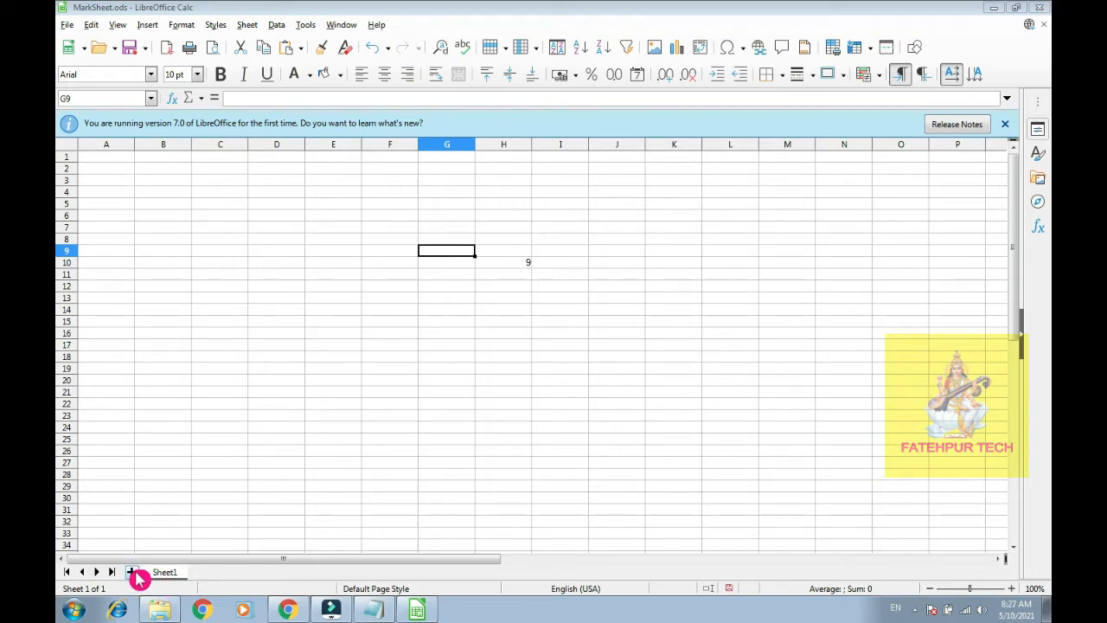
Add two new sheets, Sheet2 and Sheet3, after Sheet1.
{"action": "left_click", "coordinate": [132, 572]}
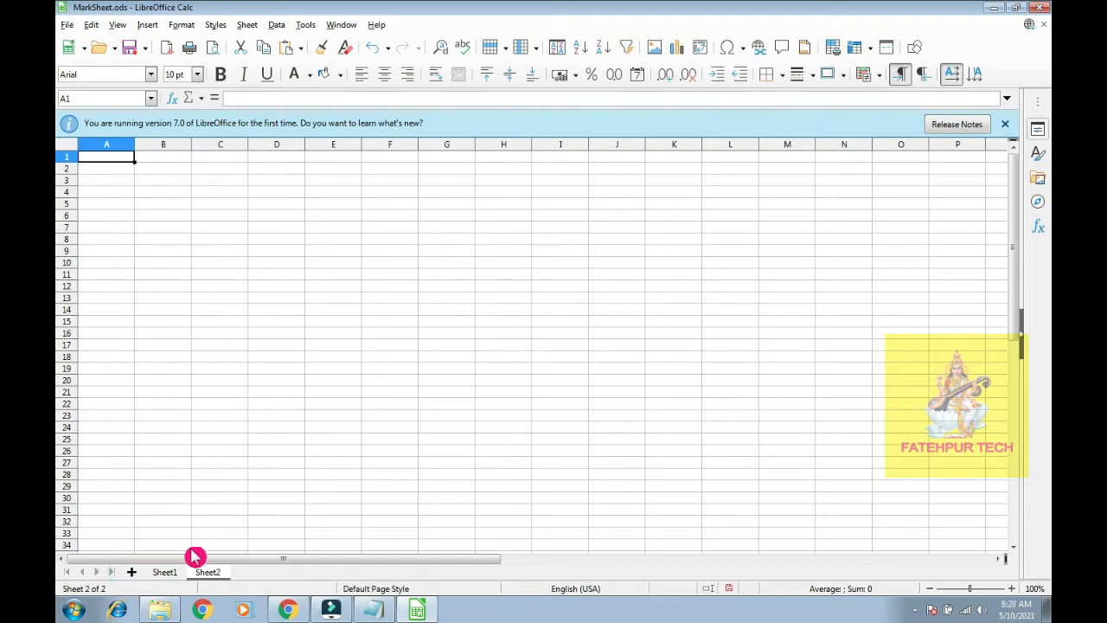
{"action": "left_click", "coordinate": [133, 574]}
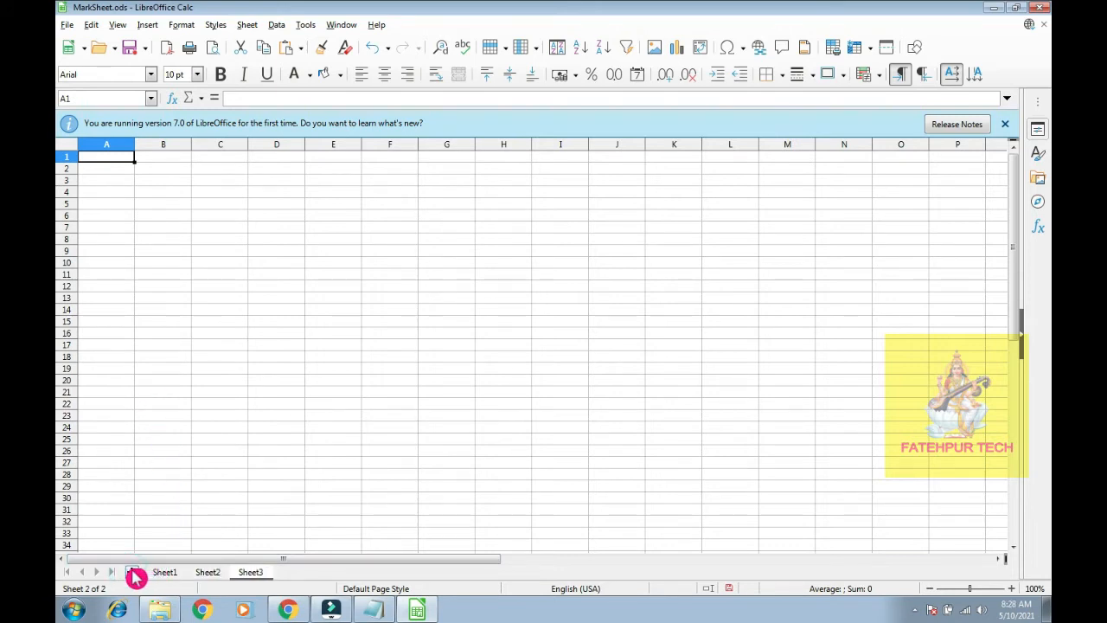
Circle the three sheet tabs together and the Sheet3 tab separately in red, and clear the drawings.
{"action": "left_click", "coordinate": [917, 611]}
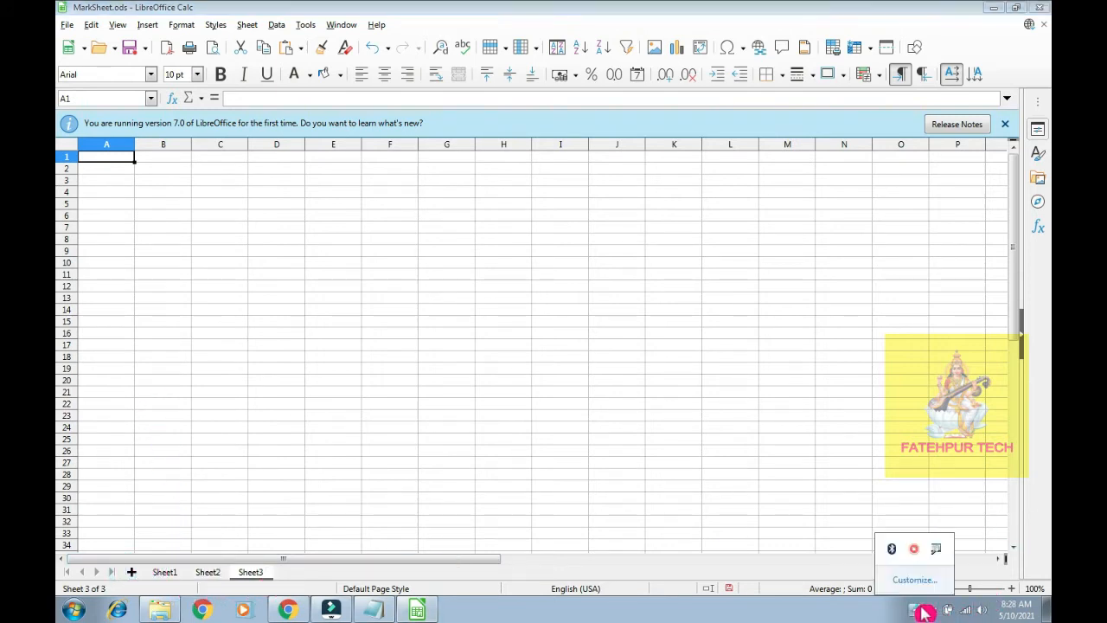
{"action": "right_click", "coordinate": [937, 548]}
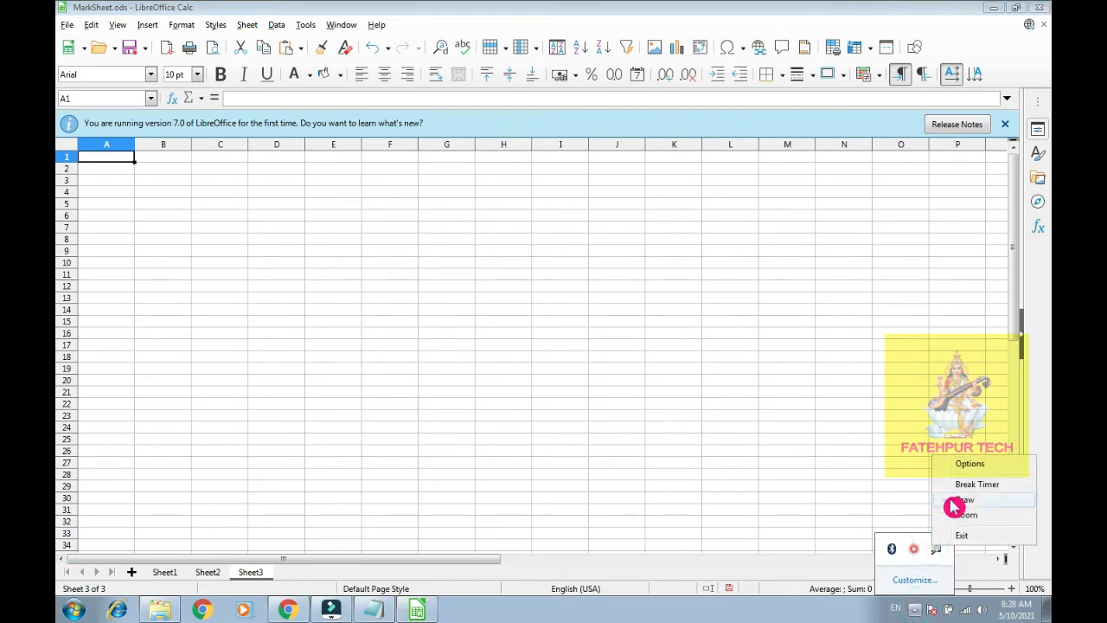
{"action": "left_click", "coordinate": [954, 507]}
{"action": "mouse_move", "coordinate": [327, 550]}
{"action": "left_mouse_down"}
{"action": "mouse_move", "coordinate": [176, 544]}
{"action": "mouse_move", "coordinate": [146, 568]}
{"action": "left_mouse_up"}
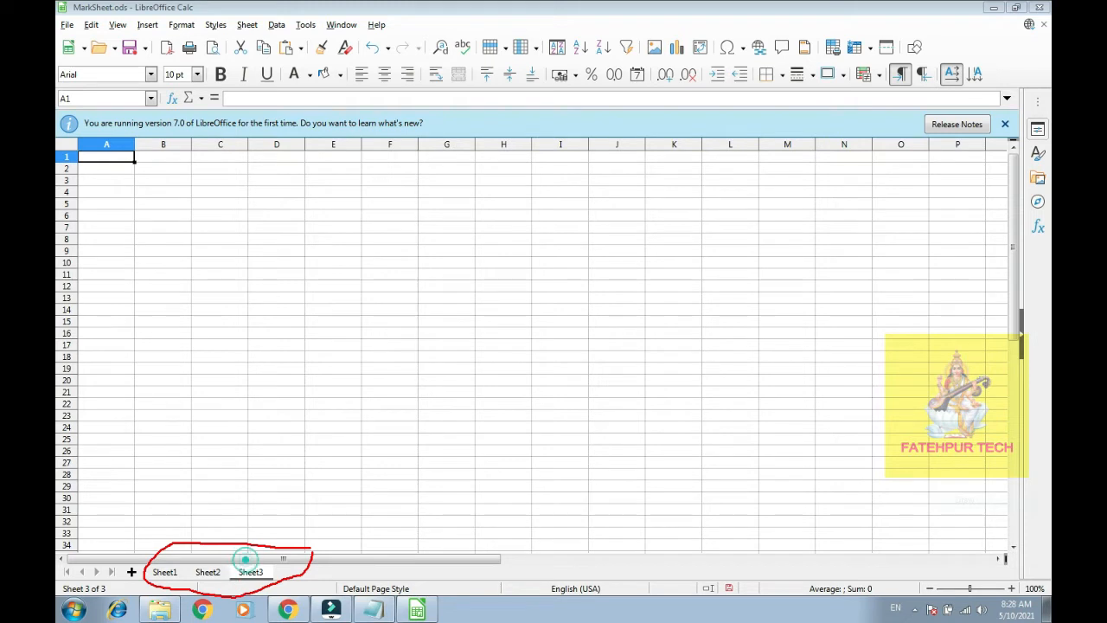
{"action": "left_click_drag", "start_coordinate": [246, 560], "coordinate": [227, 574]}
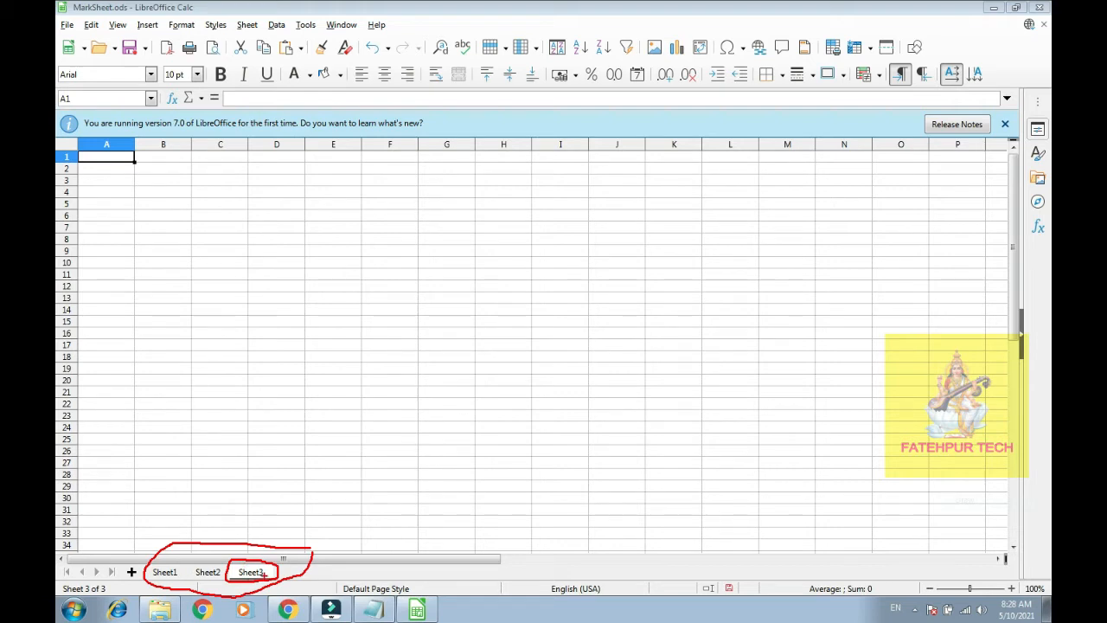
{"action": "key", "text": "Escape"}
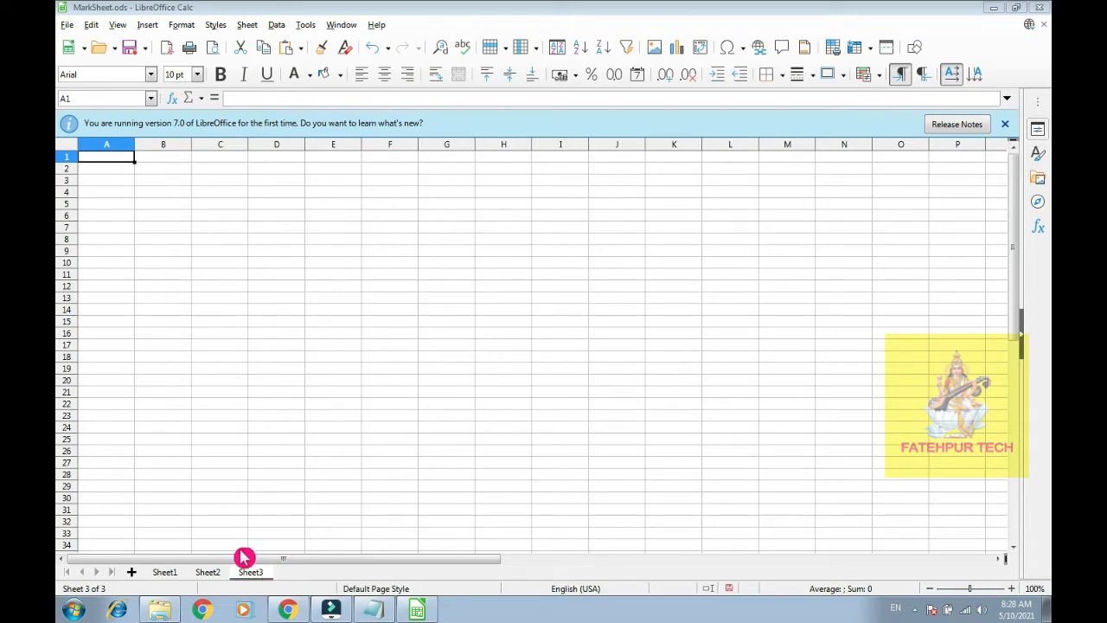
Delete Sheet3 and Sheet2, and view the sheet options available for Sheet1 without choosing any.
{"action": "left_click", "coordinate": [249, 576]}
{"action": "right_click", "coordinate": [248, 578]}
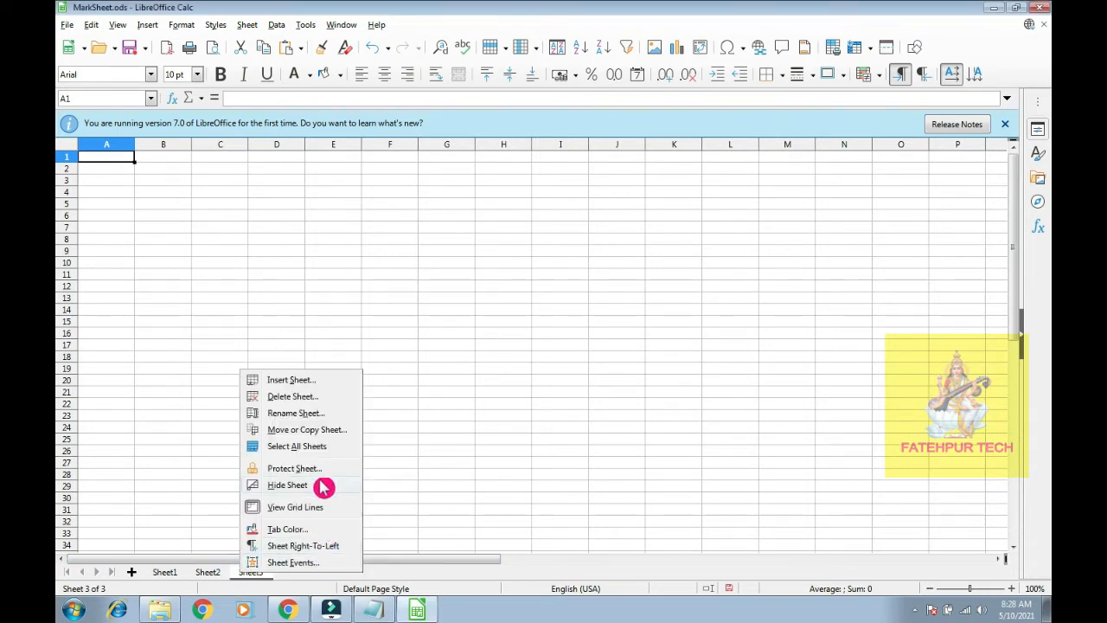
{"action": "left_click", "coordinate": [294, 397]}
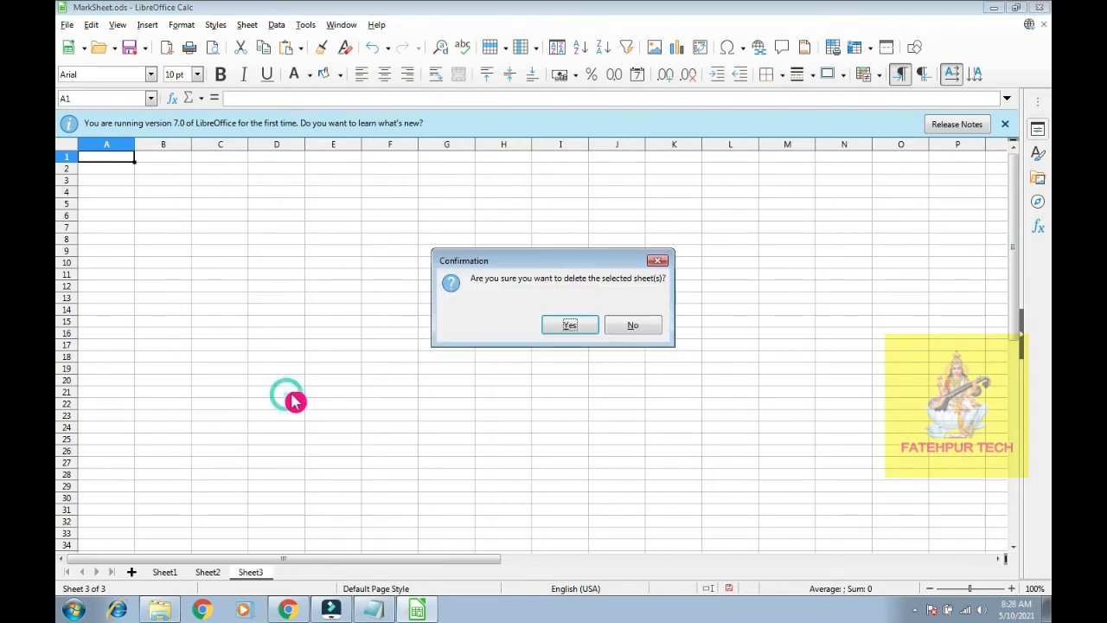
{"action": "left_click", "coordinate": [566, 325]}
{"action": "right_click", "coordinate": [214, 571]}
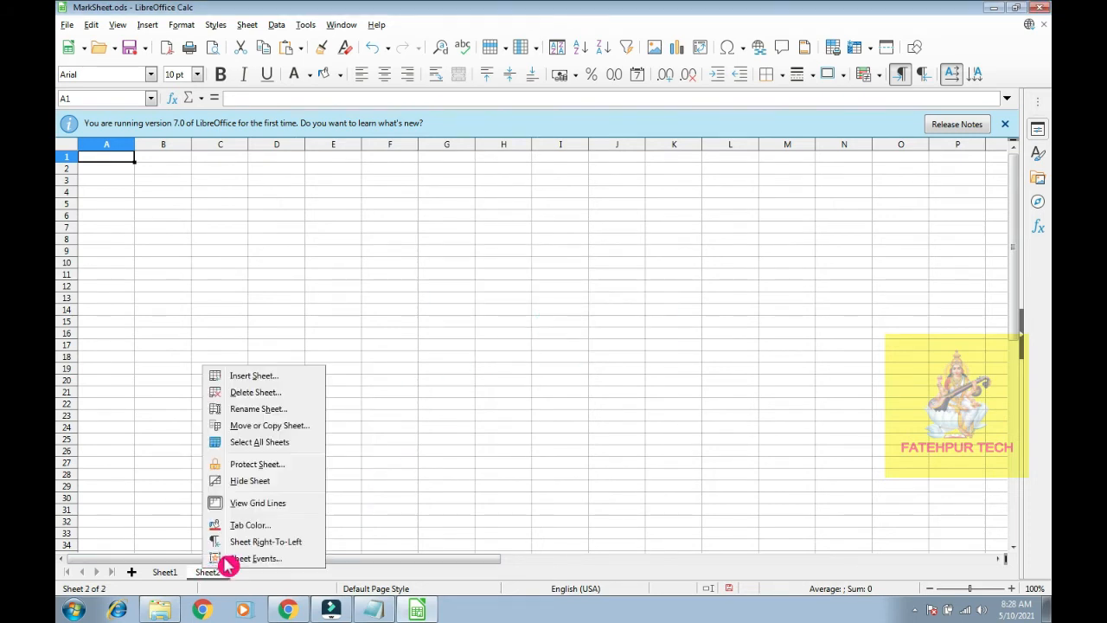
{"action": "left_click", "coordinate": [236, 398]}
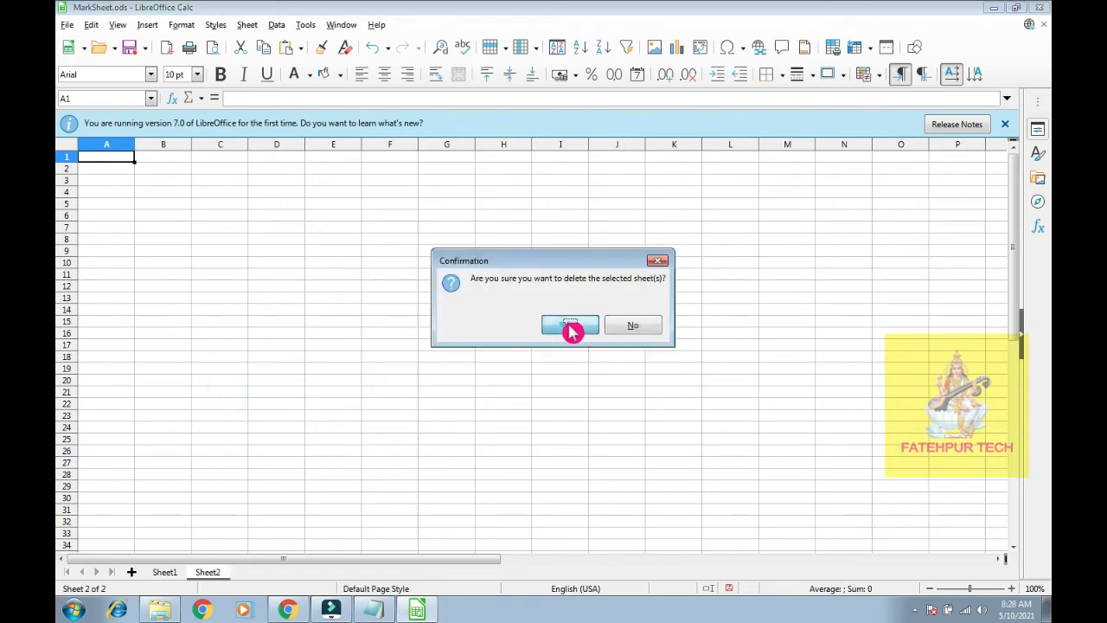
{"action": "left_click", "coordinate": [571, 326]}
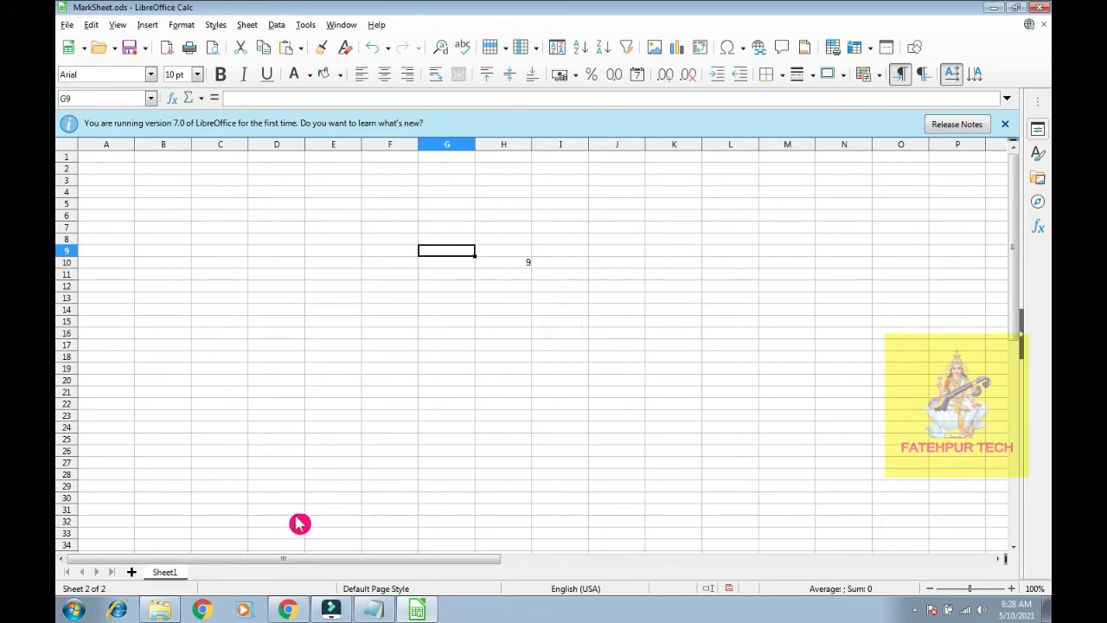
{"action": "right_click", "coordinate": [171, 571]}
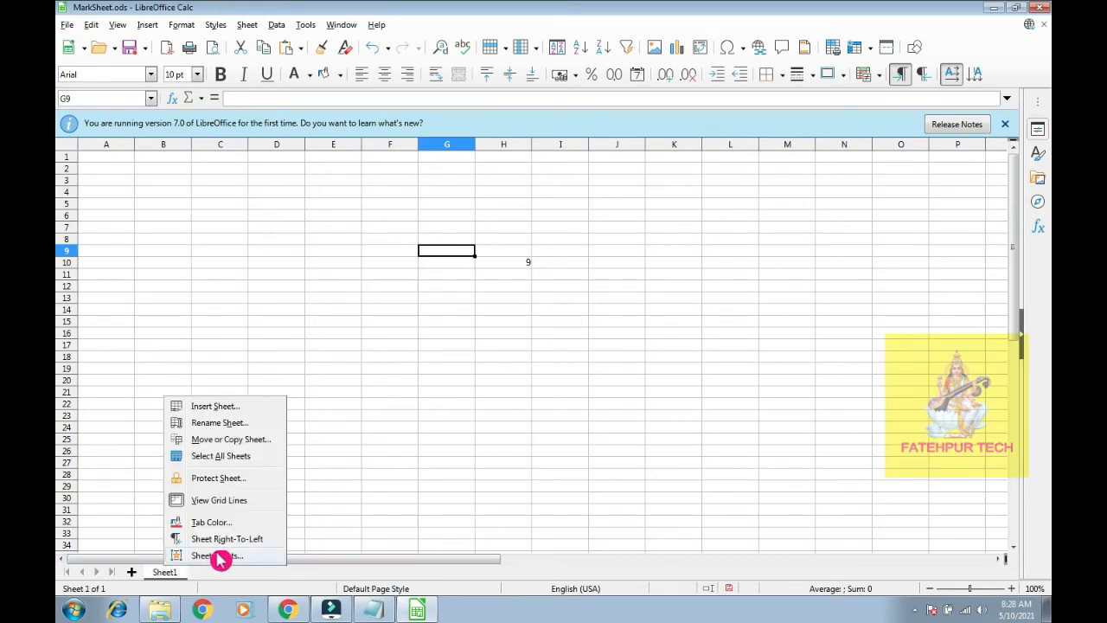
{"action": "left_click", "coordinate": [267, 294]}
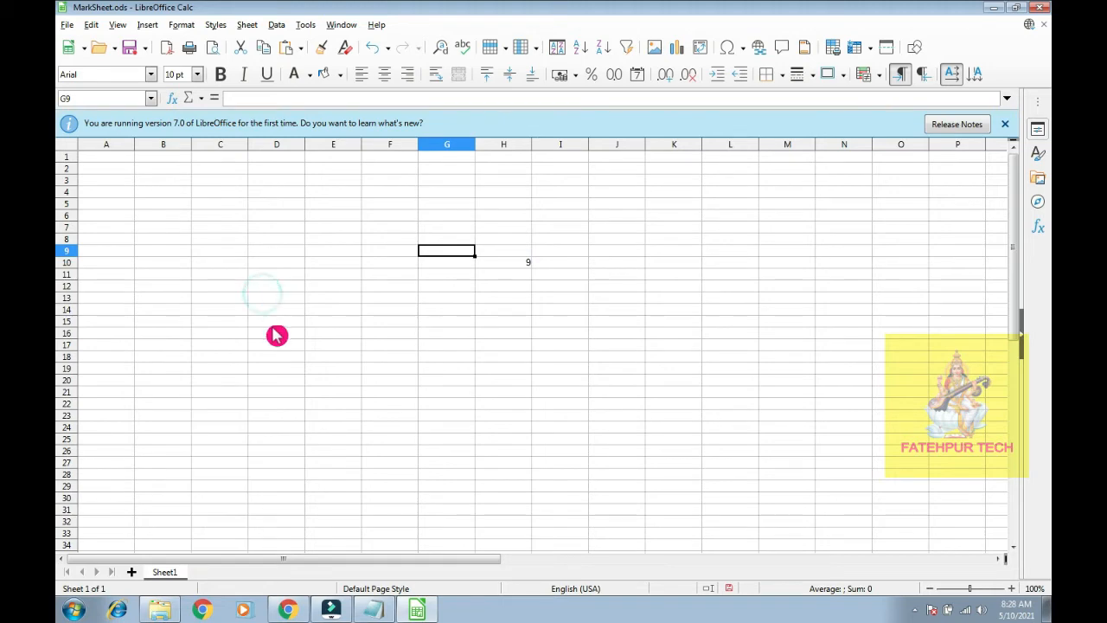
Review the cell address and selection topics of the syllabus PDF in Chrome, and return to Calc to select cell G10.
{"action": "left_click", "coordinate": [290, 608]}
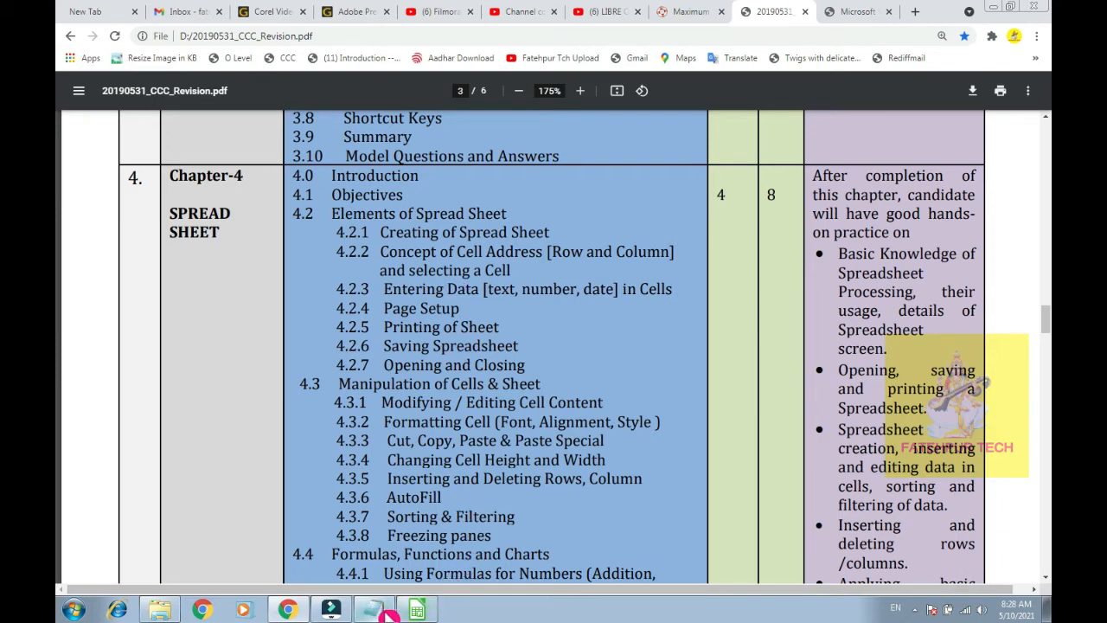
{"action": "left_click", "coordinate": [417, 610]}
{"action": "left_click", "coordinate": [468, 298]}
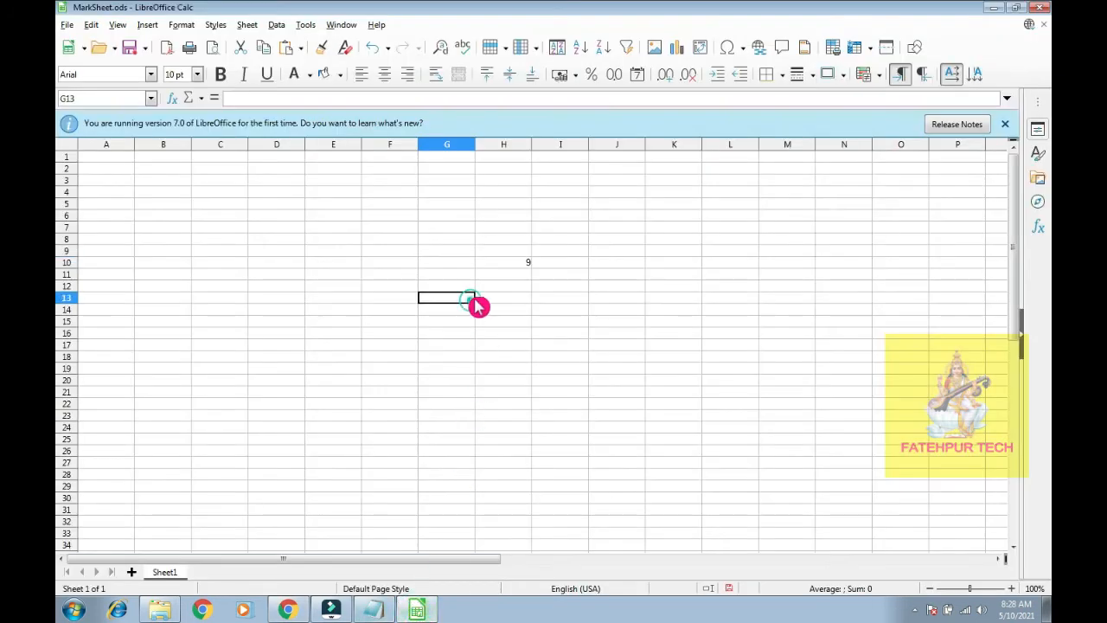
{"action": "left_click", "coordinate": [435, 261]}
{"action": "left_click_drag", "start_coordinate": [436, 260], "coordinate": [434, 258]}
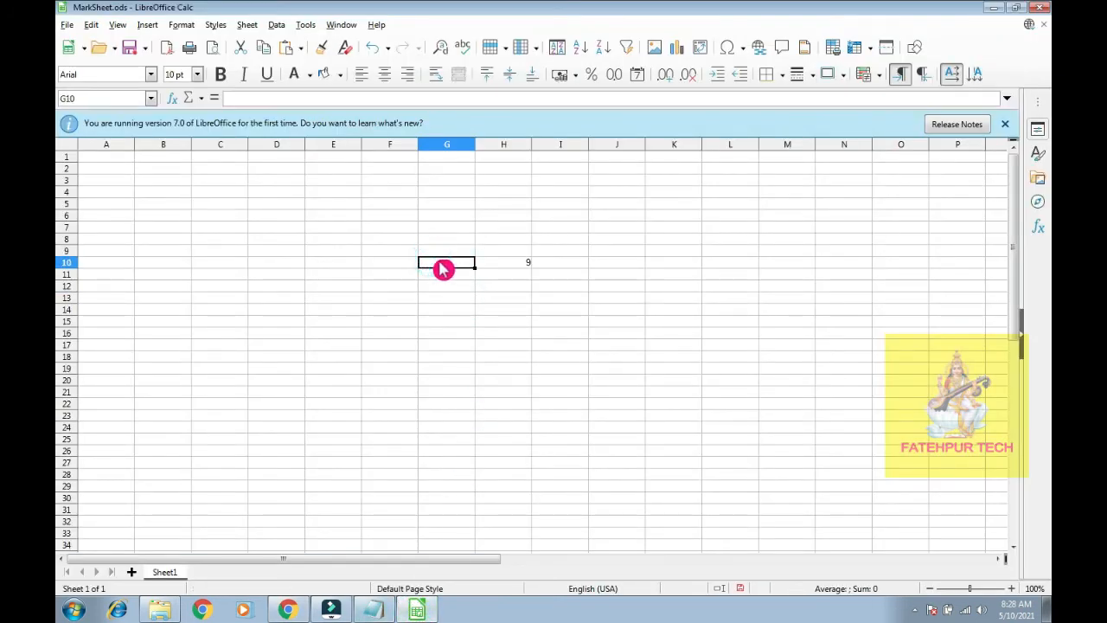
Select whole columns and rows one after another: column G, row 10, column H and row 16.
{"action": "left_click", "coordinate": [436, 147]}
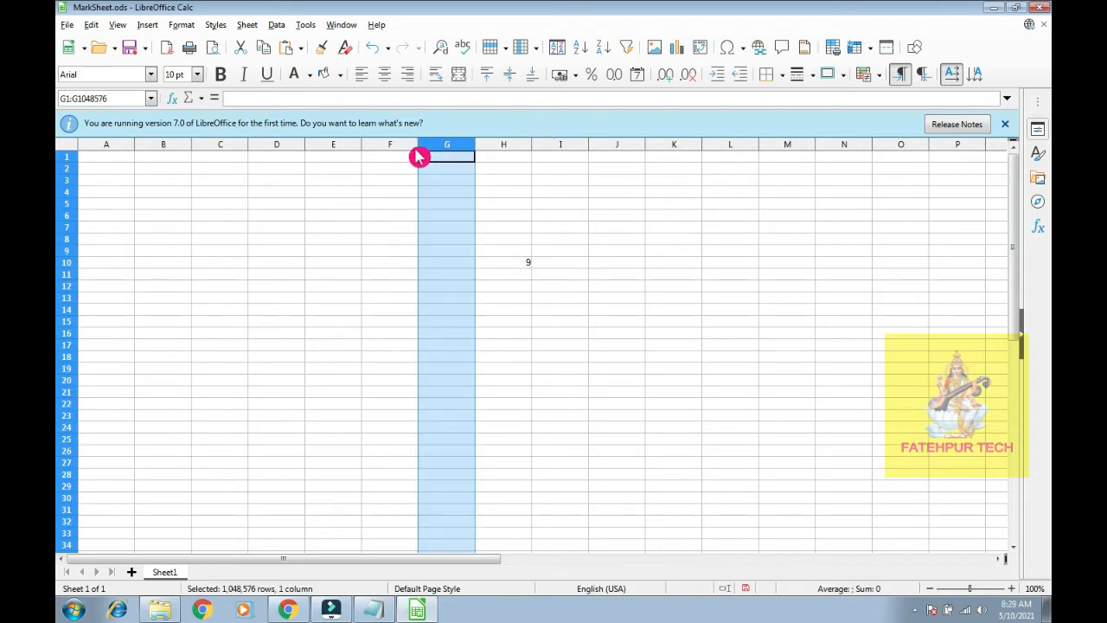
{"action": "left_click", "coordinate": [67, 227]}
{"action": "left_click", "coordinate": [67, 264]}
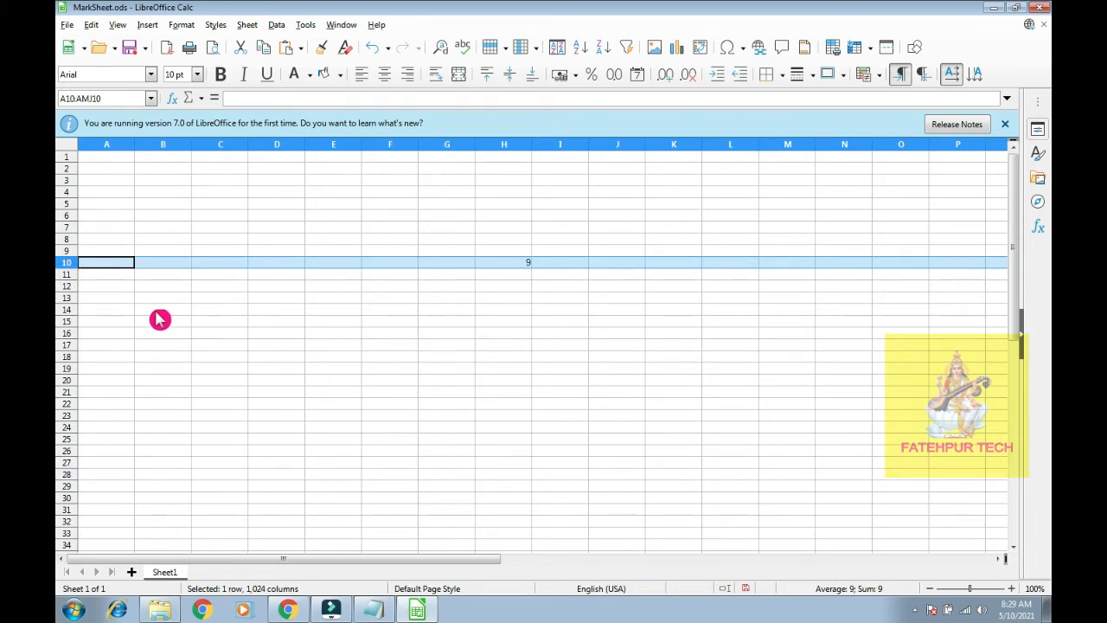
{"action": "left_click_drag", "start_coordinate": [108, 310], "coordinate": [109, 298]}
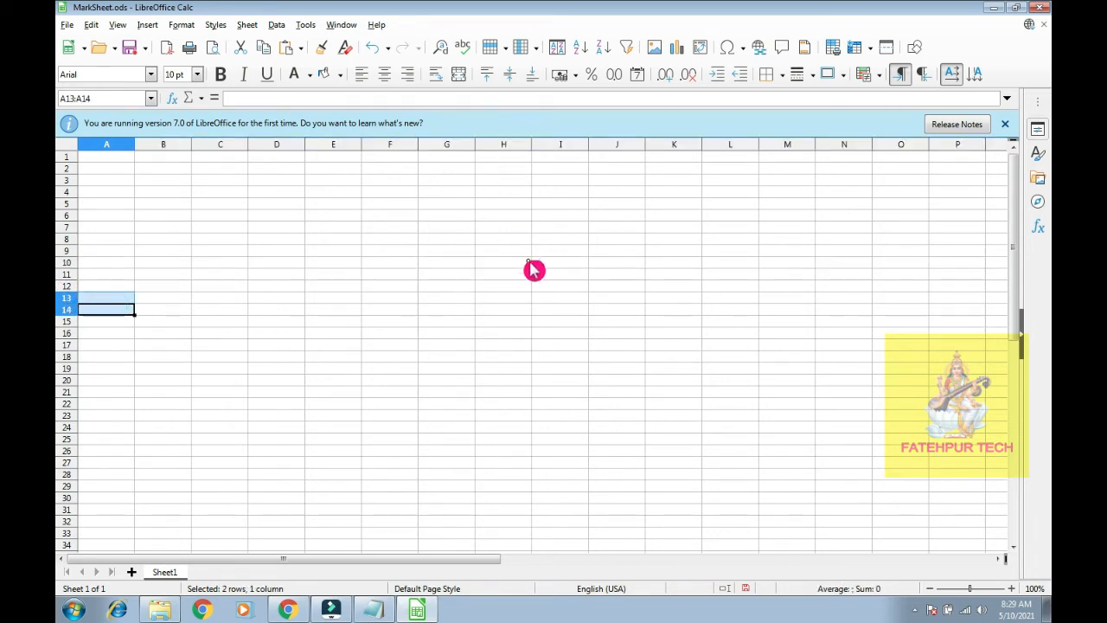
{"action": "left_click", "coordinate": [499, 146]}
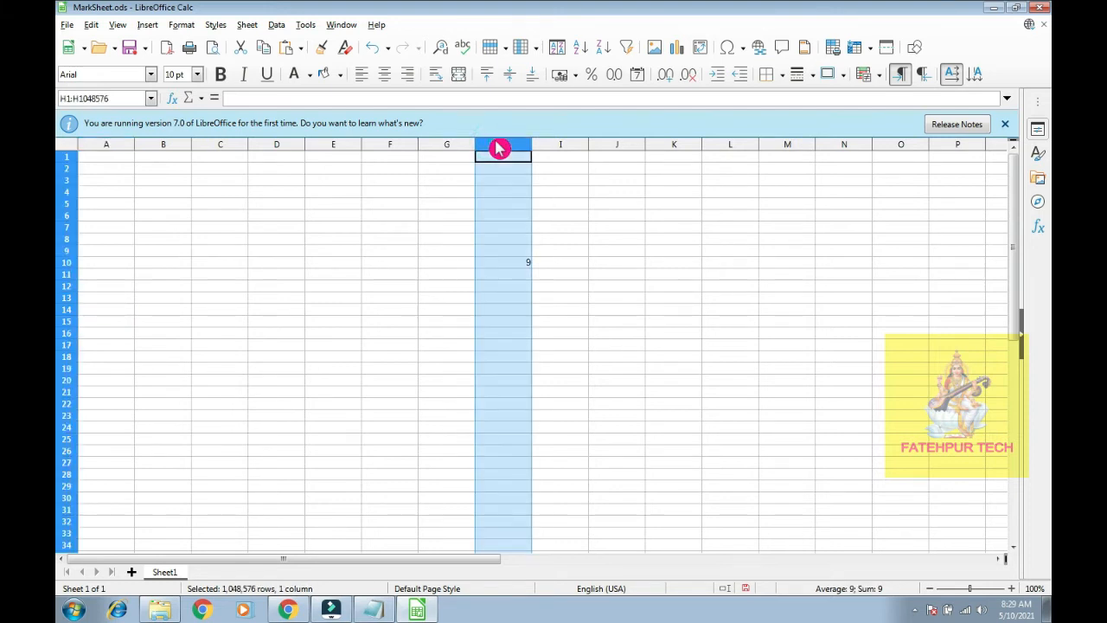
{"action": "left_click", "coordinate": [132, 334]}
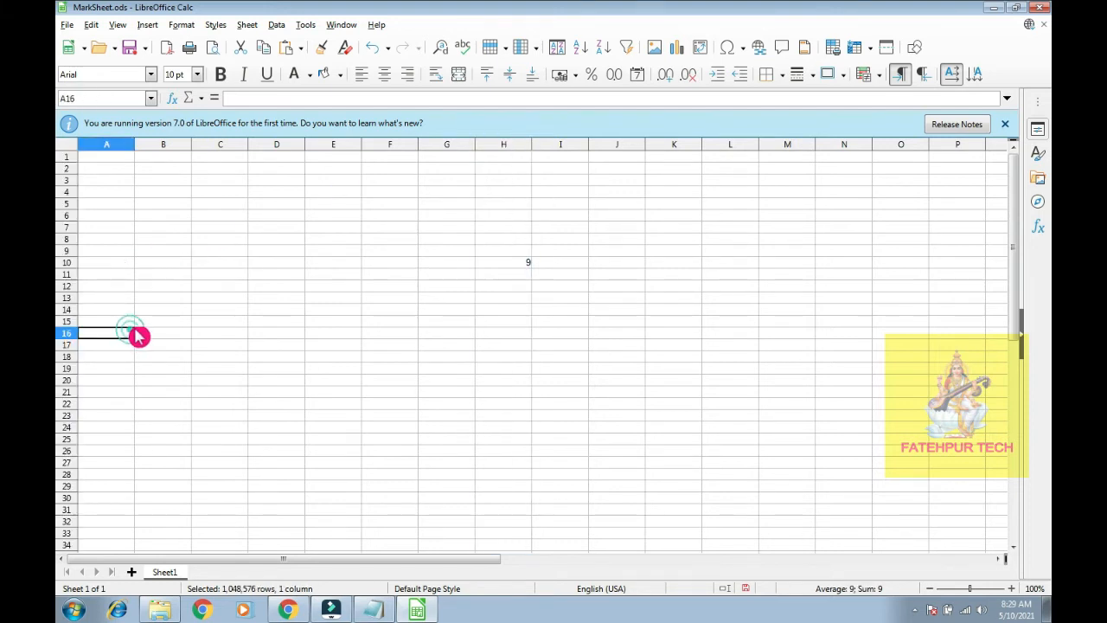
{"action": "left_click", "coordinate": [73, 333]}
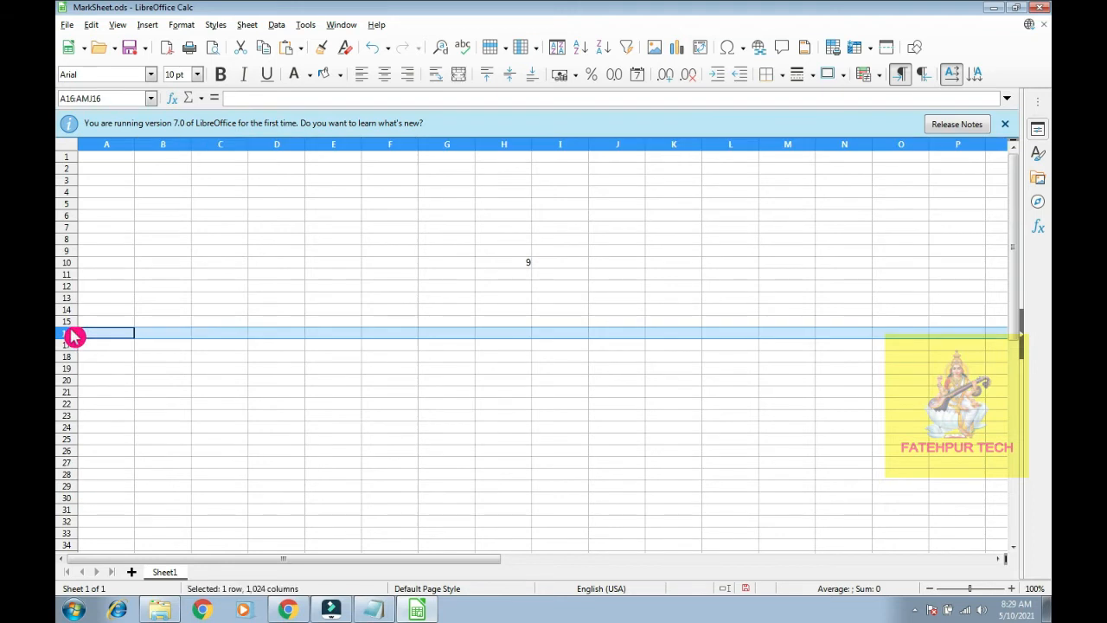
Select single cells in column H and the range H13:J24, and replace the range selection with cell J17.
{"action": "left_click", "coordinate": [509, 387]}
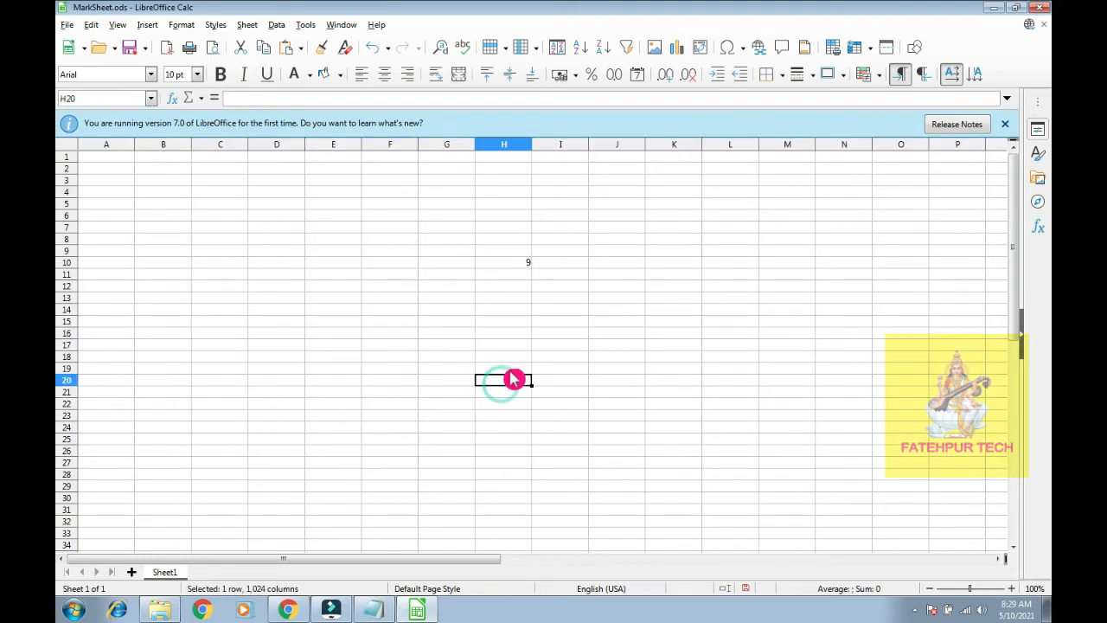
{"action": "left_click", "coordinate": [490, 311]}
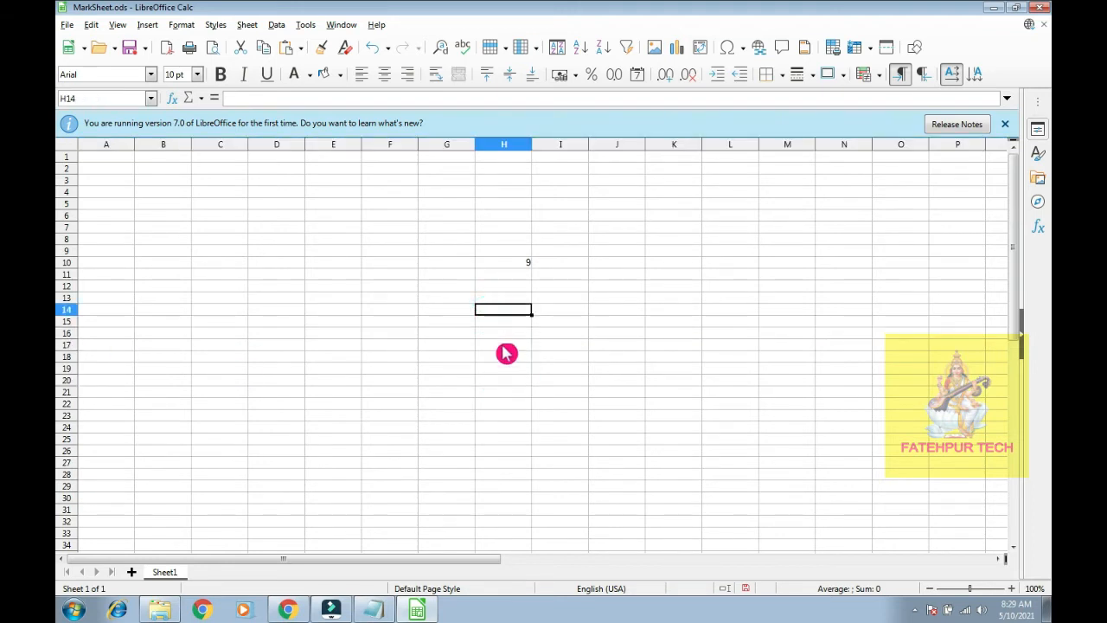
{"action": "left_click", "coordinate": [499, 346]}
{"action": "left_click_drag", "start_coordinate": [499, 299], "coordinate": [638, 427]}
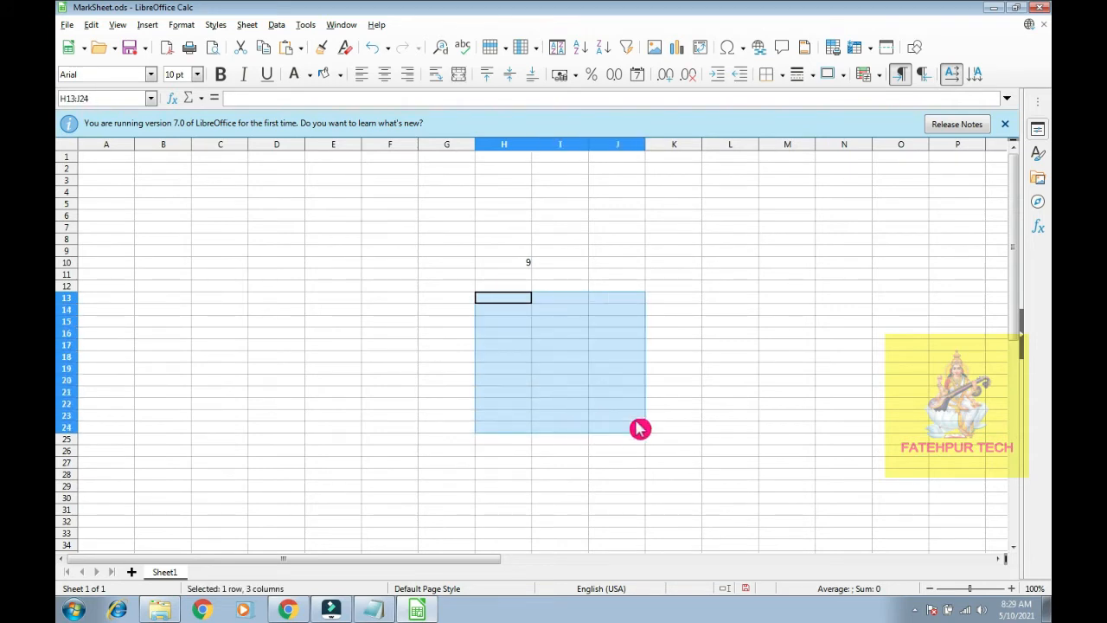
{"action": "left_click", "coordinate": [597, 346]}
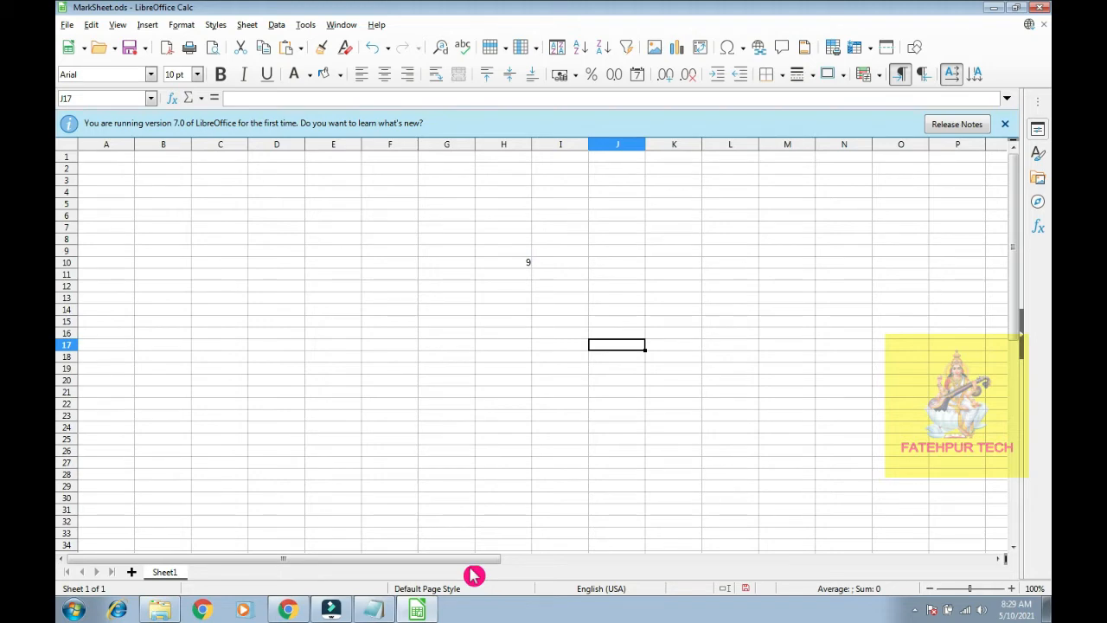
Review the column and row limits in Notepad, and check them in Calc by going to the last column, the last row and back to A1.
{"action": "left_click", "coordinate": [374, 610]}
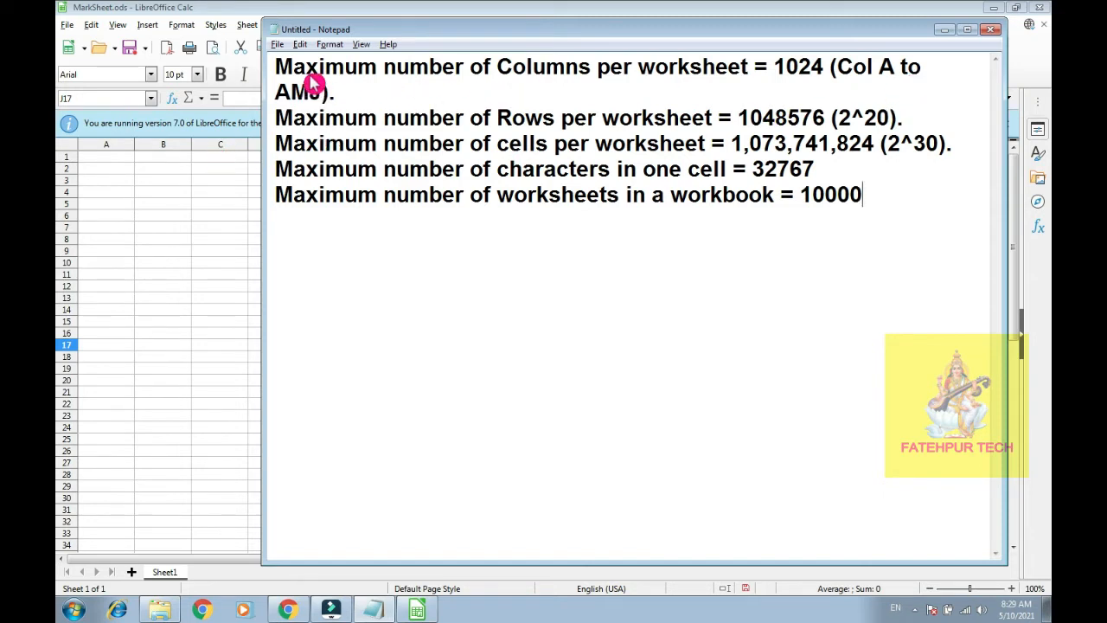
{"action": "left_click", "coordinate": [222, 159]}
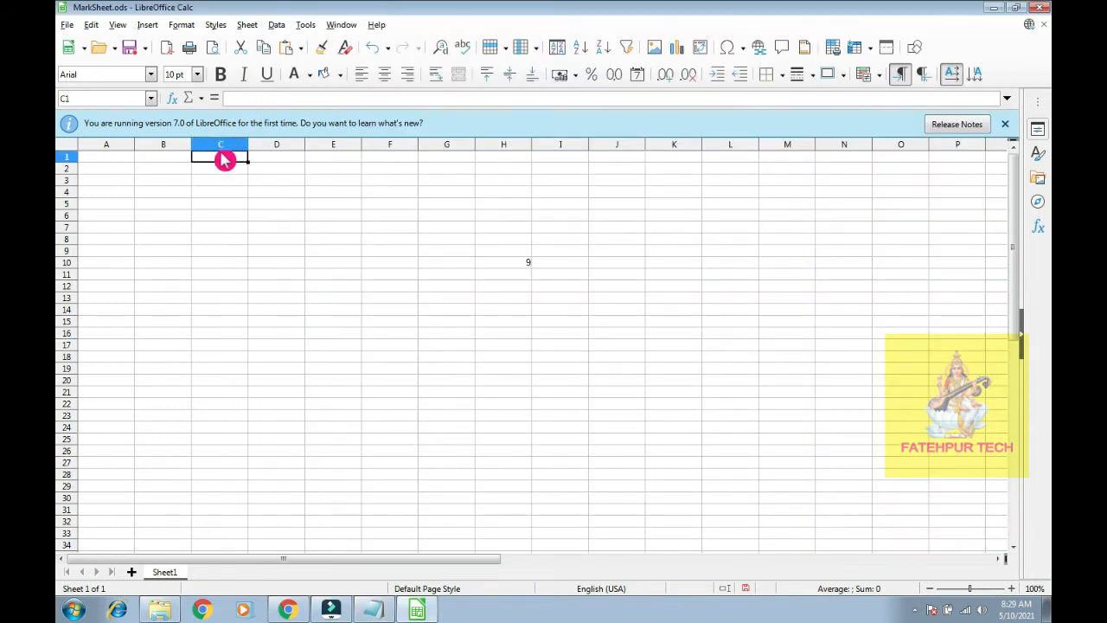
{"action": "key", "text": "ctrl+Right"}
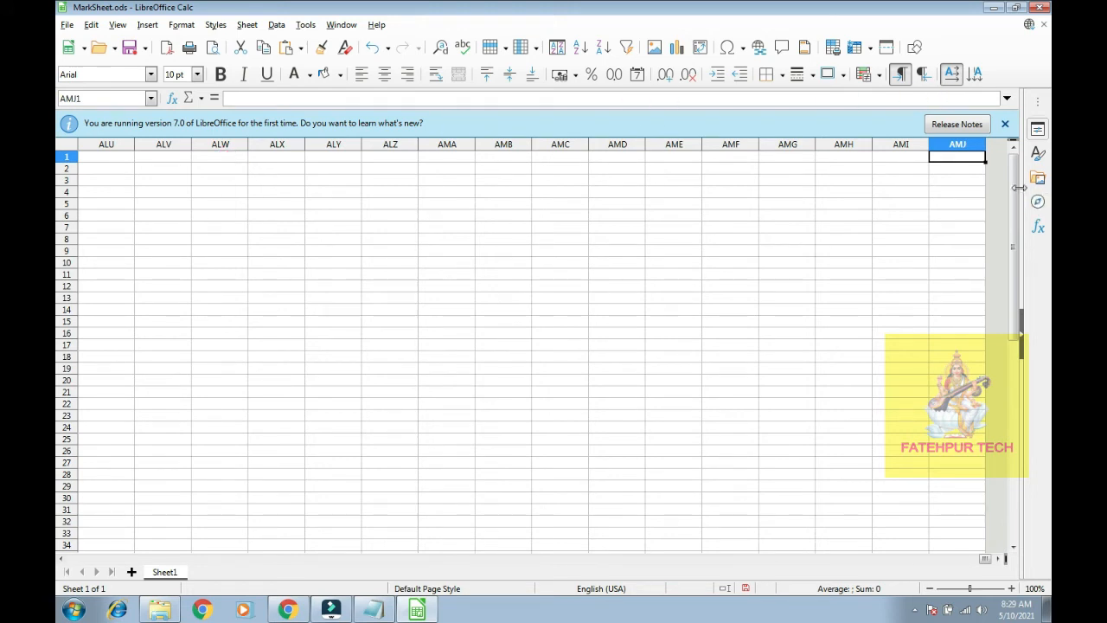
{"action": "key", "text": "ctrl+Left"}
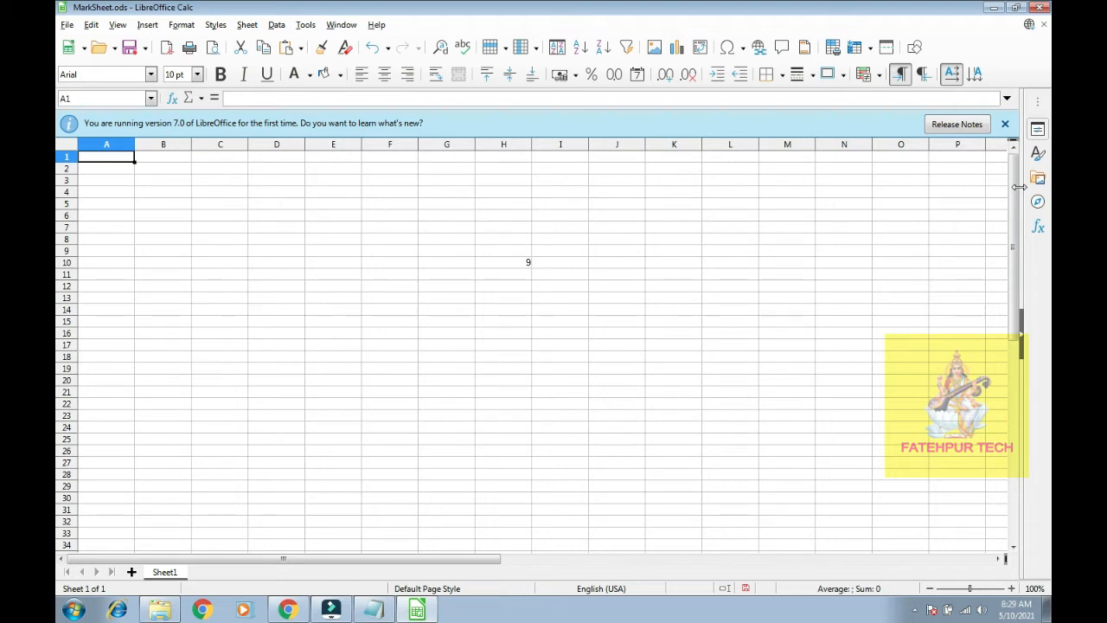
{"action": "key", "text": "ctrl+Down"}
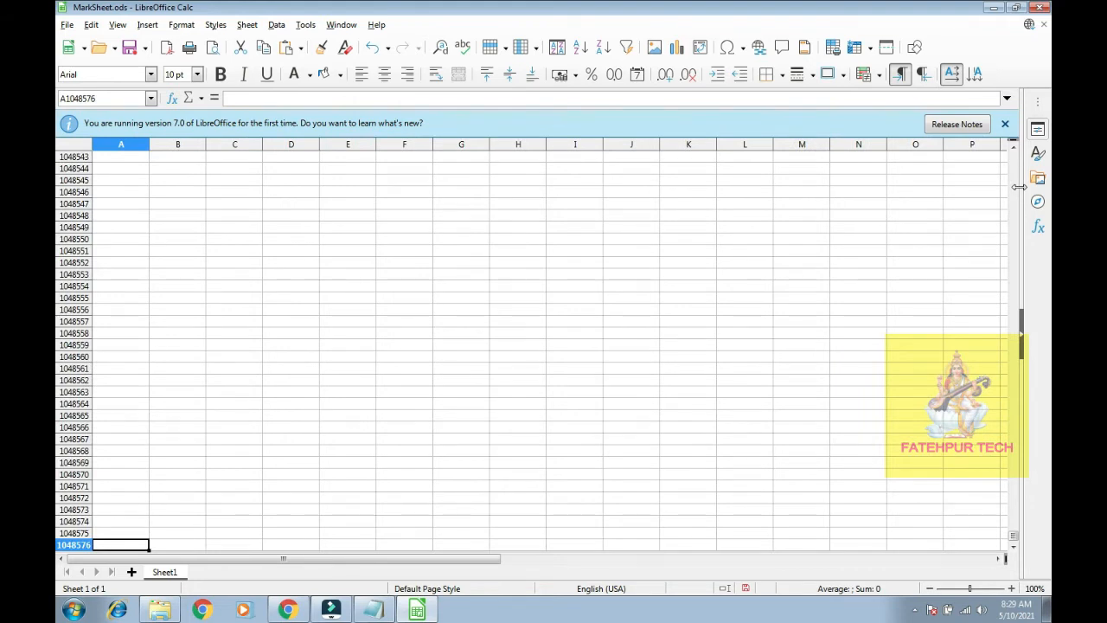
{"action": "key", "text": "ctrl+Home"}
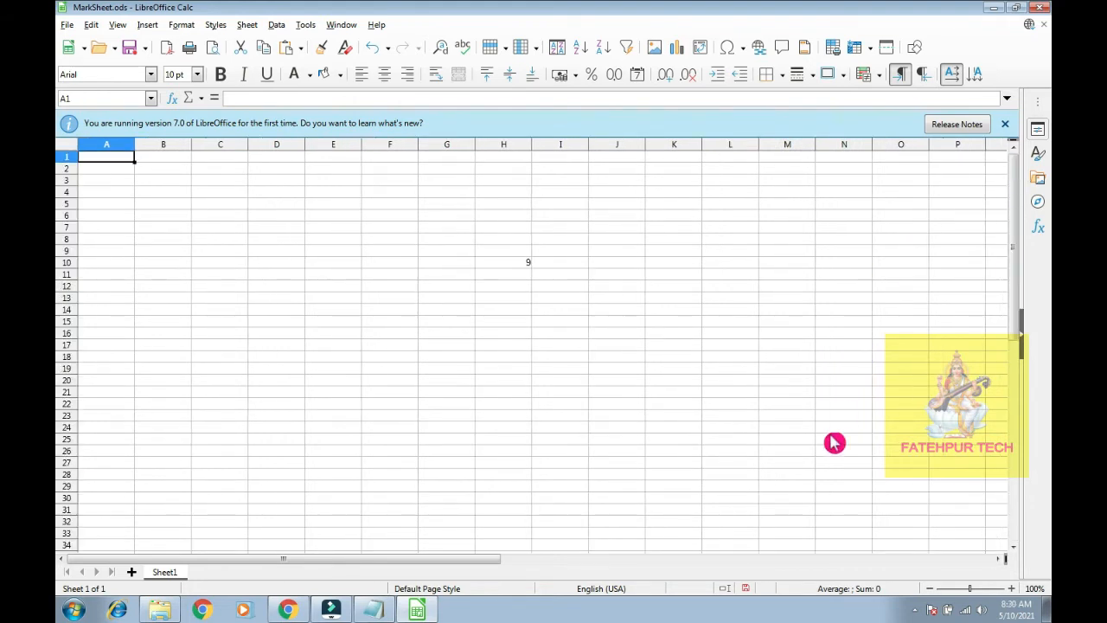
Review the worksheet limits in Notepad and the data entry topics of the syllabus PDF in Chrome, and return to Calc.
{"action": "left_click", "coordinate": [398, 610]}
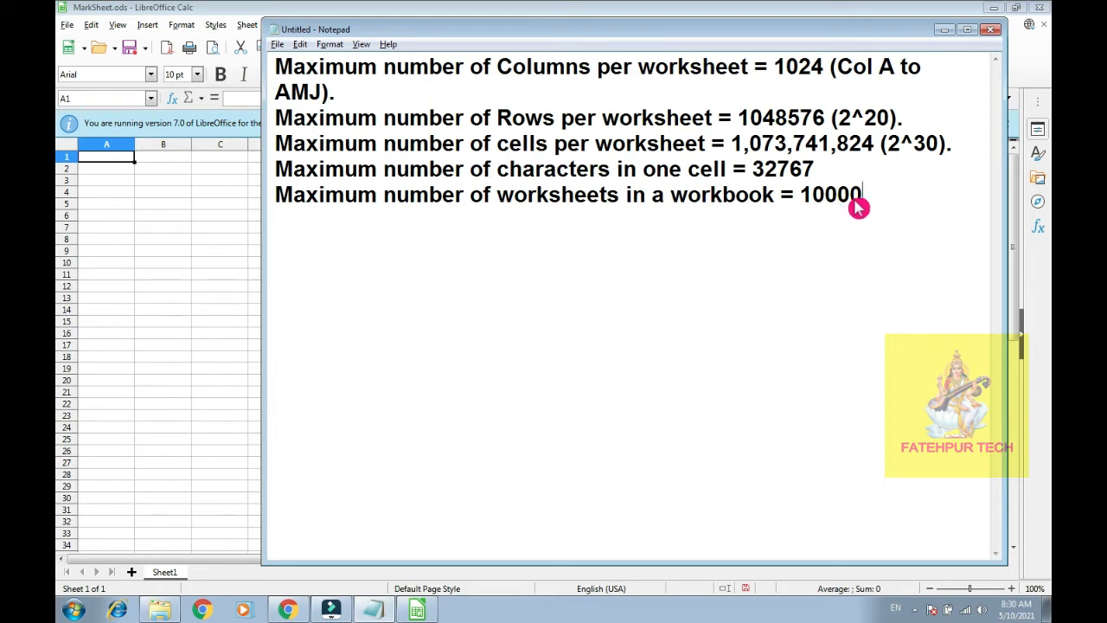
{"action": "left_click", "coordinate": [210, 243]}
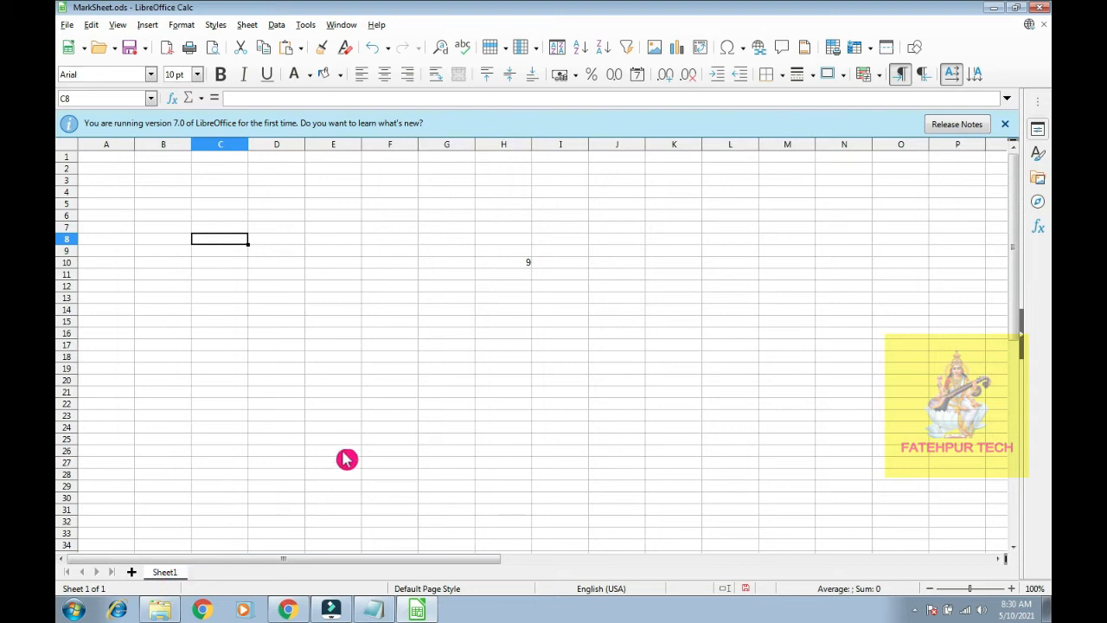
{"action": "left_click", "coordinate": [378, 610]}
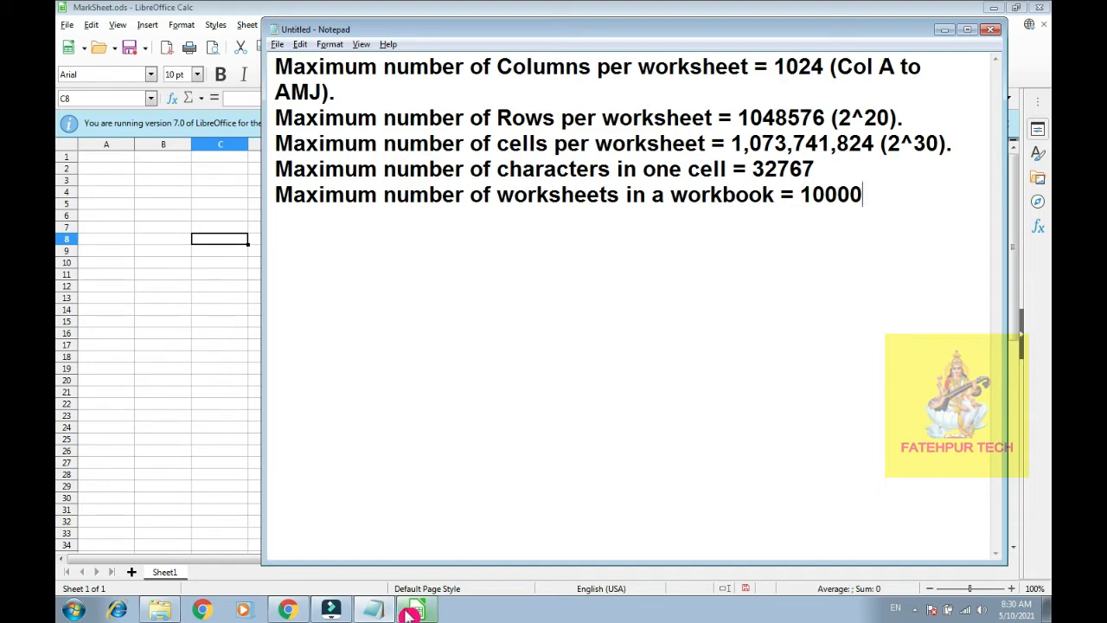
{"action": "left_click", "coordinate": [290, 612]}
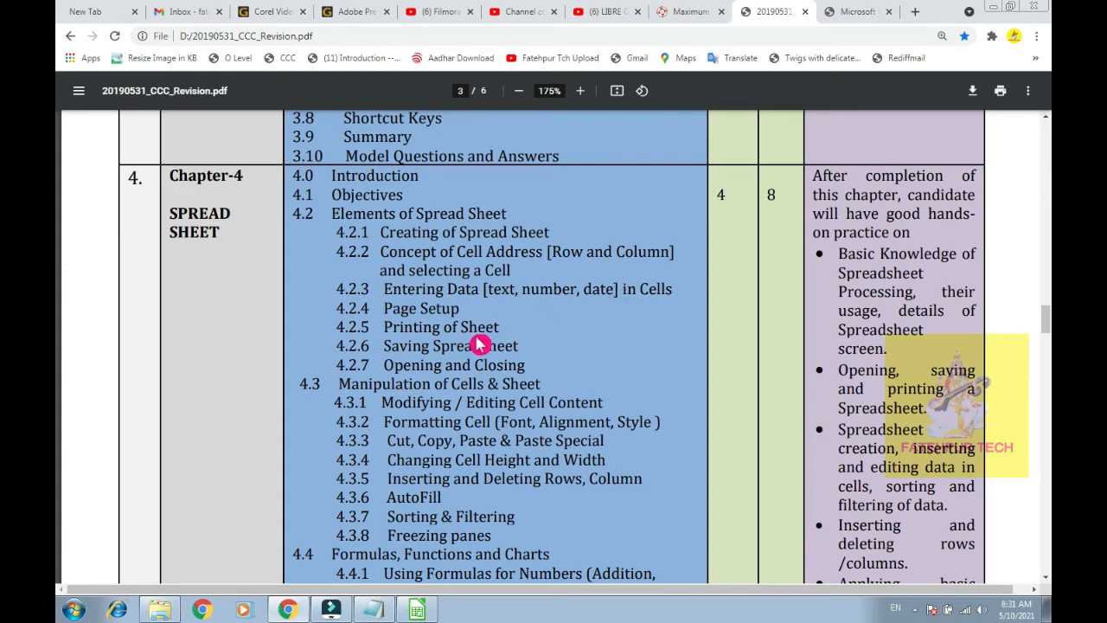
{"action": "left_click", "coordinate": [417, 610]}
Enter the column headings Name in cell C4 and Age in cell D4.
{"action": "left_click", "coordinate": [221, 194]}
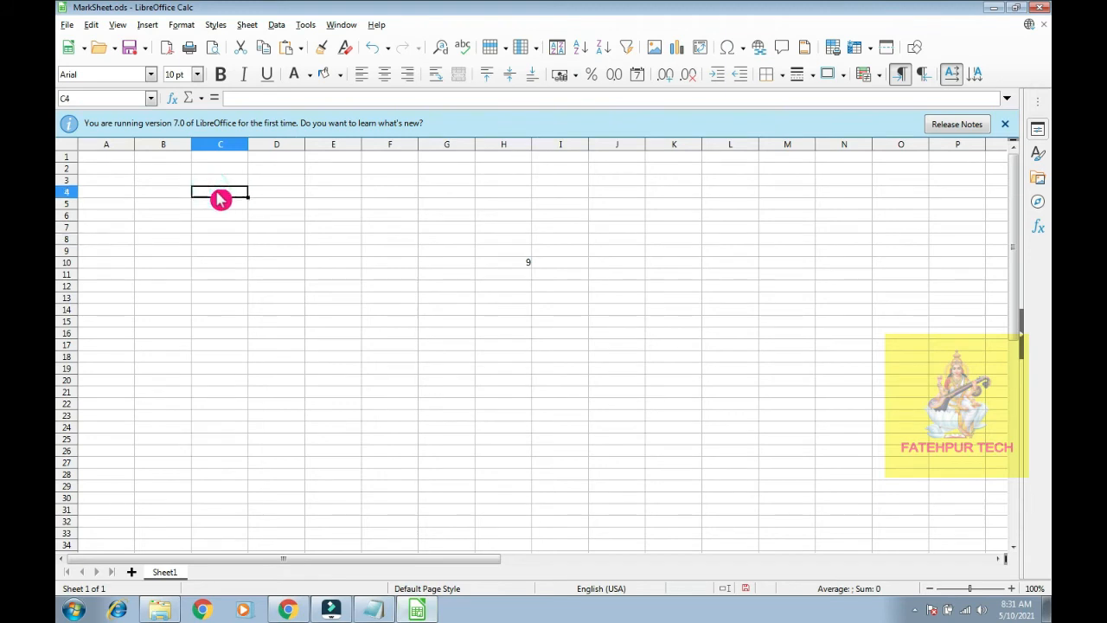
{"action": "type", "text": "Name"}
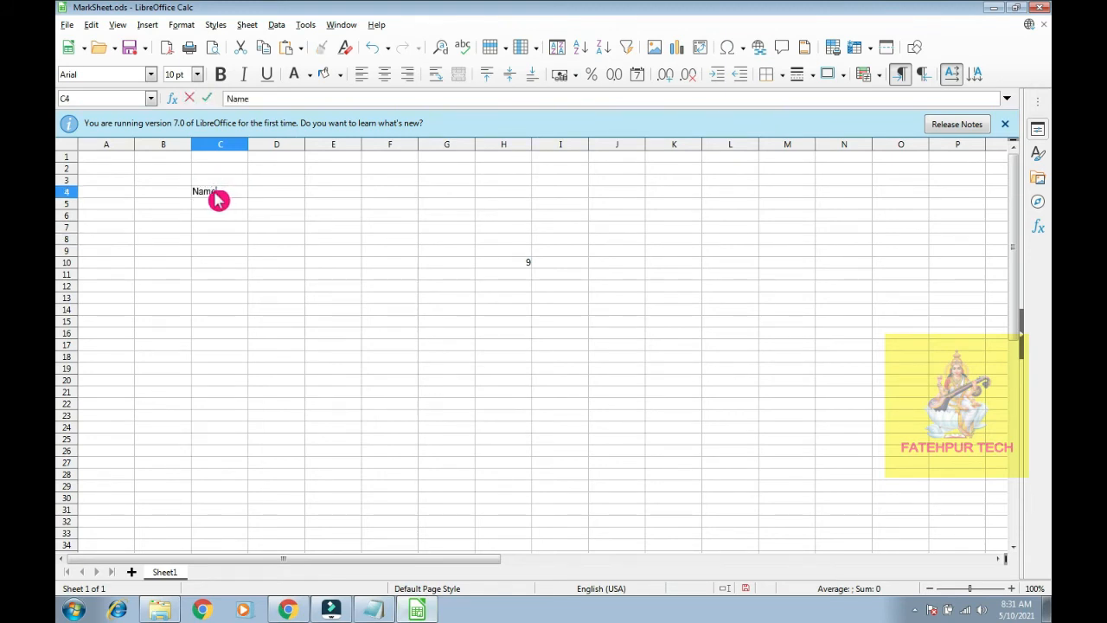
{"action": "key", "text": "Tab"}
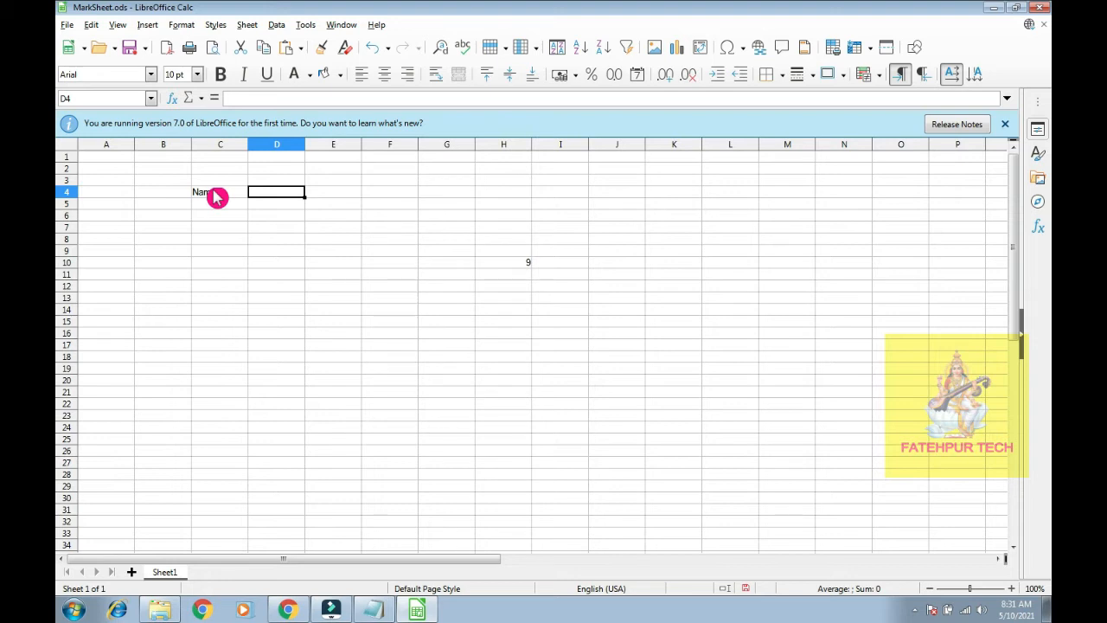
{"action": "type", "text": "Age"}
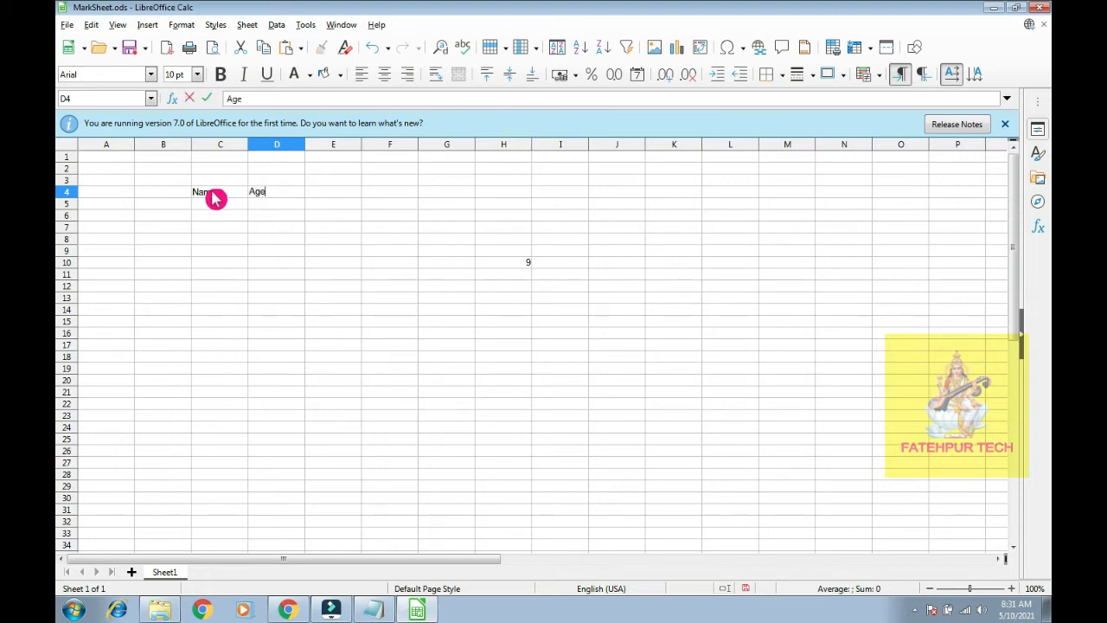
{"action": "key", "text": "Tab"}
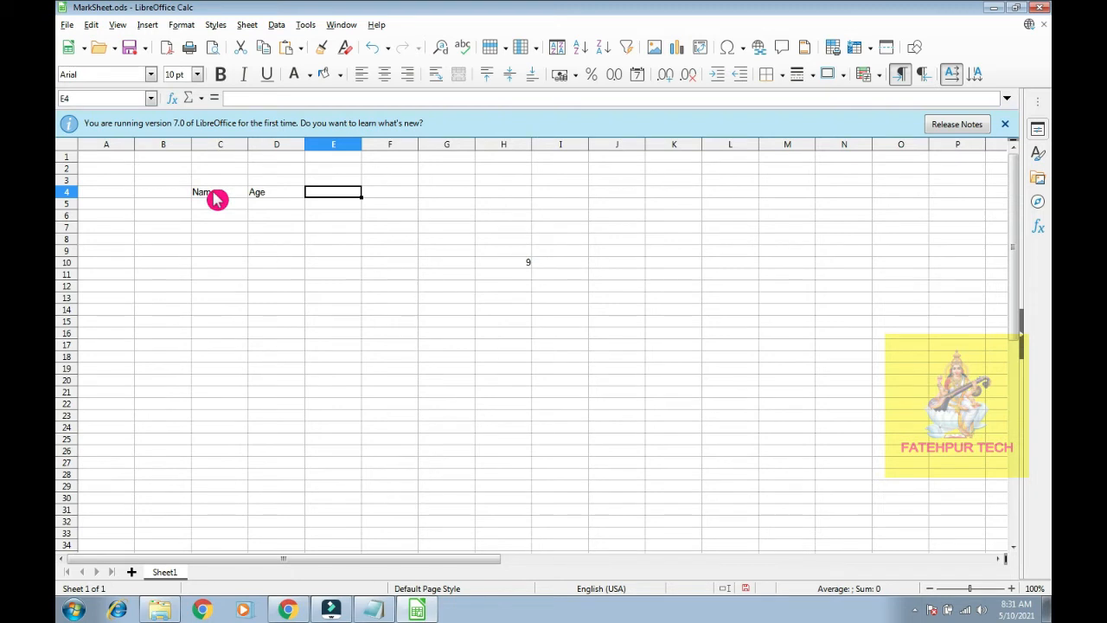
{"action": "type", "text": "Jo"}
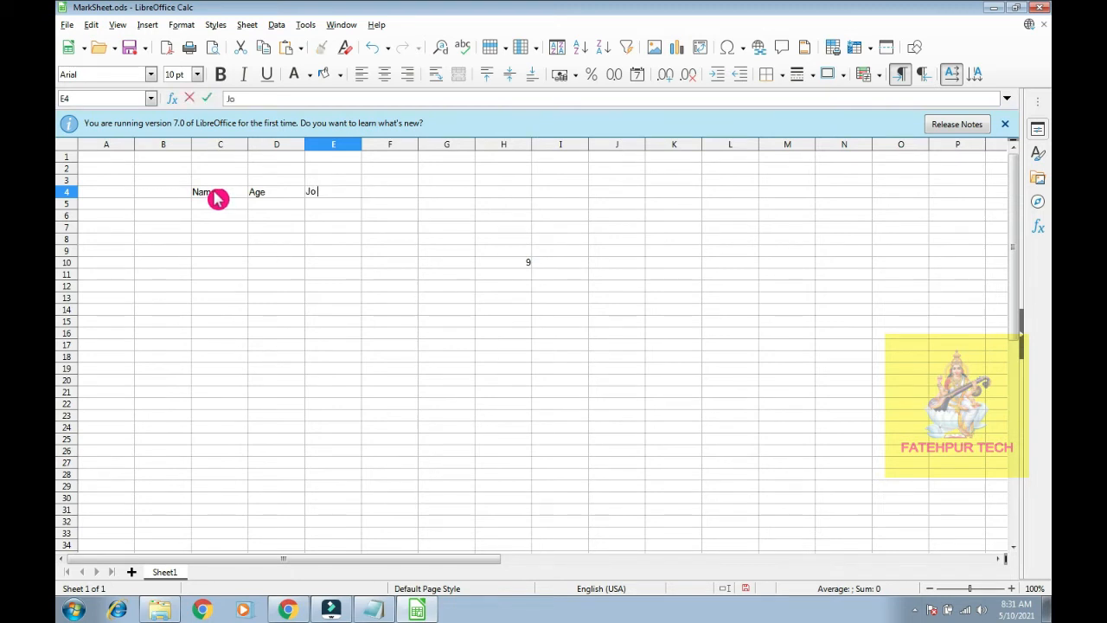
{"action": "type", "text": "ining"}
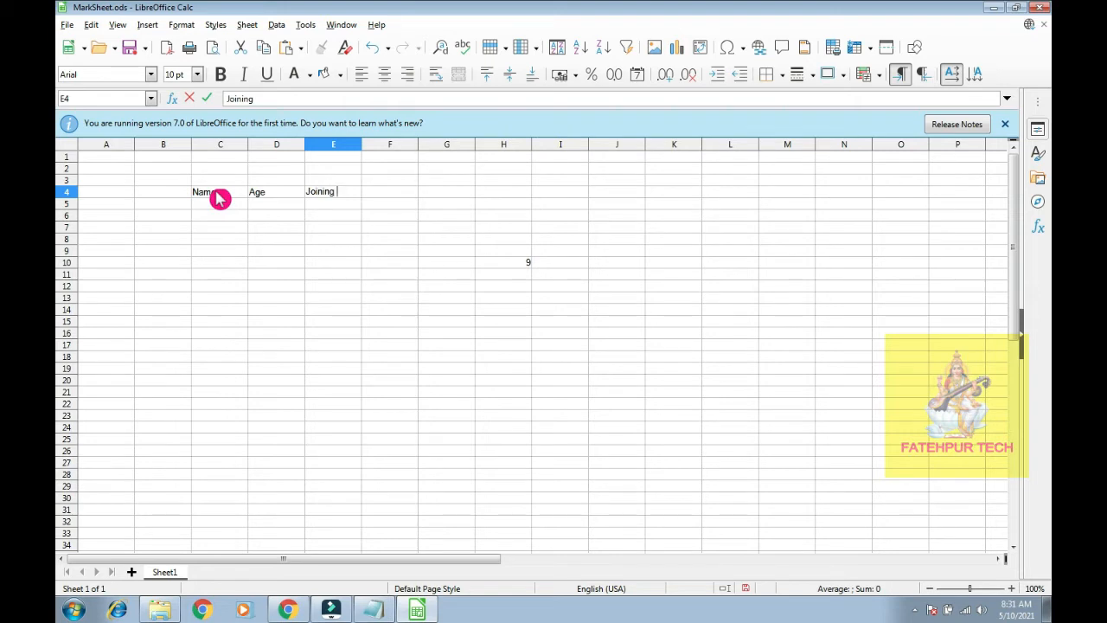
{"action": "key", "text": "BackSpace"}
{"action": "key", "text": "BackSpace"}
{"action": "key", "text": "BackSpace"}
{"action": "key", "text": "BackSpace"}
{"action": "key", "text": "BackSpace"}
{"action": "key", "text": "BackSpace"}
{"action": "key", "text": "BackSpace"}
{"action": "key", "text": "BackSpace"}
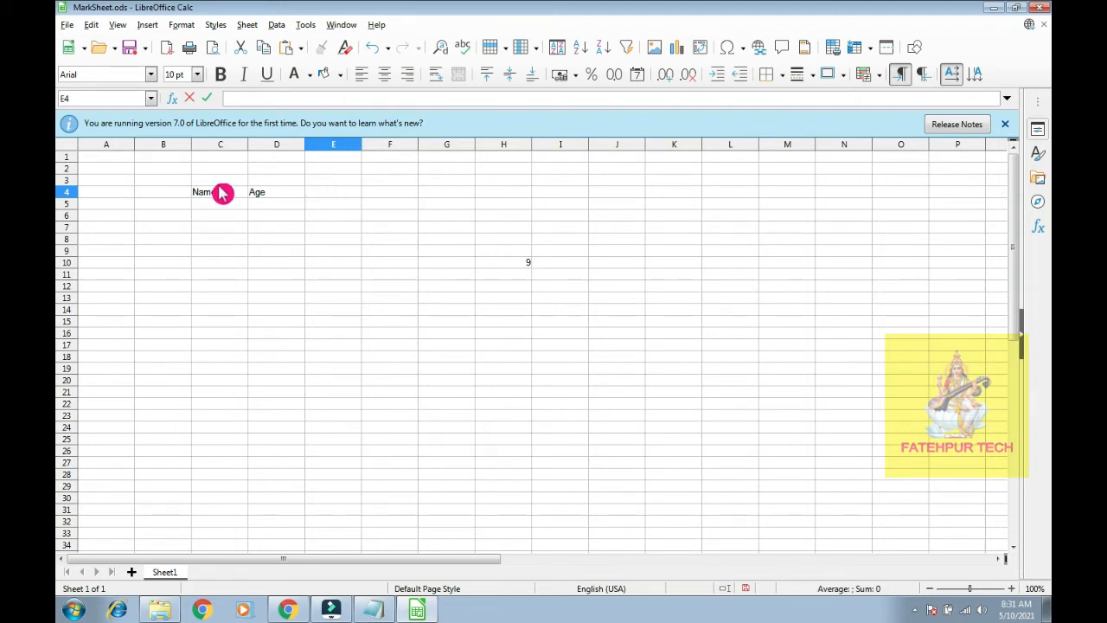
Enter the heading "Addmission Date" in cell E4.
{"action": "type", "text": "Addimission"}
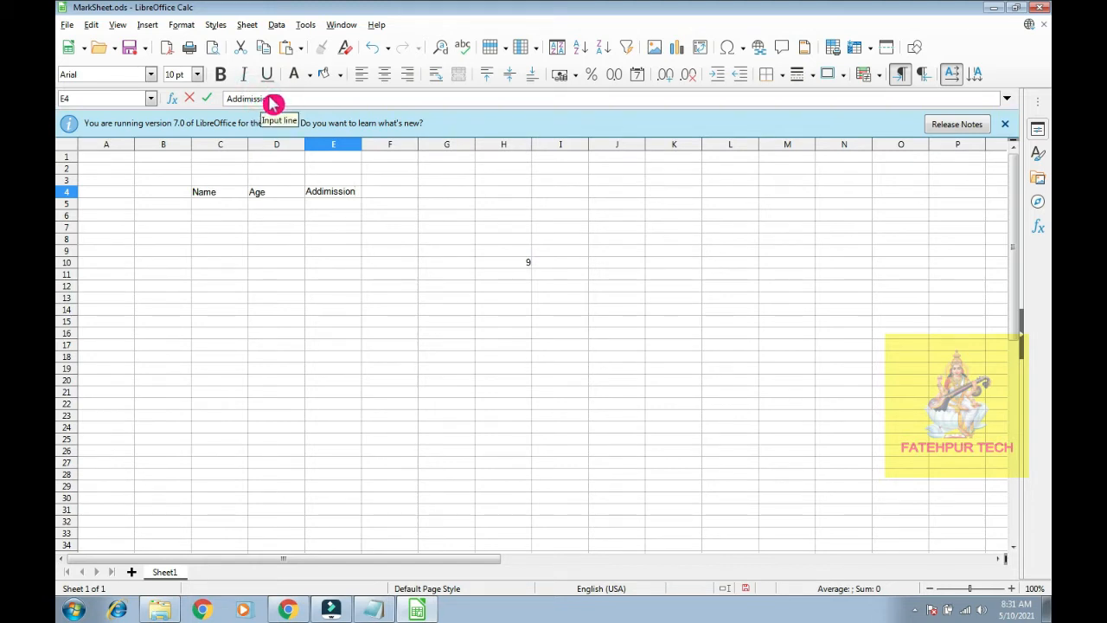
{"action": "key", "text": "BackSpace"}
{"action": "left_click", "coordinate": [275, 100]}
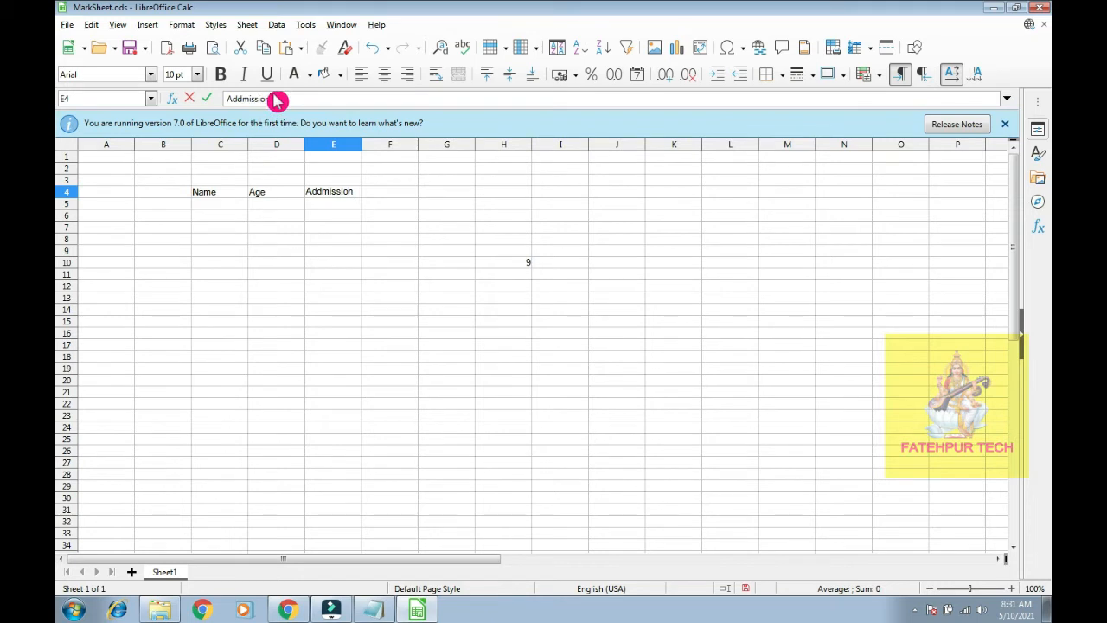
{"action": "type", "text": "Date"}
{"action": "key", "text": "Return"}
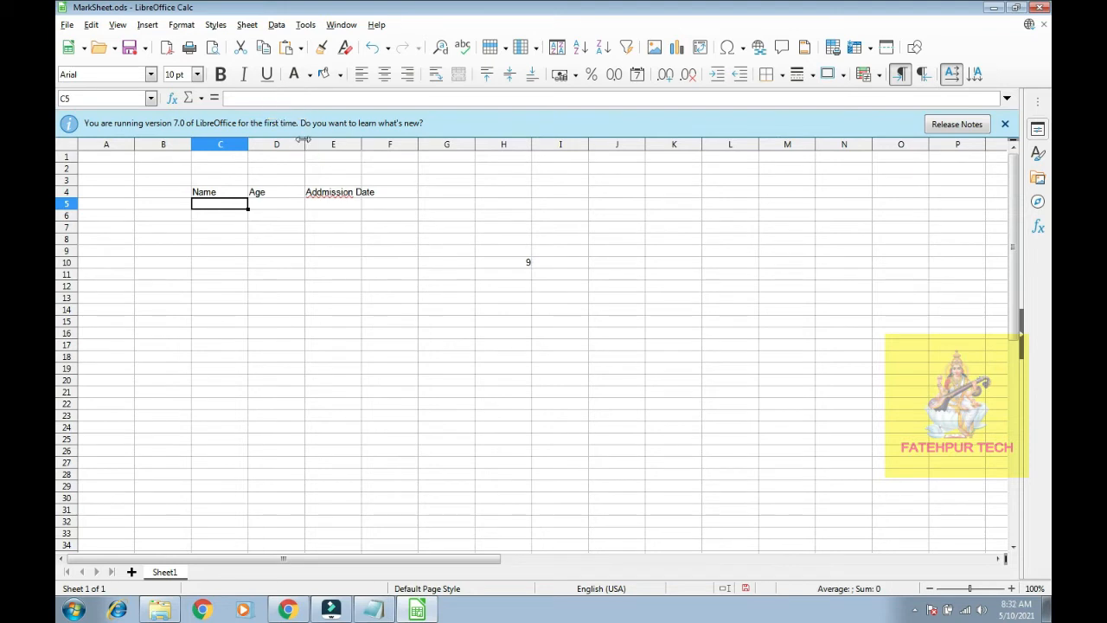
Undo a trial widening of column D, and widen column E so that its heading fits inside the column.
{"action": "left_click_drag", "start_coordinate": [304, 138], "coordinate": [358, 138]}
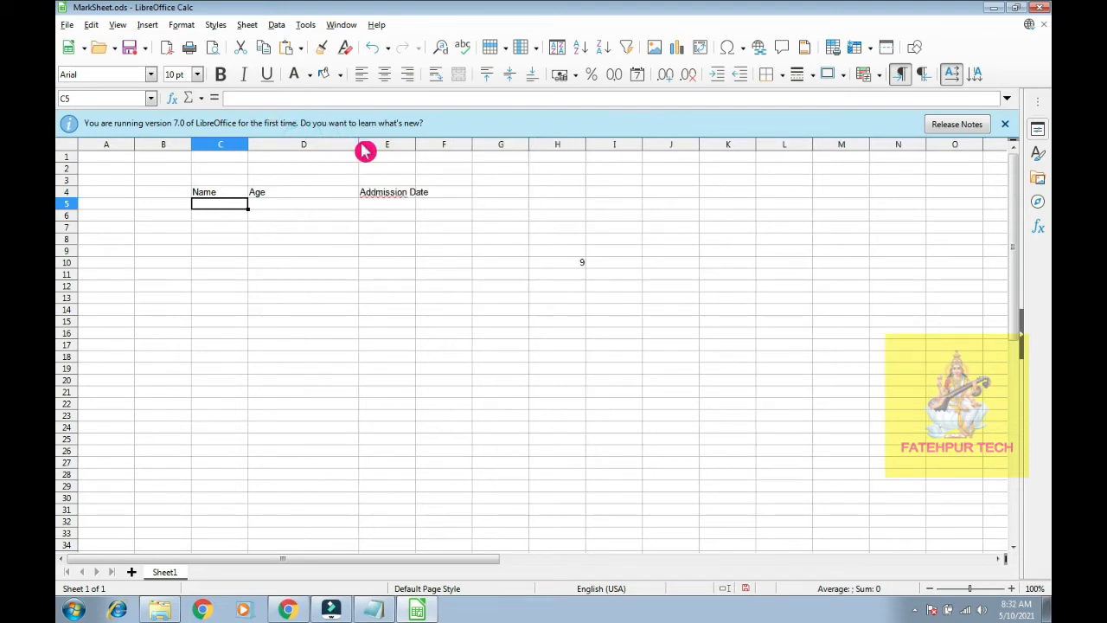
{"action": "key", "text": "ctrl+z"}
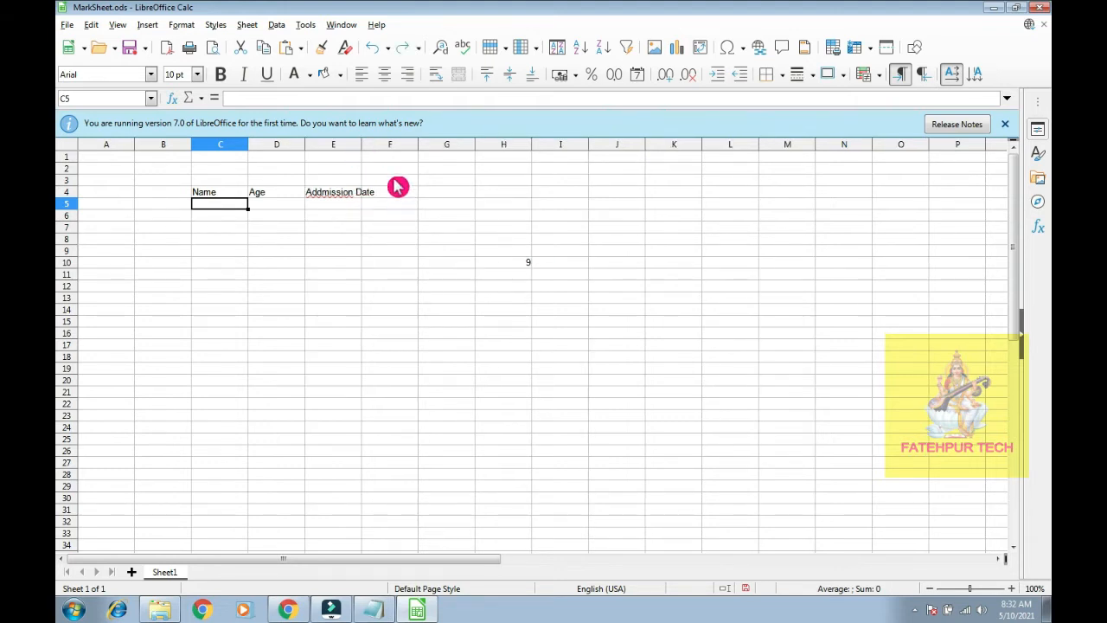
{"action": "left_click_drag", "start_coordinate": [361, 145], "coordinate": [393, 144]}
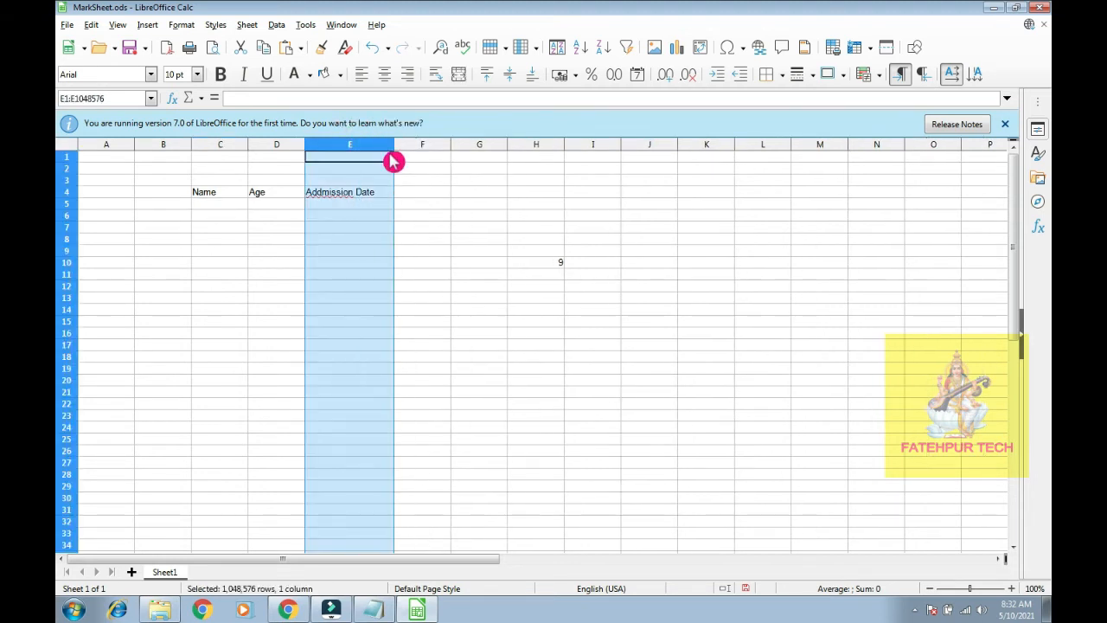
{"action": "left_click", "coordinate": [385, 227]}
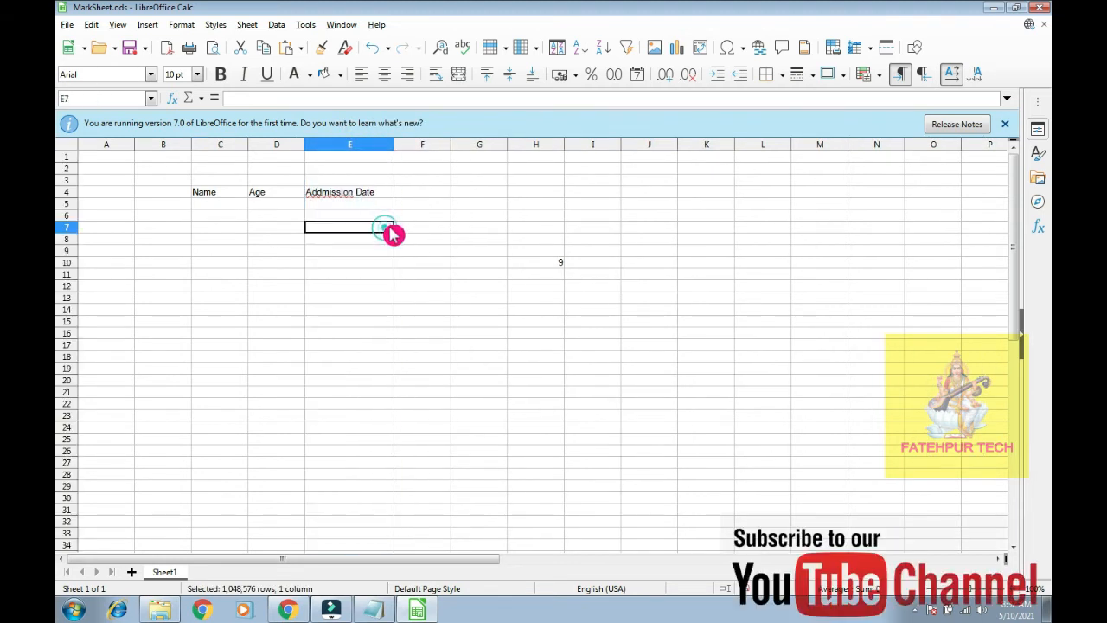
Correct the misspelled word in the E4 heading with the spelling suggestion "Admission".
{"action": "double_click", "coordinate": [334, 198]}
{"action": "right_click", "coordinate": [334, 197]}
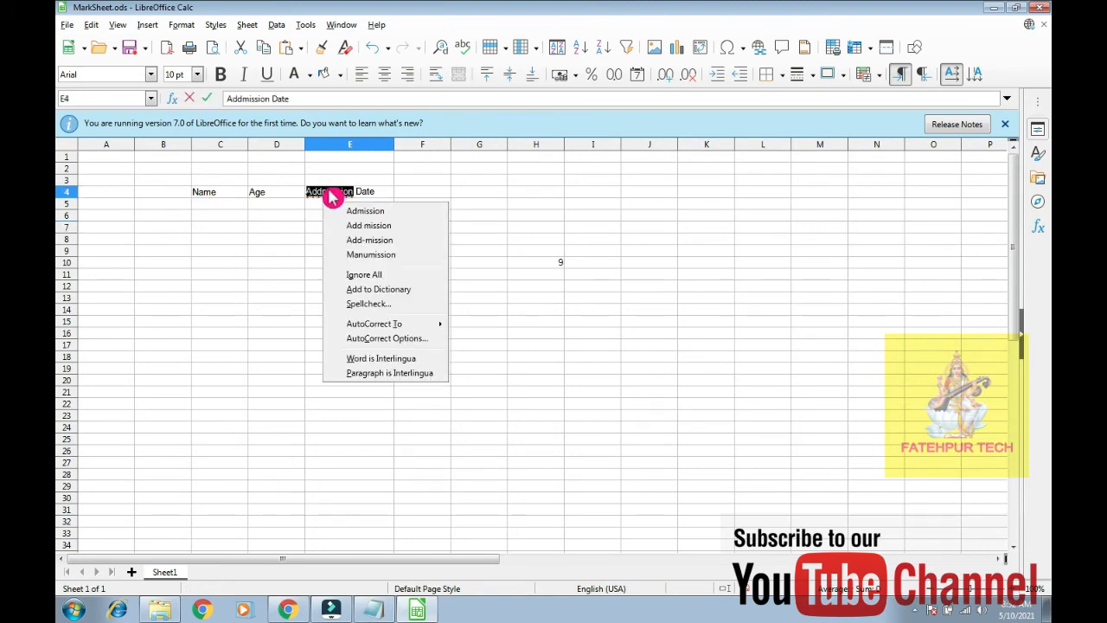
{"action": "left_click", "coordinate": [385, 212]}
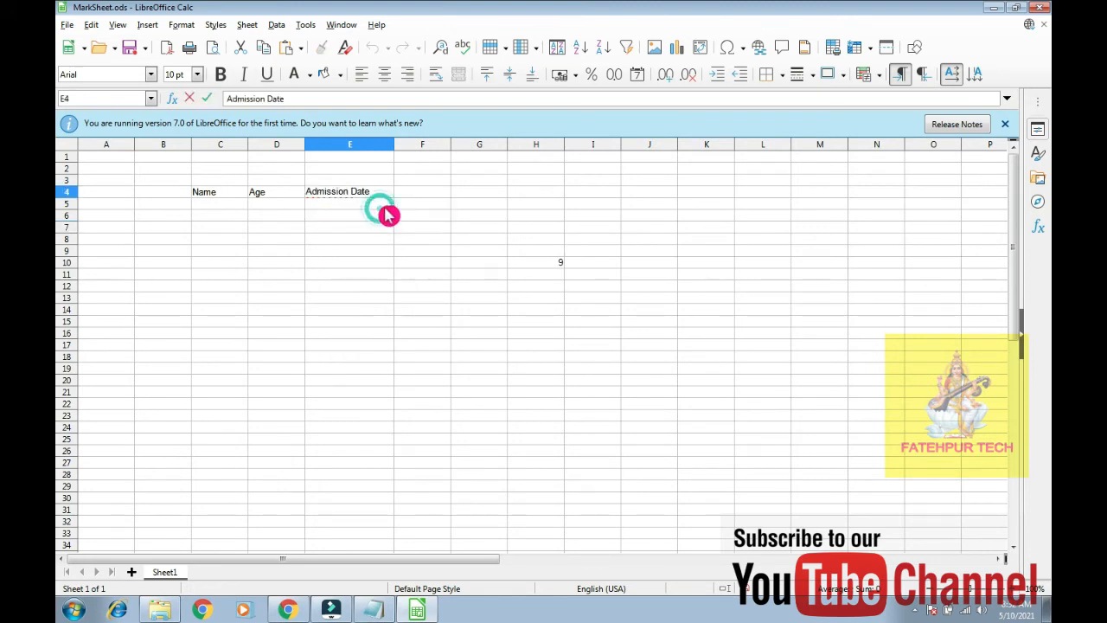
Enter the first student's name in cell C5 and the age 12 in cell D5.
{"action": "left_click", "coordinate": [229, 206]}
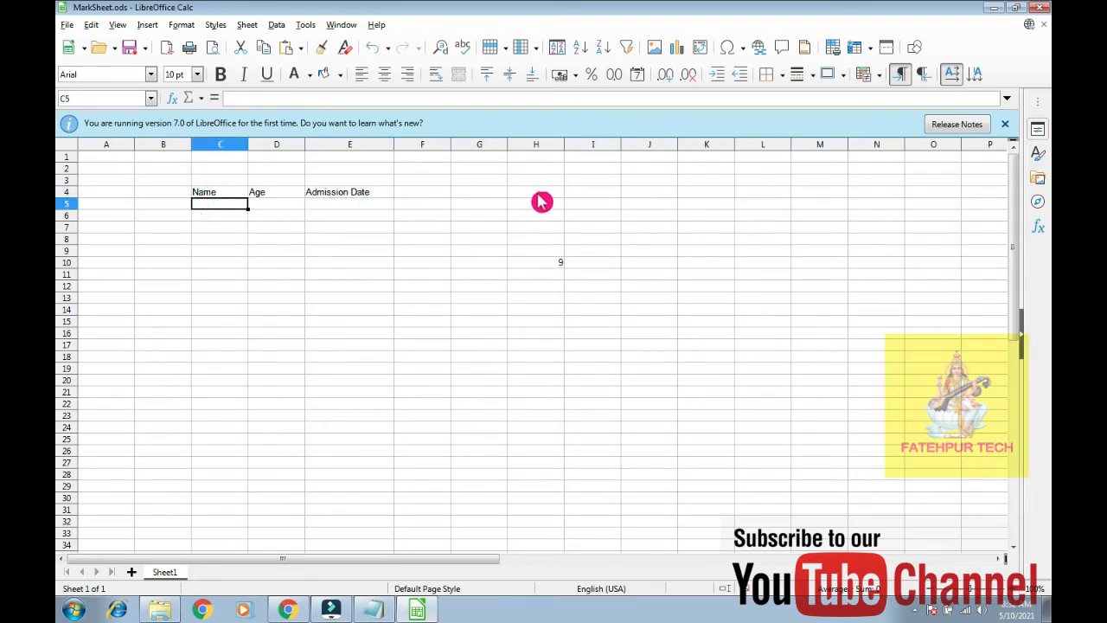
{"action": "type", "text": "Arvind"}
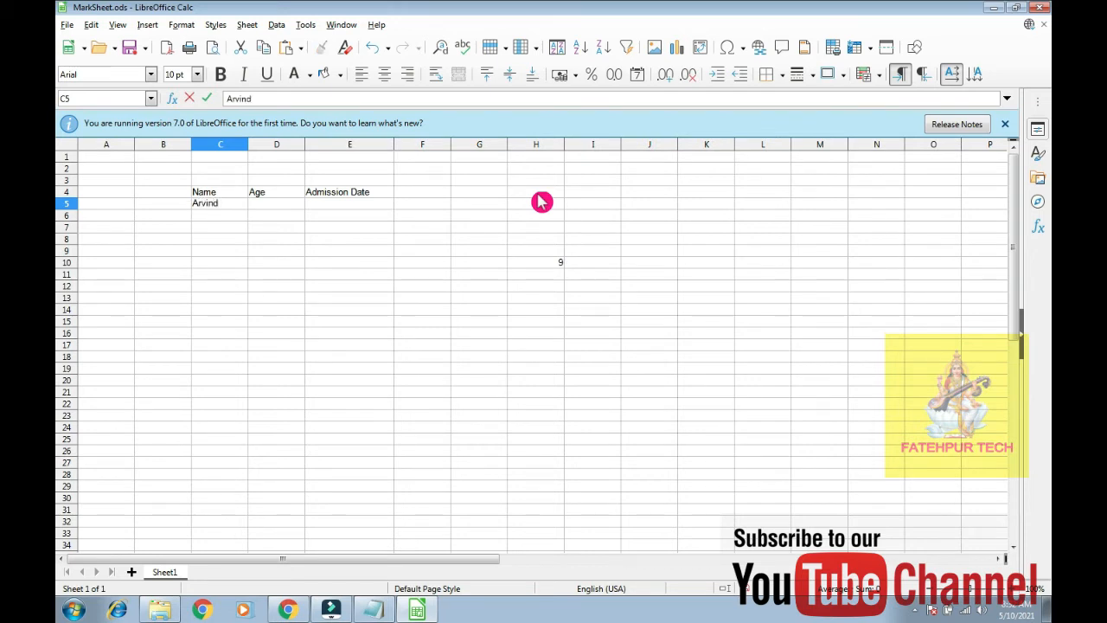
{"action": "key", "text": "Return"}
{"action": "key", "text": "Up"}
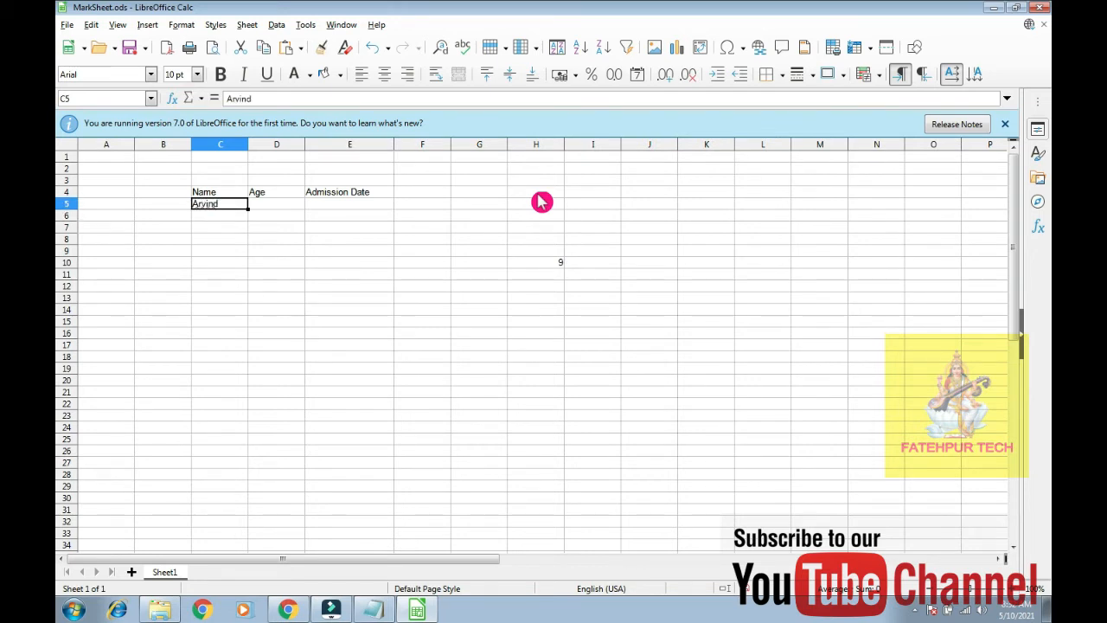
{"action": "key", "text": "Right"}
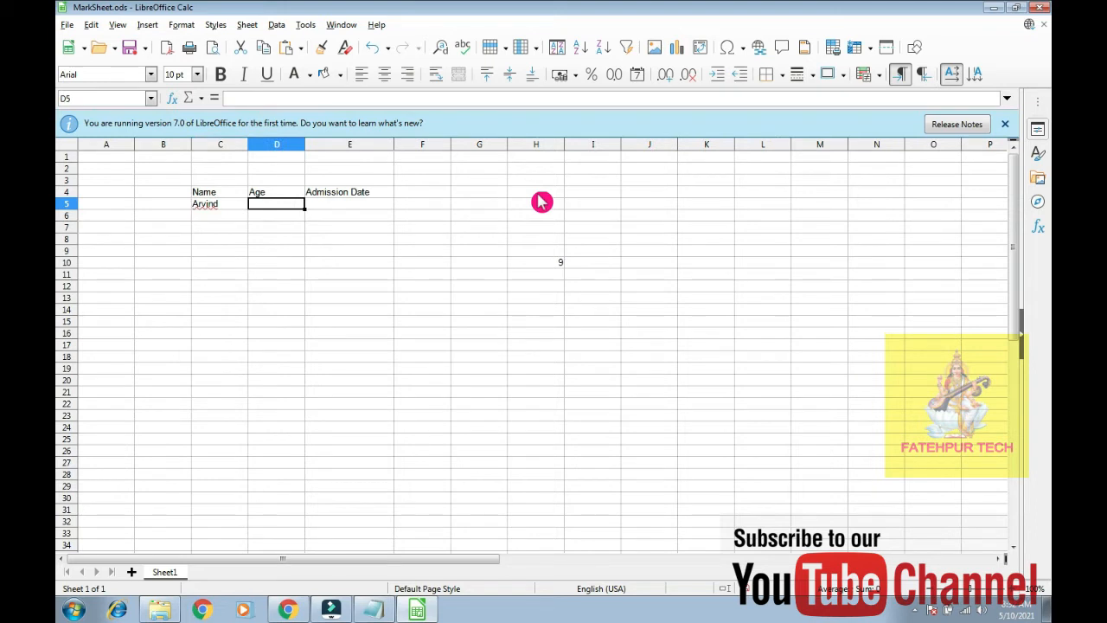
{"action": "type", "text": "12"}
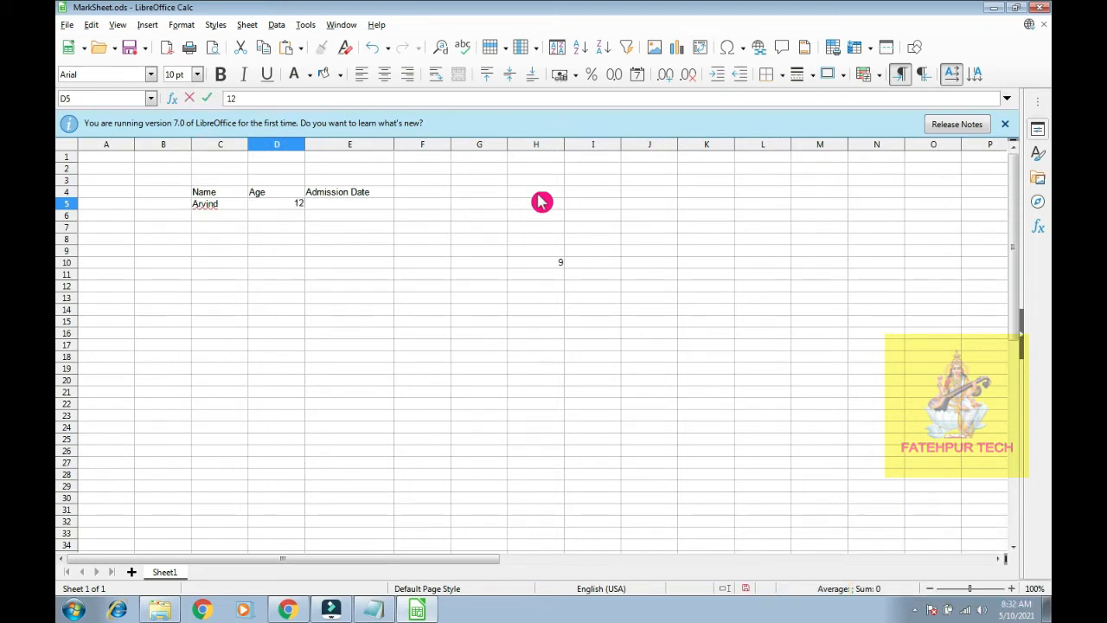
{"action": "key", "text": "Tab"}
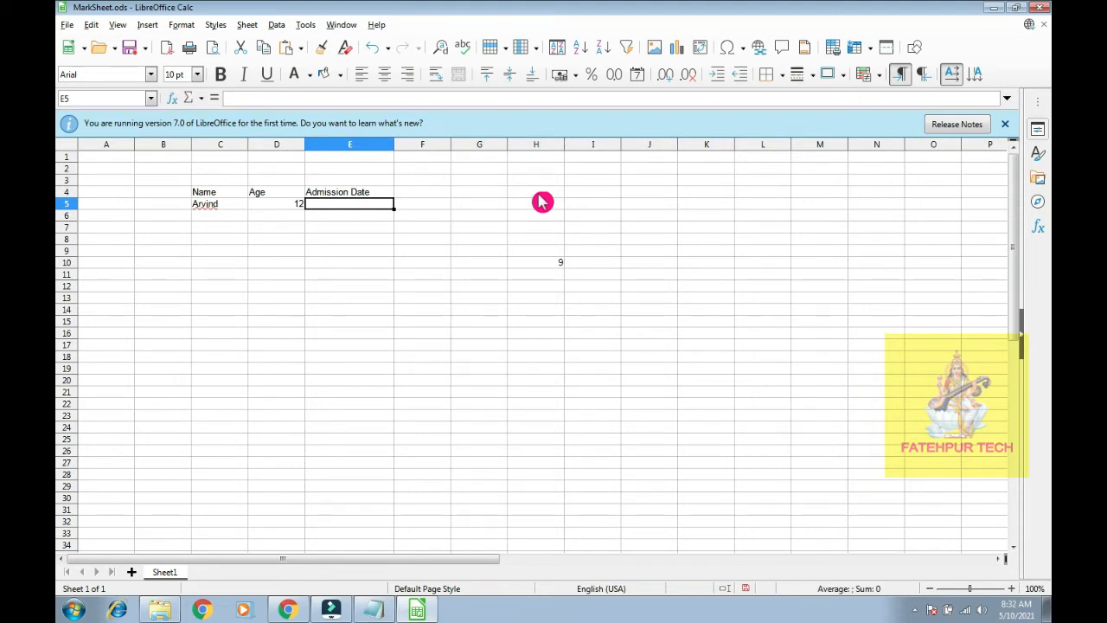
Enter the first student's admission date as 11-jul-2020 in cell E5.
{"action": "type", "text": "11"}
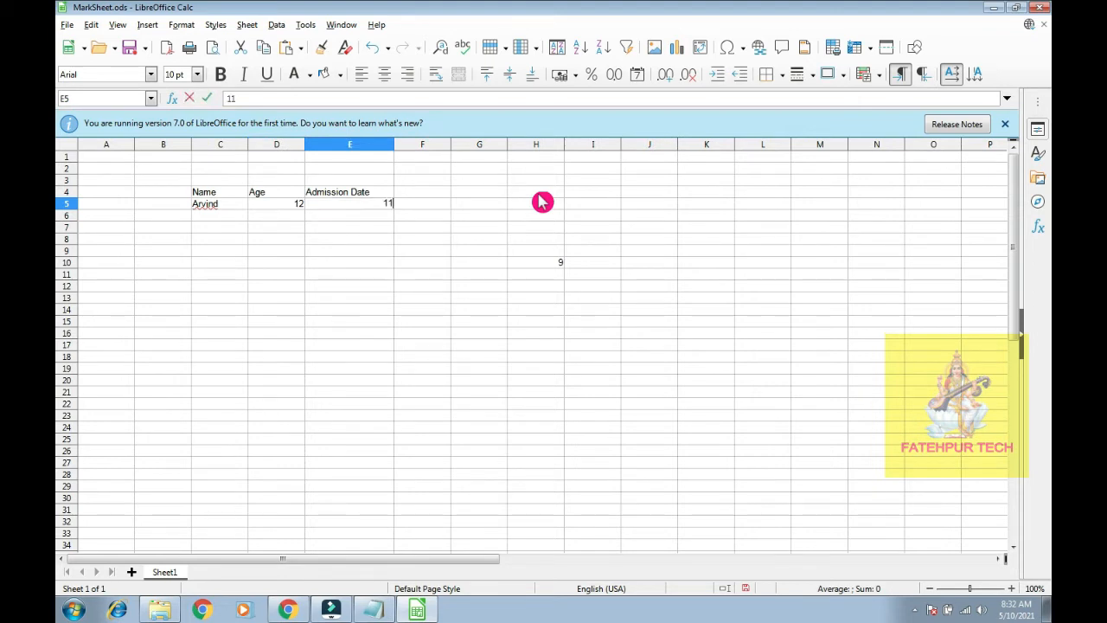
{"action": "type", "text": "-jul-2020"}
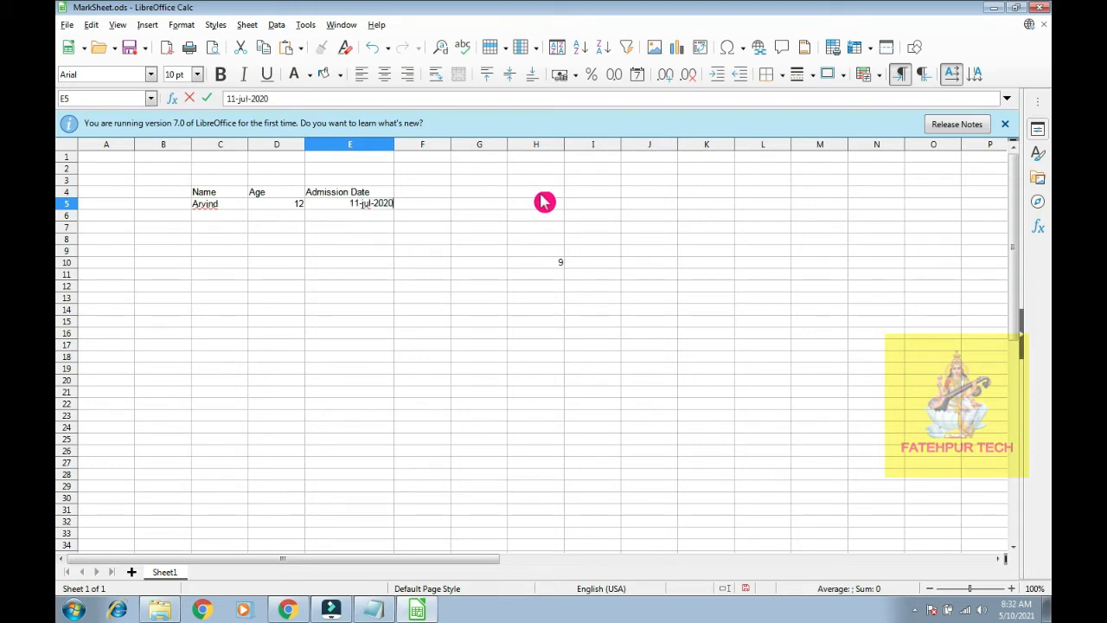
{"action": "key", "text": "Return"}
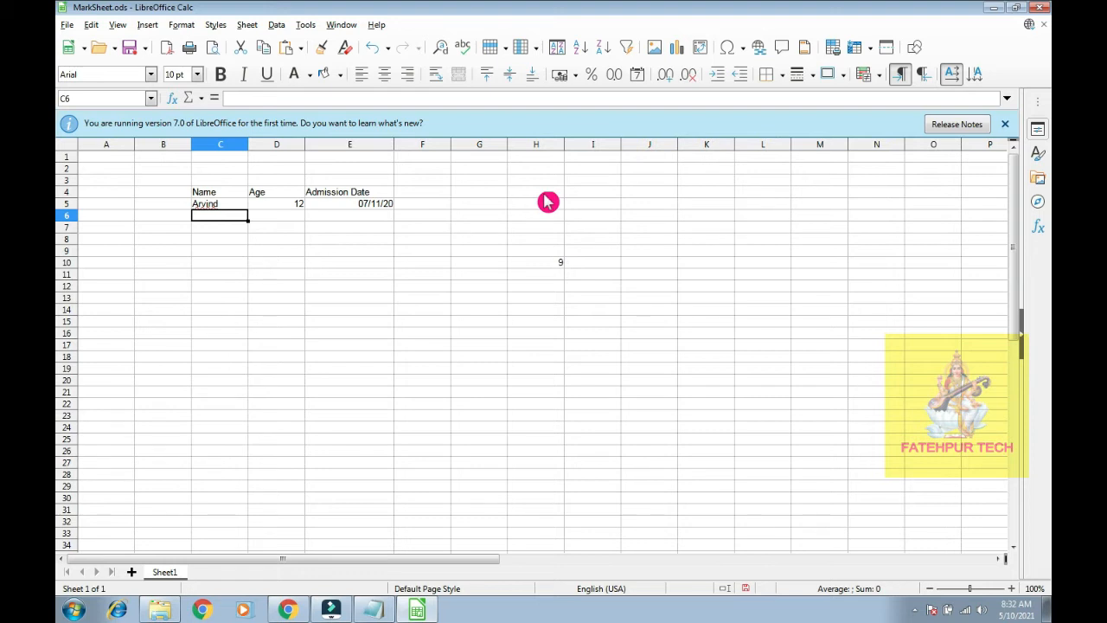
Fill row 6 with the second student's name, the age 56 and the admission date 14-dec-2020.
{"action": "type", "text": "Rajesh"}
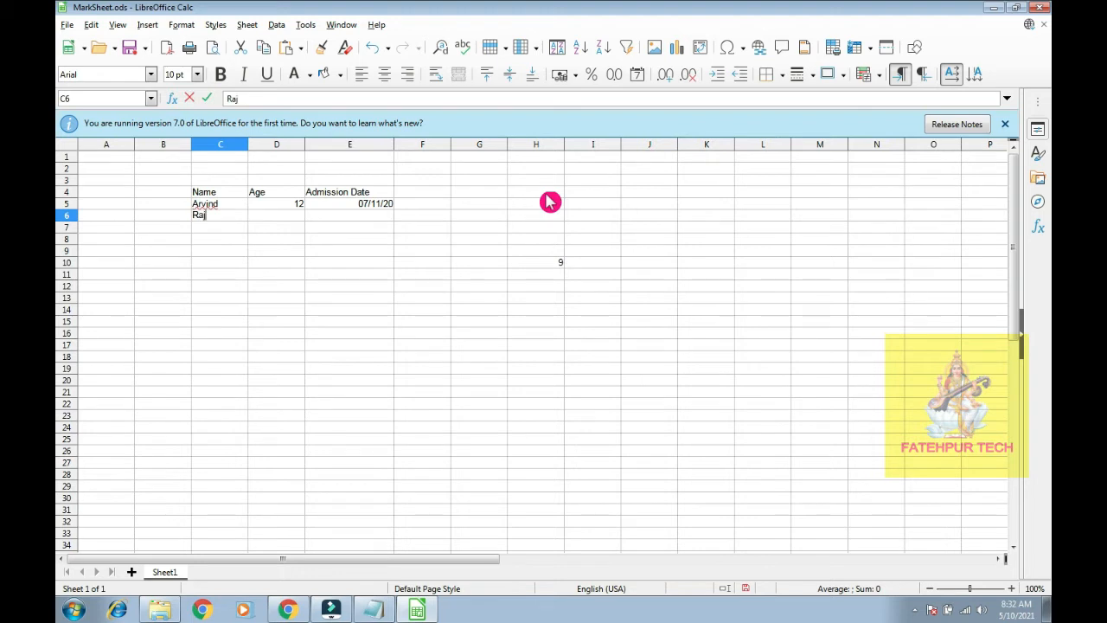
{"action": "key", "text": "Tab"}
{"action": "type", "text": "56"}
{"action": "key", "text": "Tab"}
{"action": "type", "text": "14"}
{"action": "type", "text": "-d"}
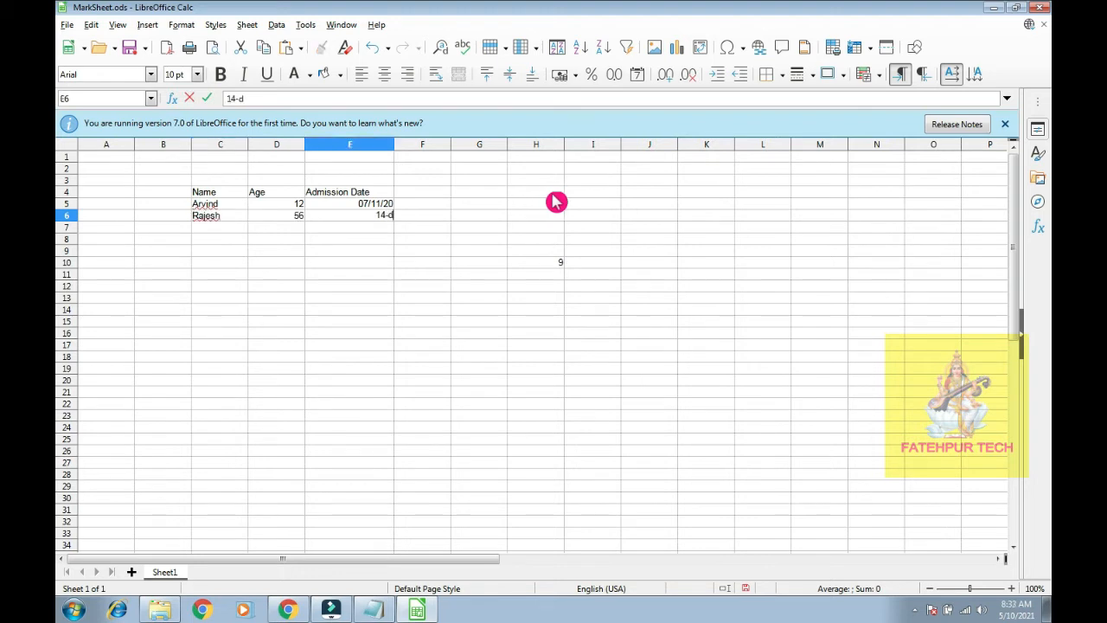
{"action": "type", "text": "ec-2020"}
{"action": "key", "text": "Return"}
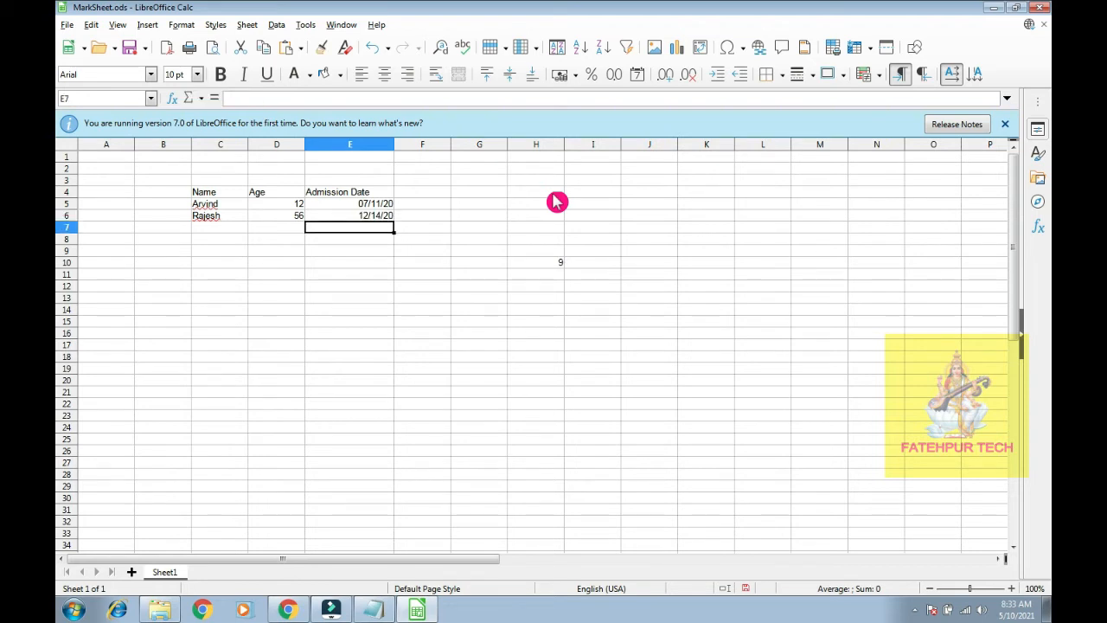
Fill row 7 with the third student's name, the age 45 and the admission date 03/02/21.
{"action": "key", "text": "Left"}
{"action": "key", "text": "Left"}
{"action": "key", "text": "Left"}
{"action": "key", "text": "Right"}
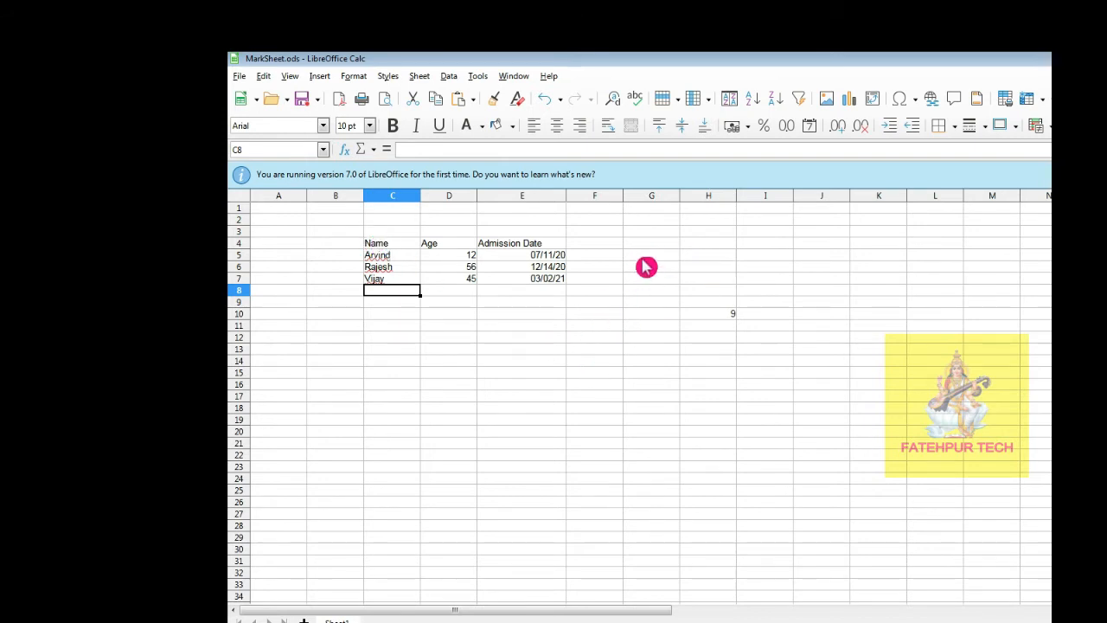
Enter the number 2 in cell D11 and the heading "Value 1" above it in D10.
{"action": "left_click", "coordinate": [437, 331]}
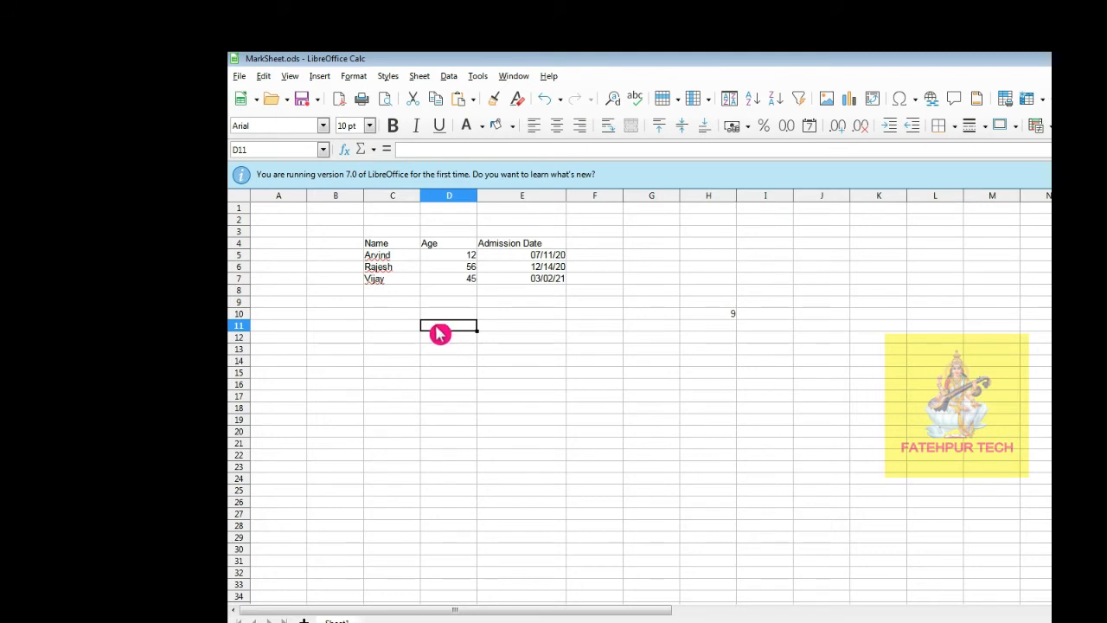
{"action": "type", "text": "2"}
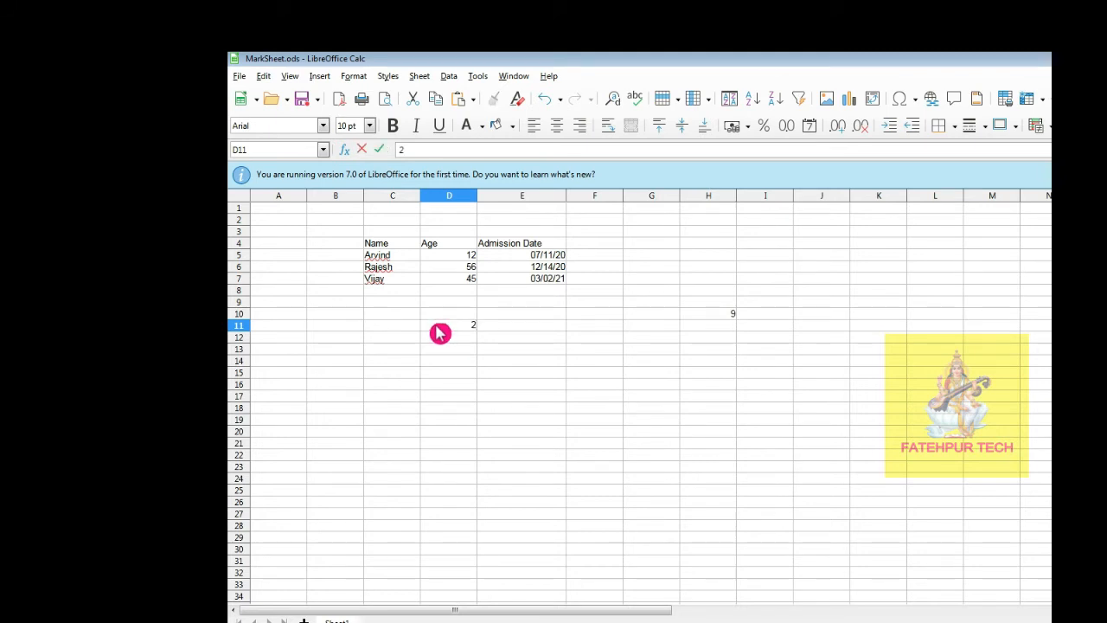
{"action": "key", "text": "Tab"}
{"action": "key", "text": "Up"}
{"action": "key", "text": "Left"}
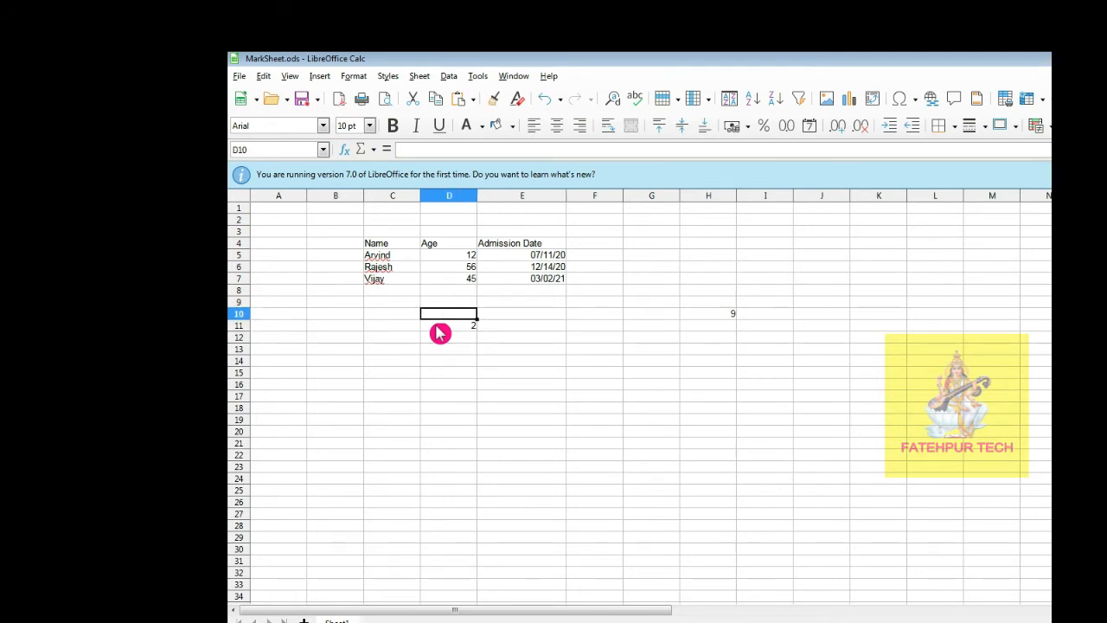
{"action": "type", "text": "Va"}
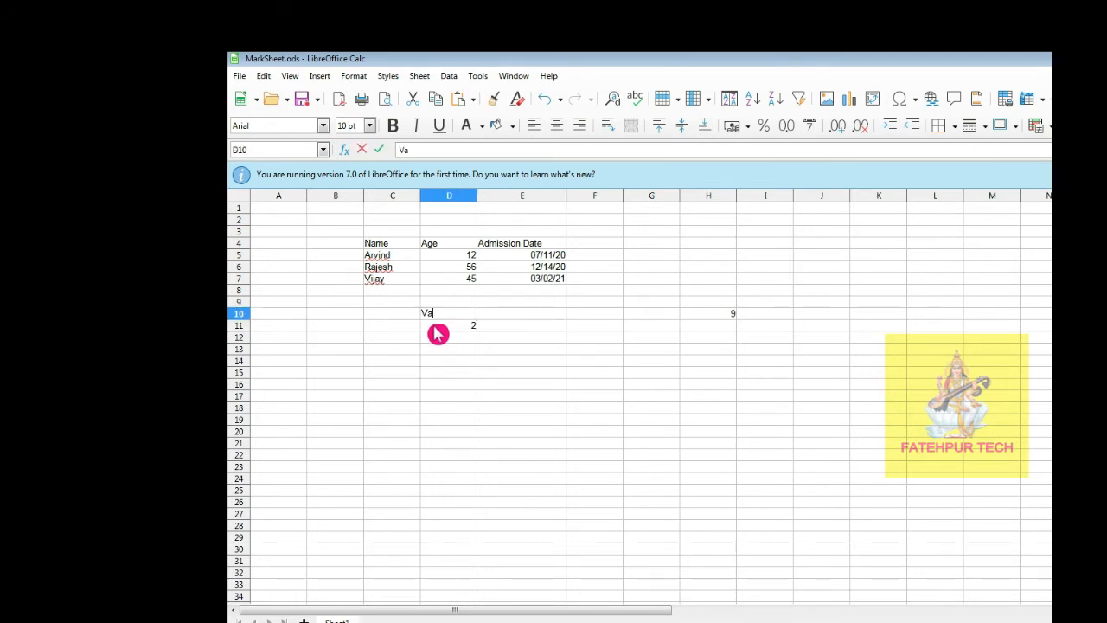
{"action": "type", "text": "lue 1"}
{"action": "key", "text": "Tab"}
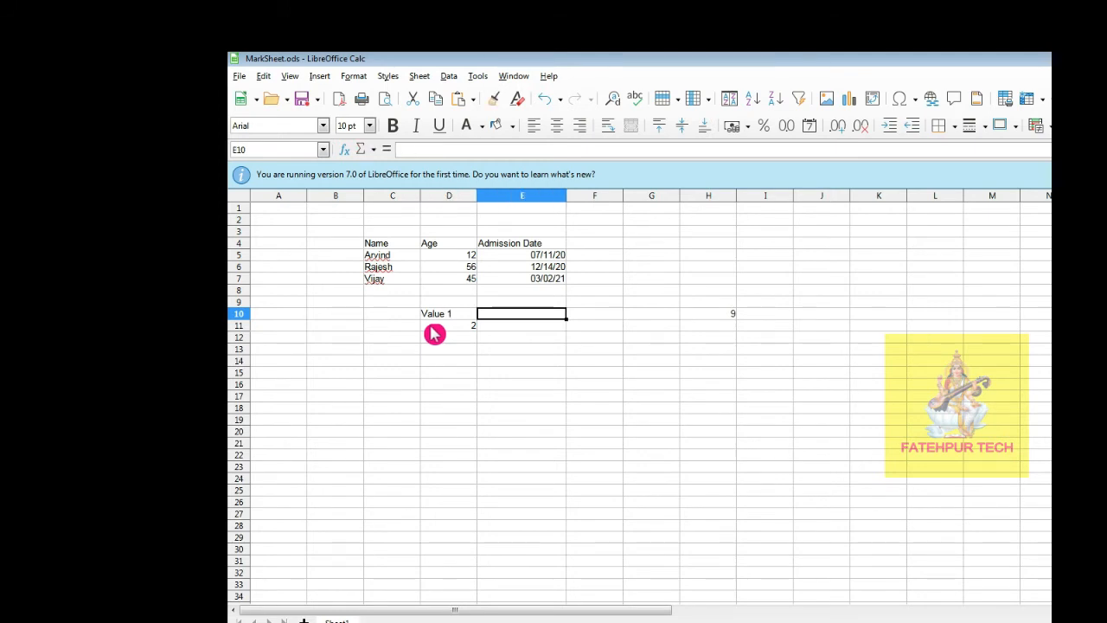
Enter the heading "Value 2" in cell E10 and the number 6 below it in E11.
{"action": "type", "text": "Val"}
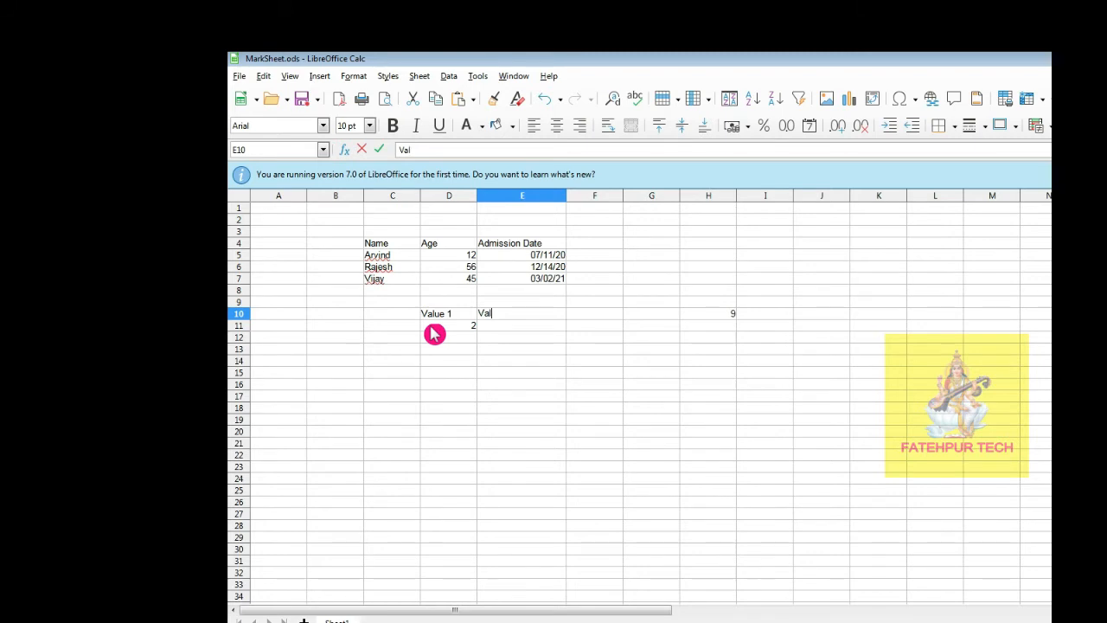
{"action": "type", "text": "e 2"}
{"action": "left_click", "coordinate": [434, 334]}
{"action": "key", "text": "Tab"}
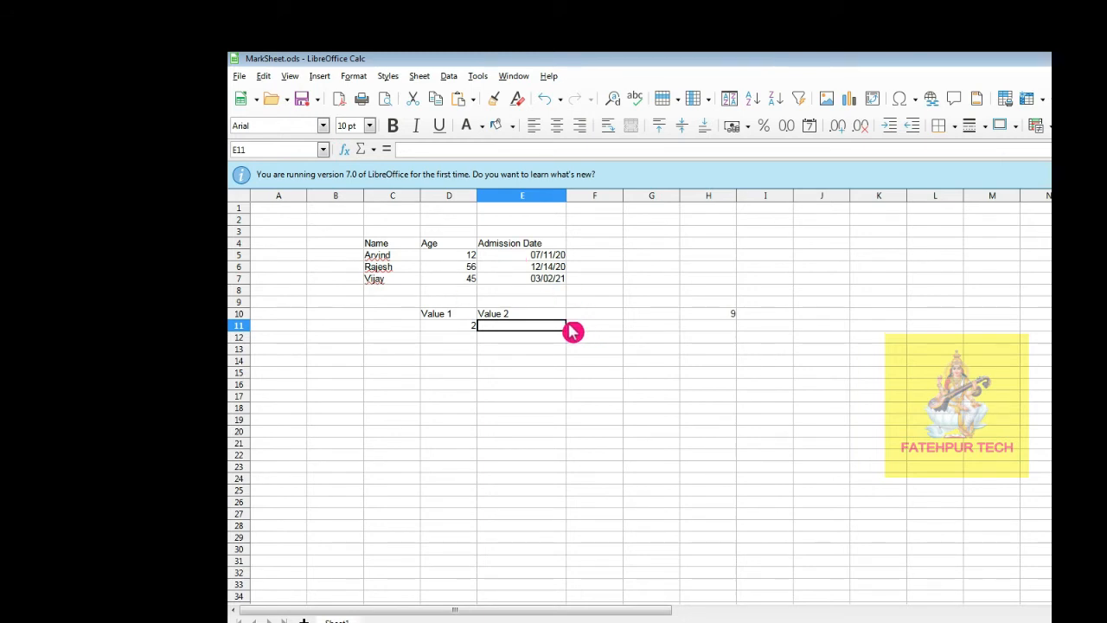
{"action": "type", "text": "6"}
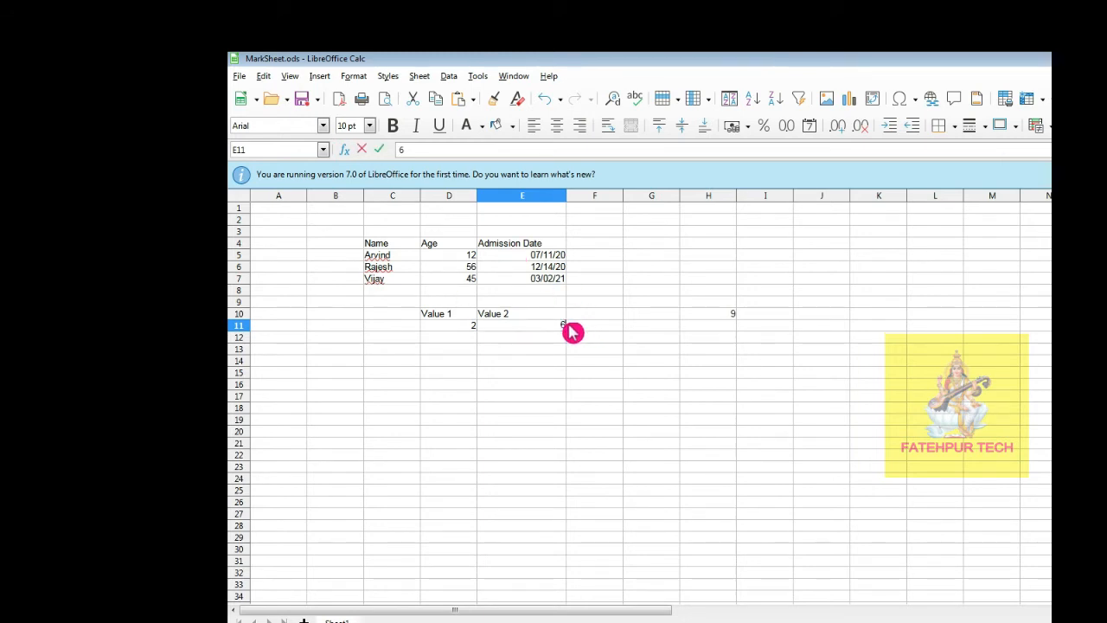
{"action": "key", "text": "Return"}
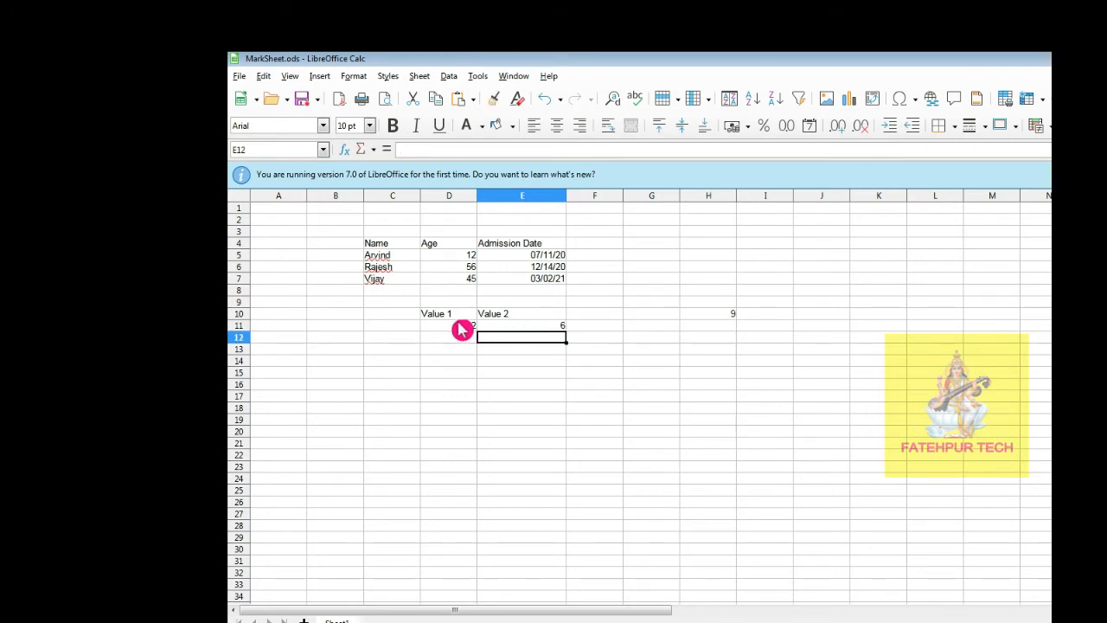
Enter the heading "total" in cell F10.
{"action": "left_click", "coordinate": [603, 316]}
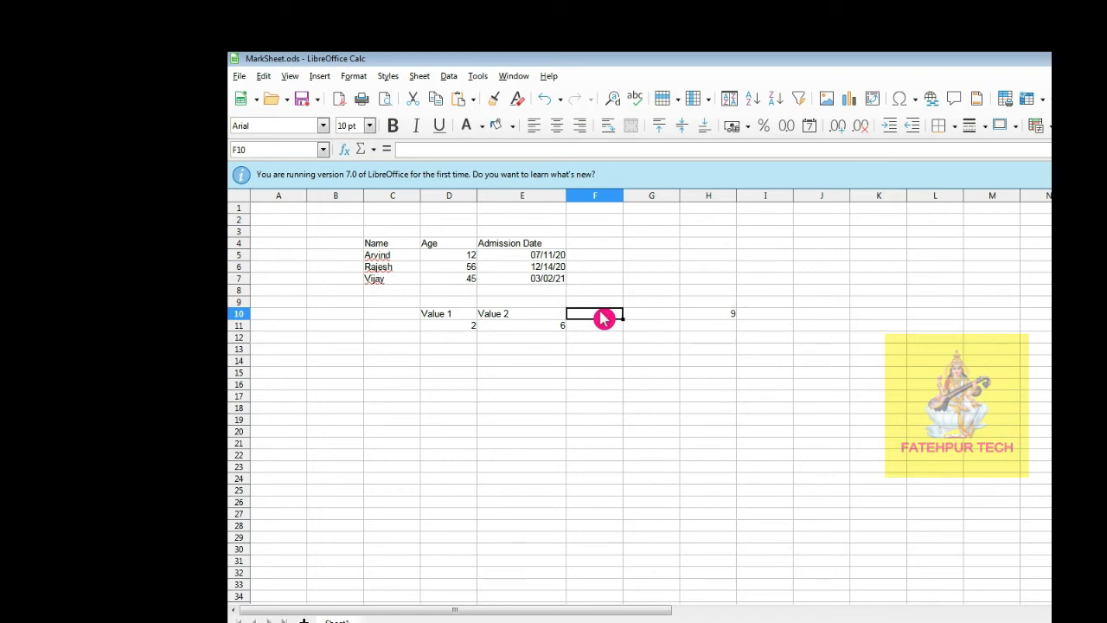
{"action": "type", "text": "tota"}
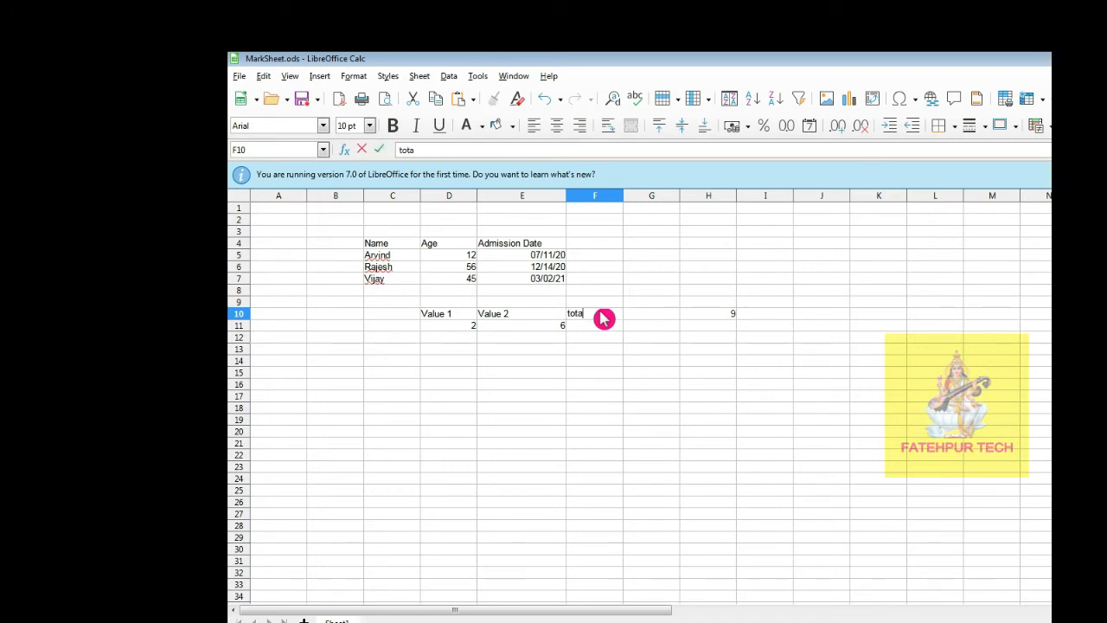
{"action": "type", "text": "l"}
{"action": "key", "text": "Return"}
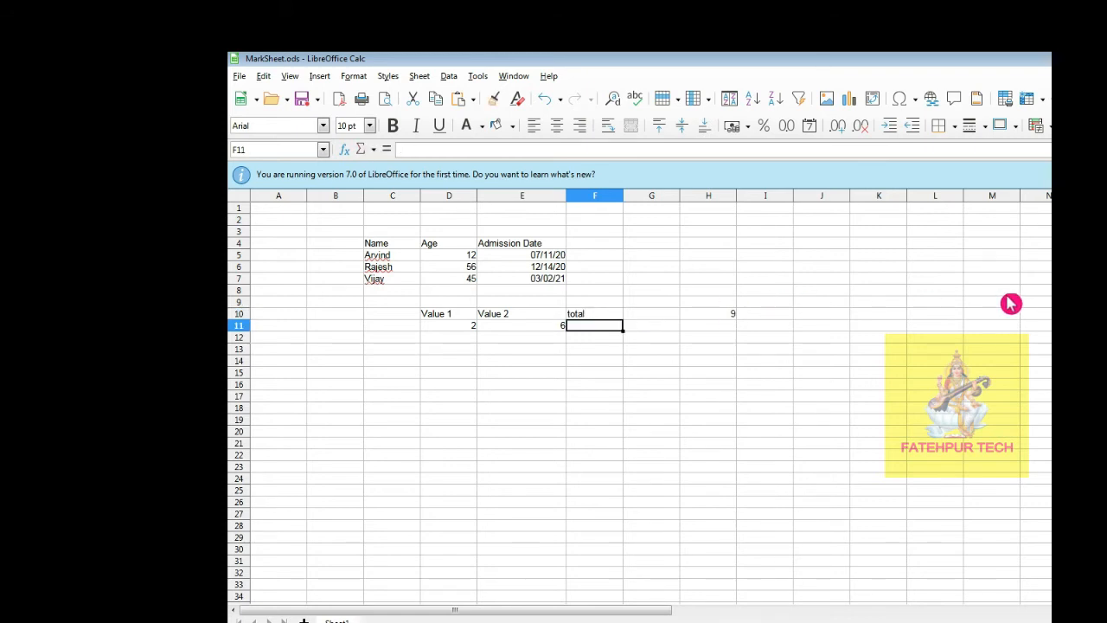
Add the two values in cell F11 with the formula =D11+E11.
{"action": "type", "text": "="}
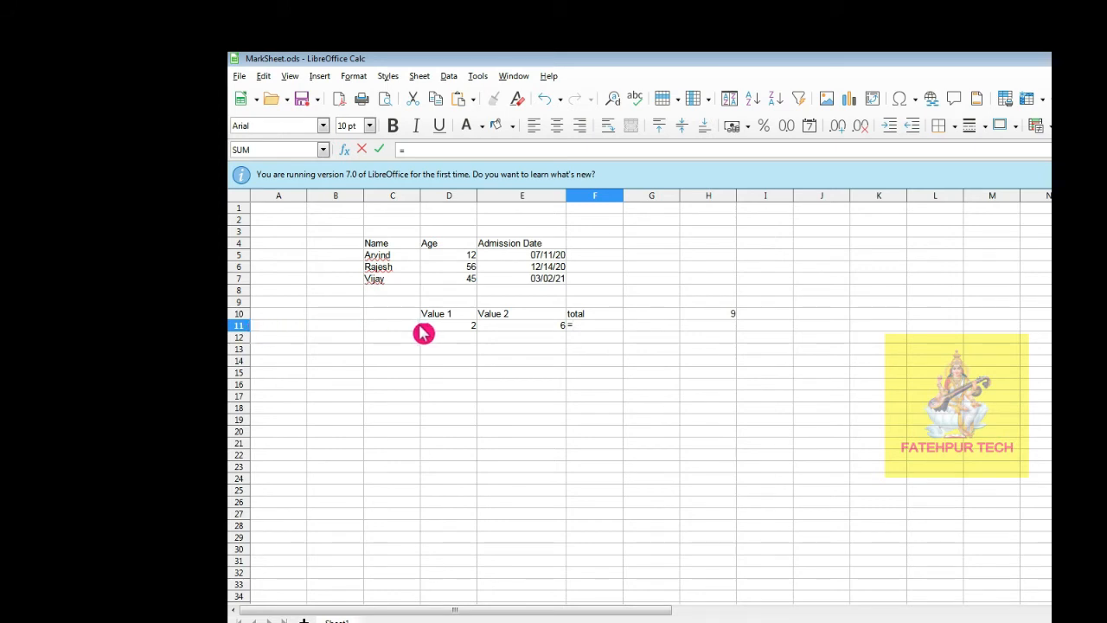
{"action": "type", "text": "d11+"}
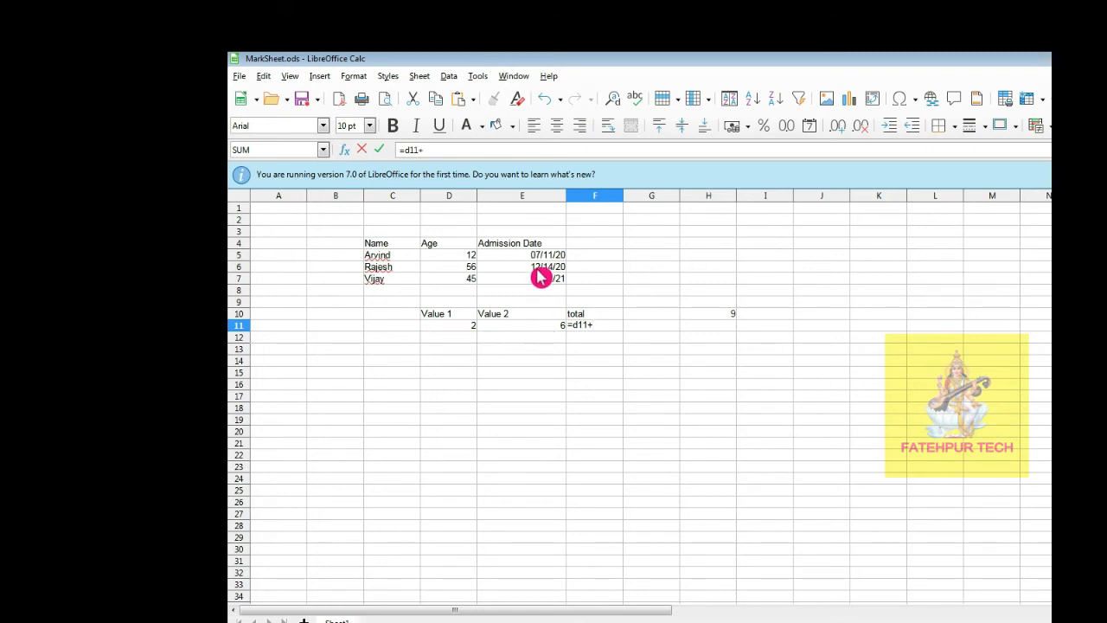
{"action": "left_click", "coordinate": [519, 326]}
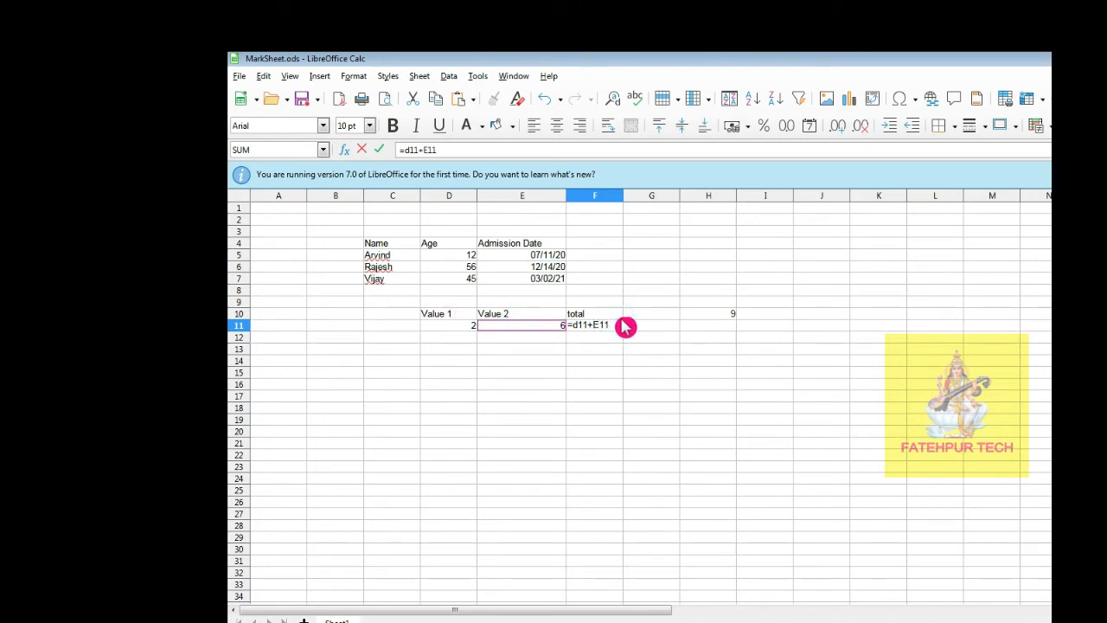
{"action": "key", "text": "Return"}
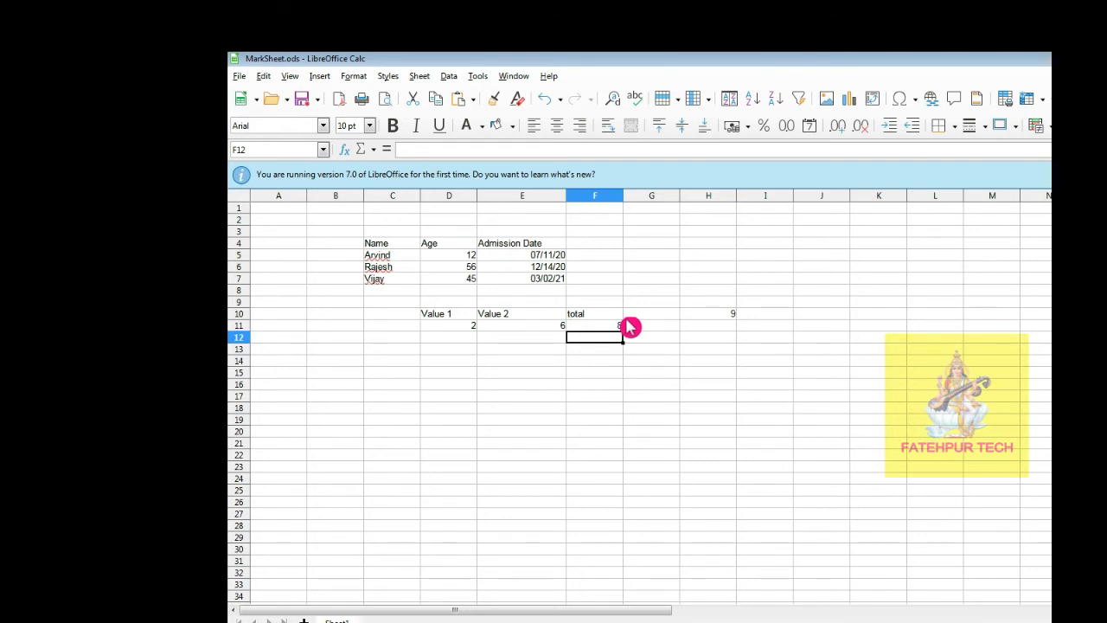
Replace the heading in cell F10 with "Relative".
{"action": "left_click", "coordinate": [613, 304]}
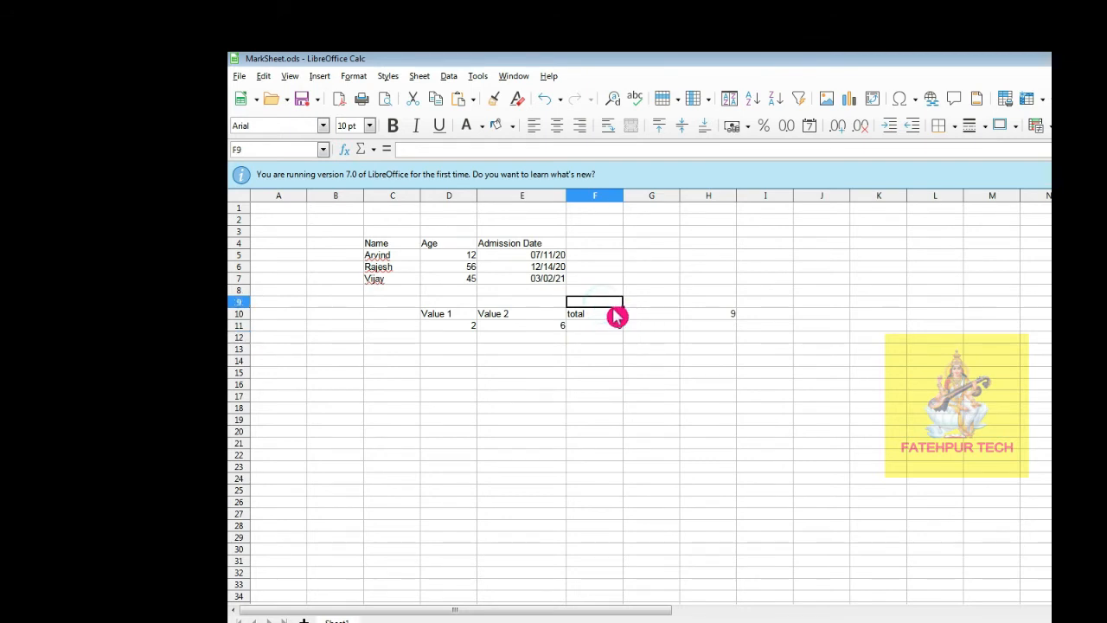
{"action": "left_click", "coordinate": [615, 316]}
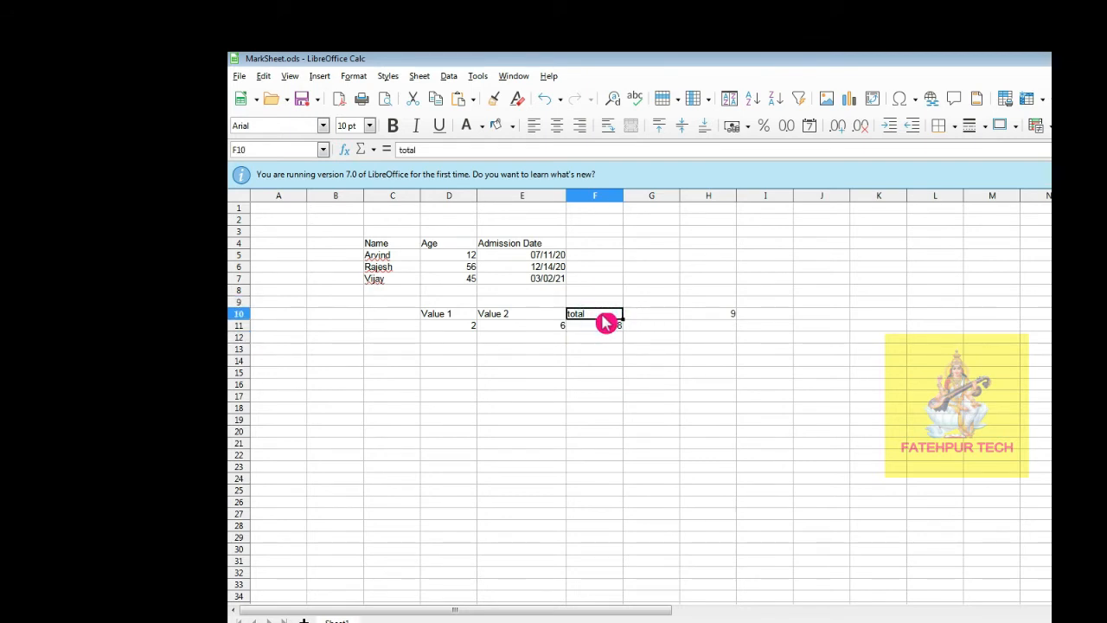
{"action": "left_click", "coordinate": [599, 305]}
{"action": "left_click", "coordinate": [595, 316]}
{"action": "type", "text": "Relati"}
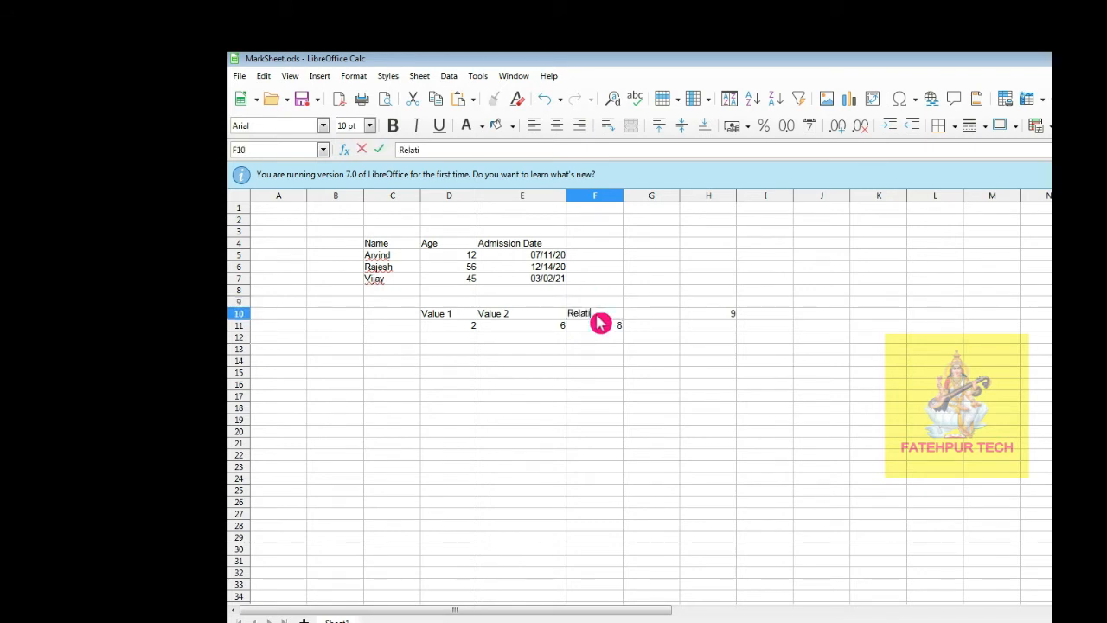
{"action": "type", "text": "ve"}
{"action": "key", "text": "Return"}
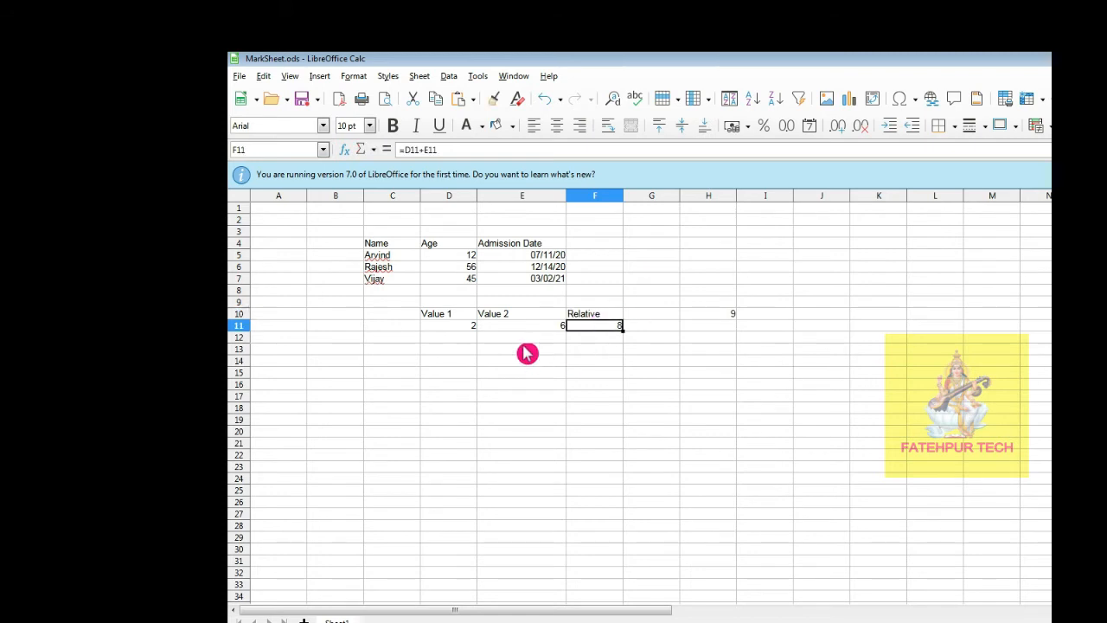
{"action": "left_click", "coordinate": [456, 338]}
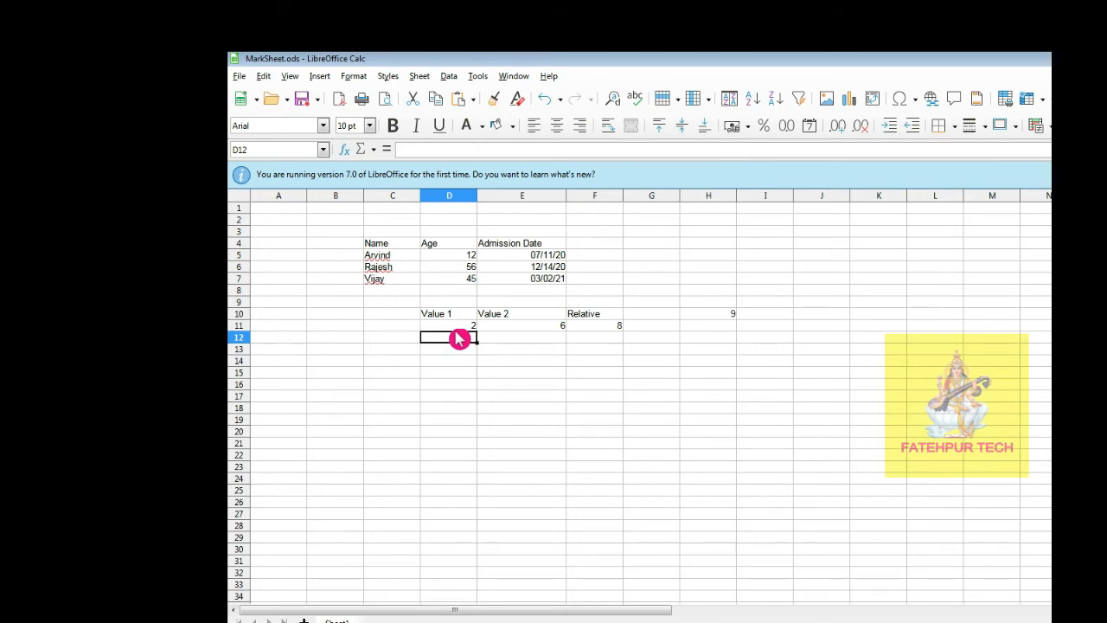
{"action": "type", "text": "4"}
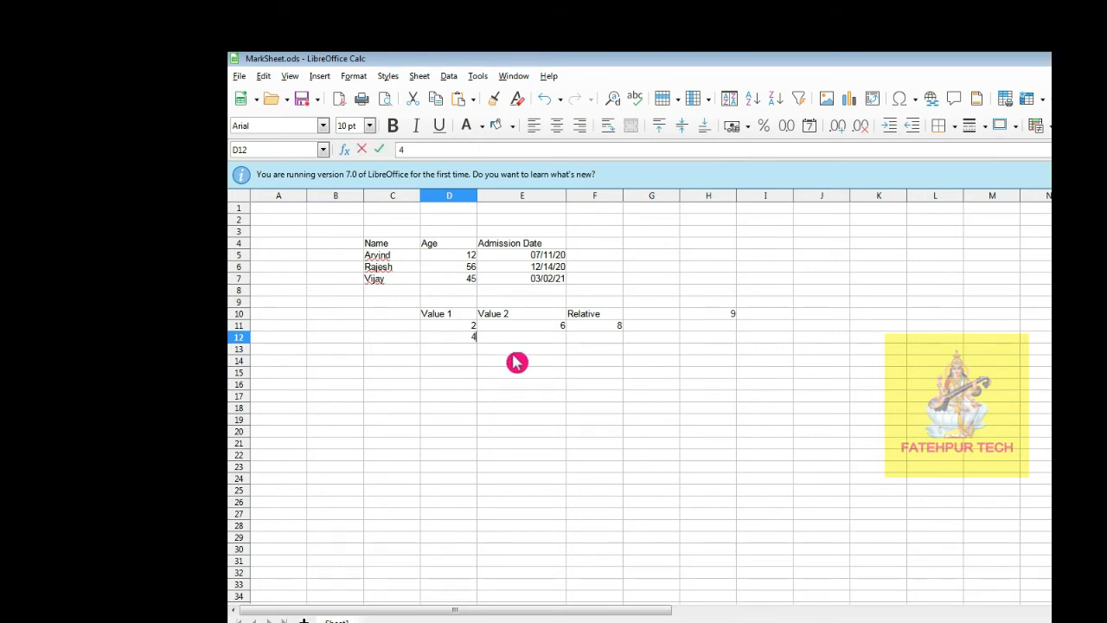
{"action": "key", "text": "Escape"}
Enter the numbers 7, 8, 9, 45 and 60 in cells E12 to E16 of the Value 2 column.
{"action": "key", "text": "Right"}
{"action": "type", "text": "7"}
{"action": "key", "text": "Return"}
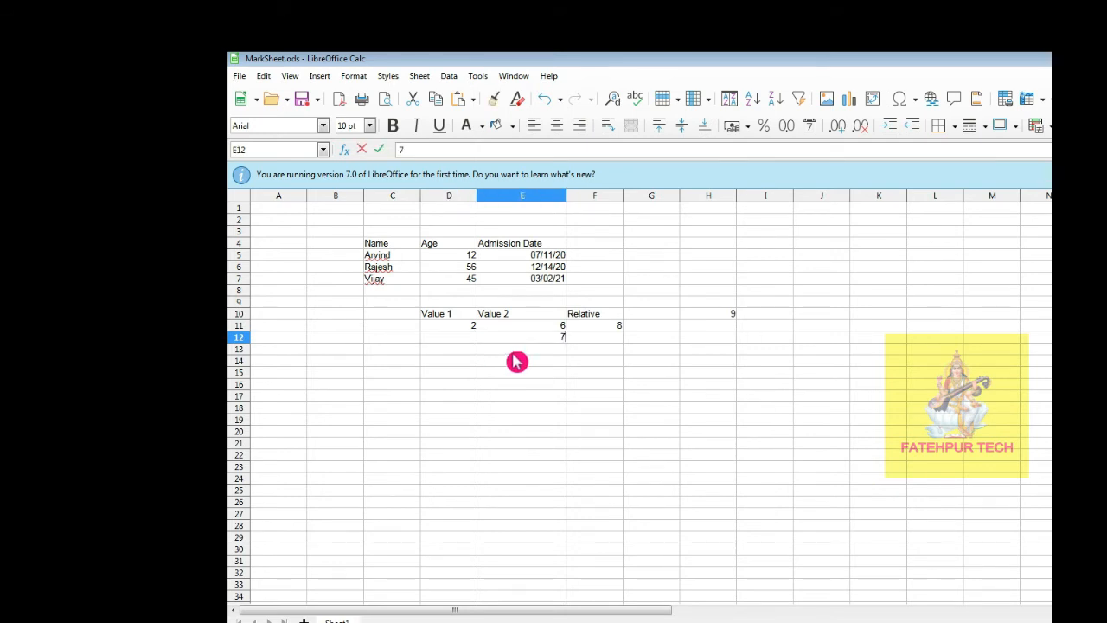
{"action": "type", "text": "8"}
{"action": "key", "text": "Return"}
{"action": "type", "text": "9"}
{"action": "key", "text": "Return"}
{"action": "type", "text": "45"}
{"action": "key", "text": "Return"}
{"action": "type", "text": "60"}
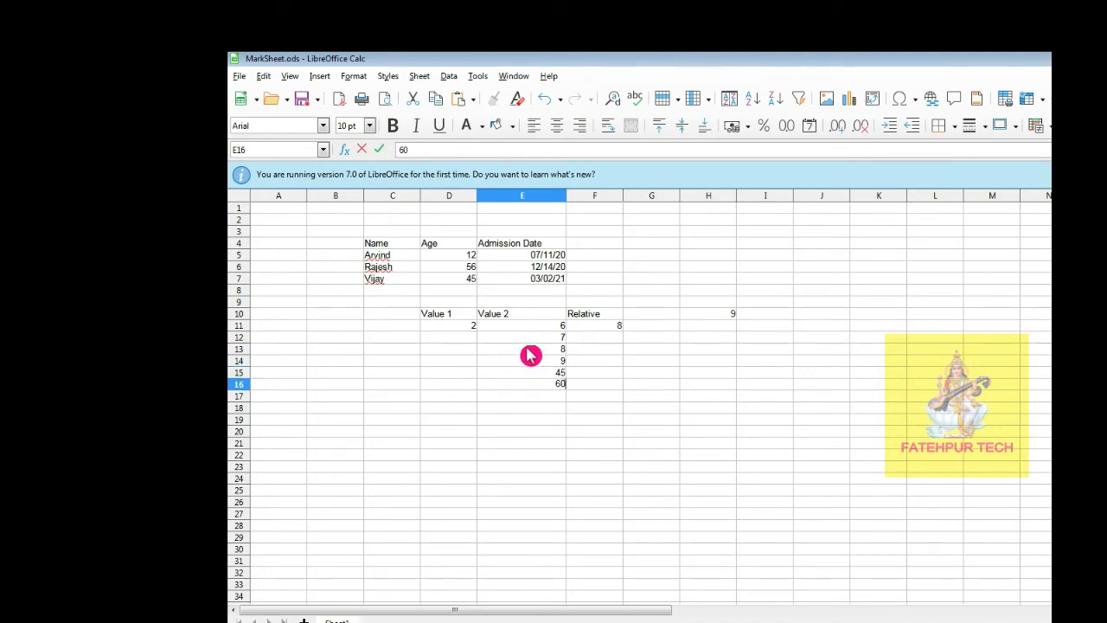
Fill the addition formula from cell F11 down through F16.
{"action": "left_click", "coordinate": [608, 323]}
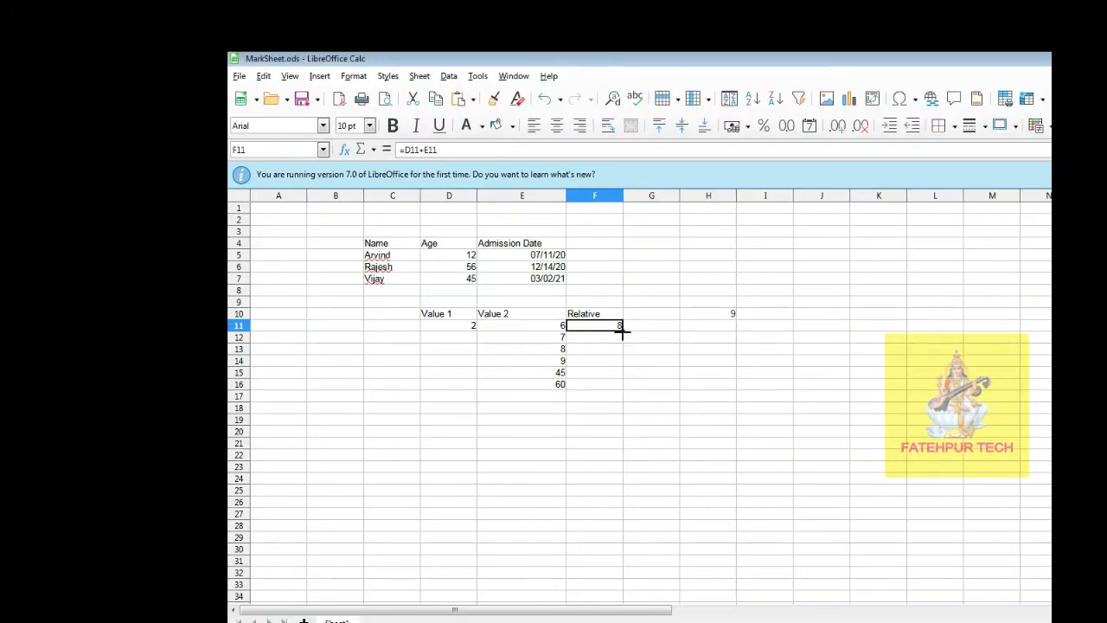
{"action": "left_click_drag", "start_coordinate": [622, 331], "coordinate": [620, 390]}
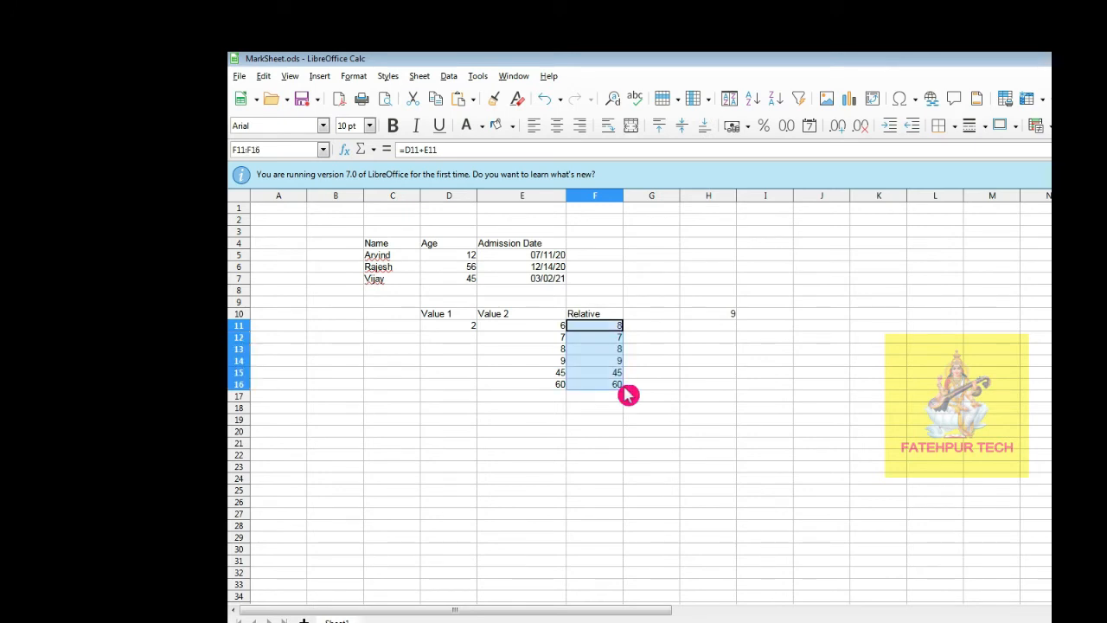
{"action": "left_click", "coordinate": [649, 349]}
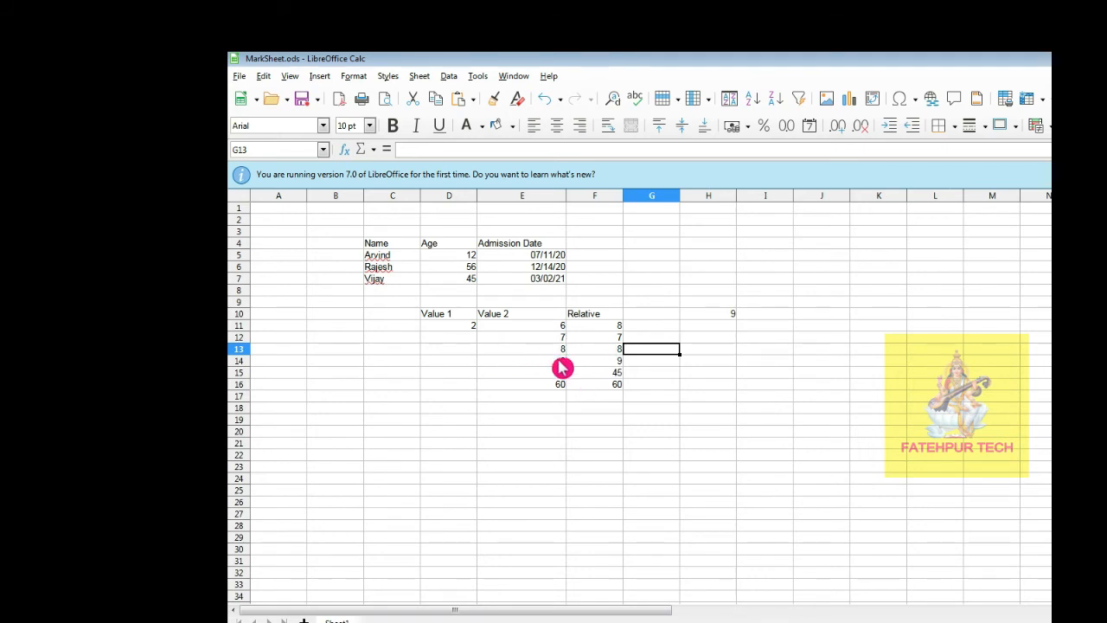
Enter 3, 4, 6, 3 and 2 in cells D12 to D16 and clear the extra number in D17.
{"action": "left_click", "coordinate": [456, 337]}
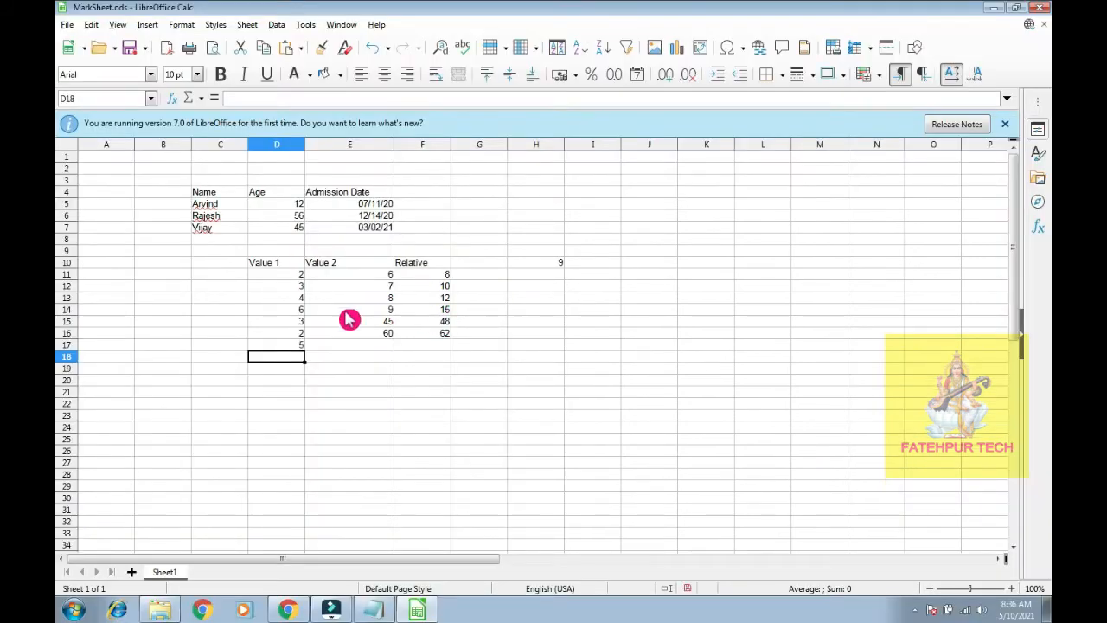
{"action": "left_click", "coordinate": [273, 346]}
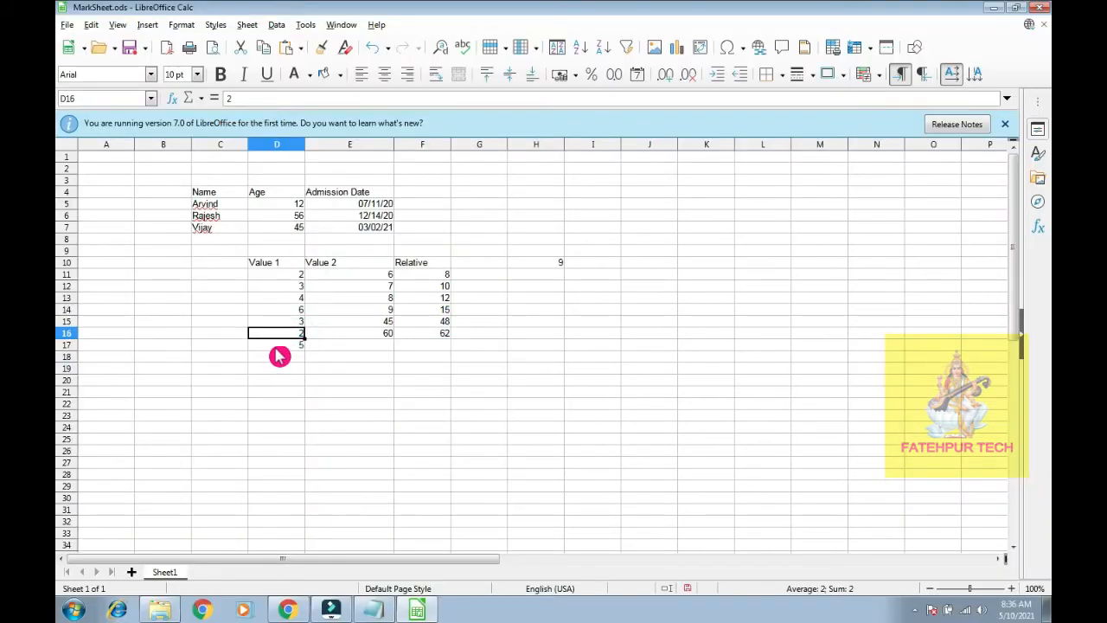
{"action": "key", "text": "Delete"}
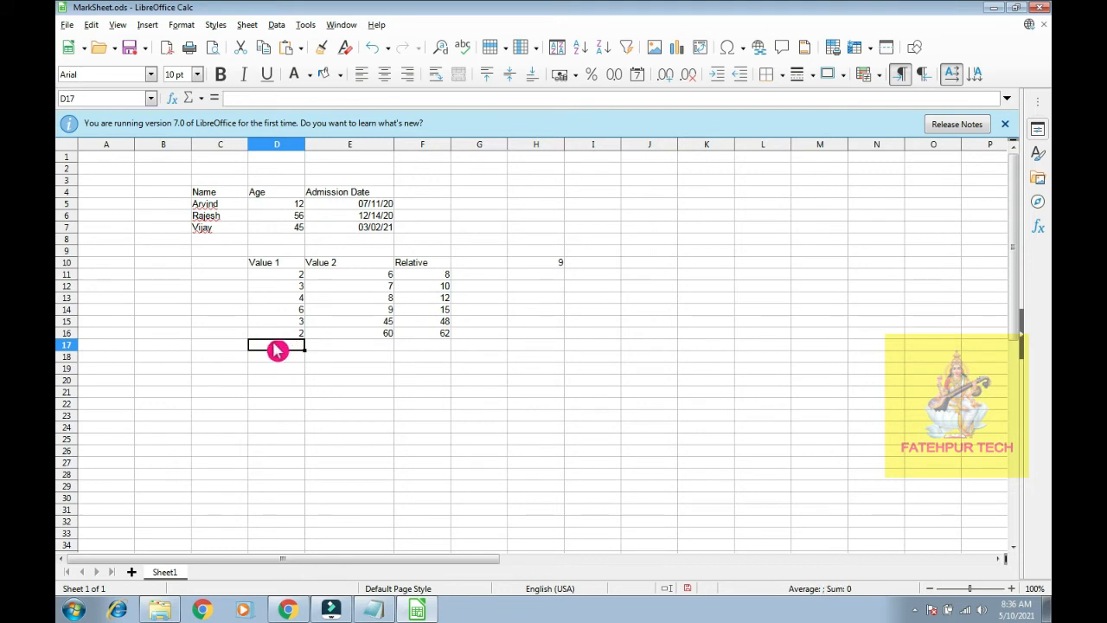
Examine the cell references used by the relative formula in F11 and its copy in F12.
{"action": "left_click", "coordinate": [464, 288]}
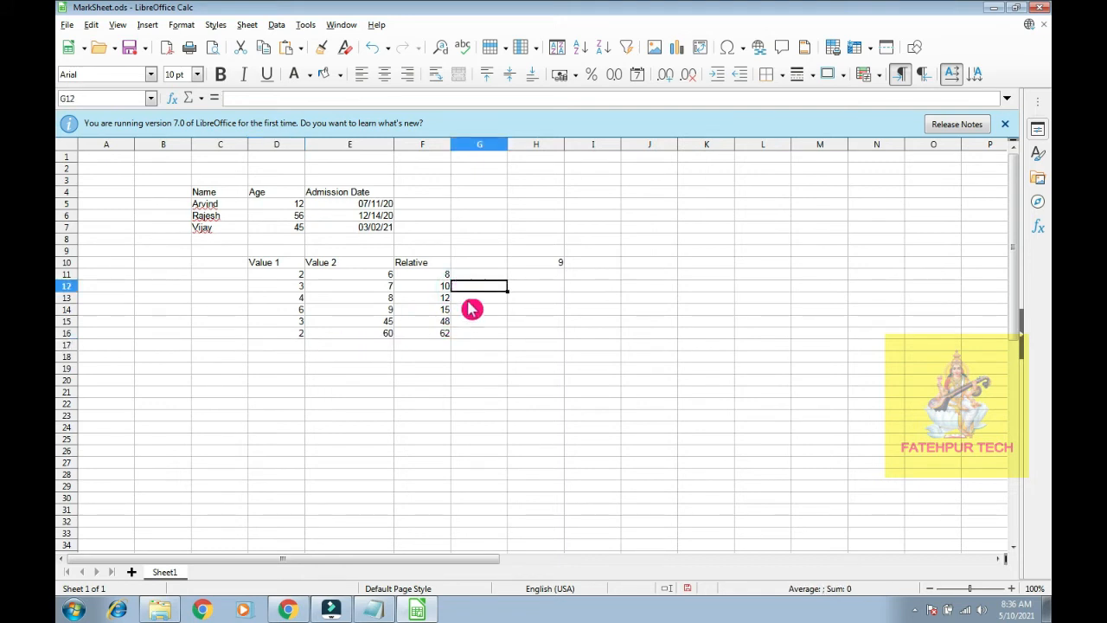
{"action": "double_click", "coordinate": [432, 276]}
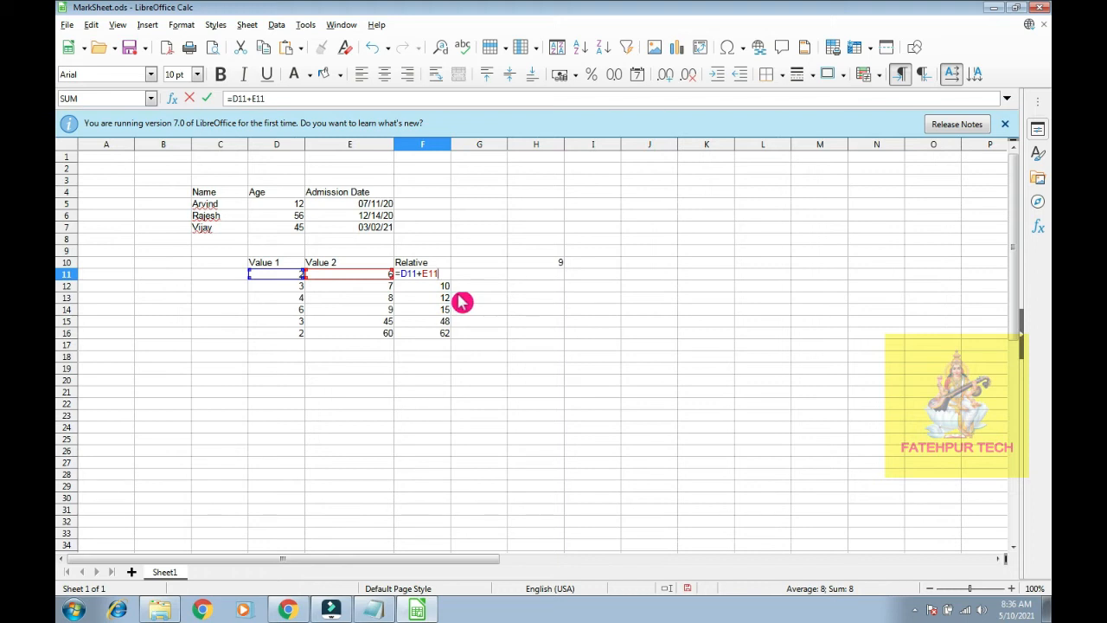
{"action": "key", "text": "Return"}
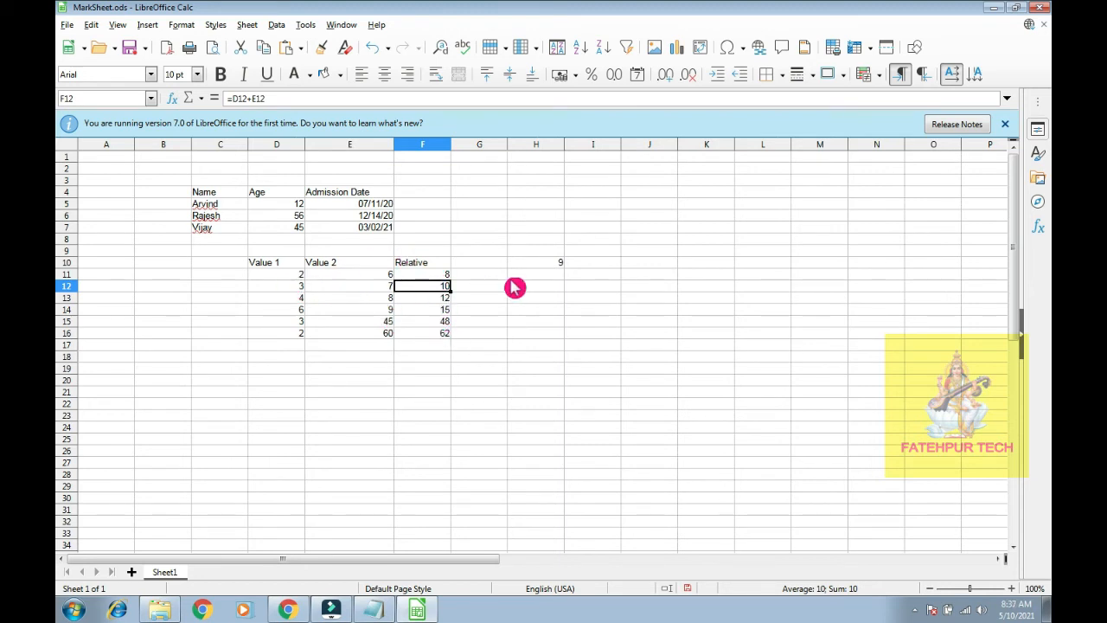
{"action": "left_click", "coordinate": [429, 275]}
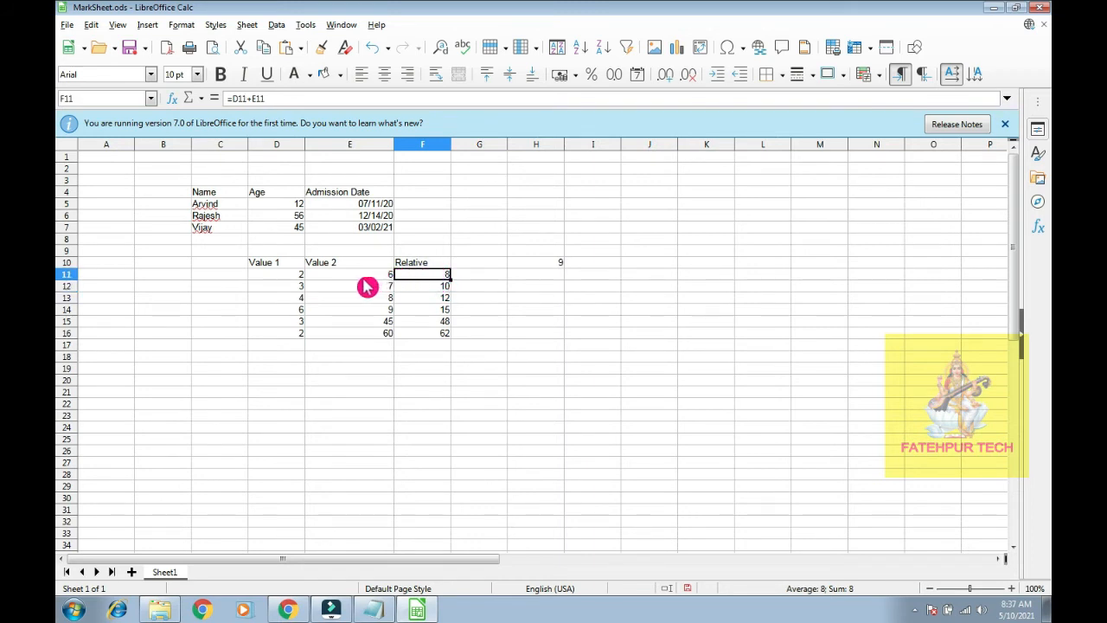
{"action": "double_click", "coordinate": [433, 275]}
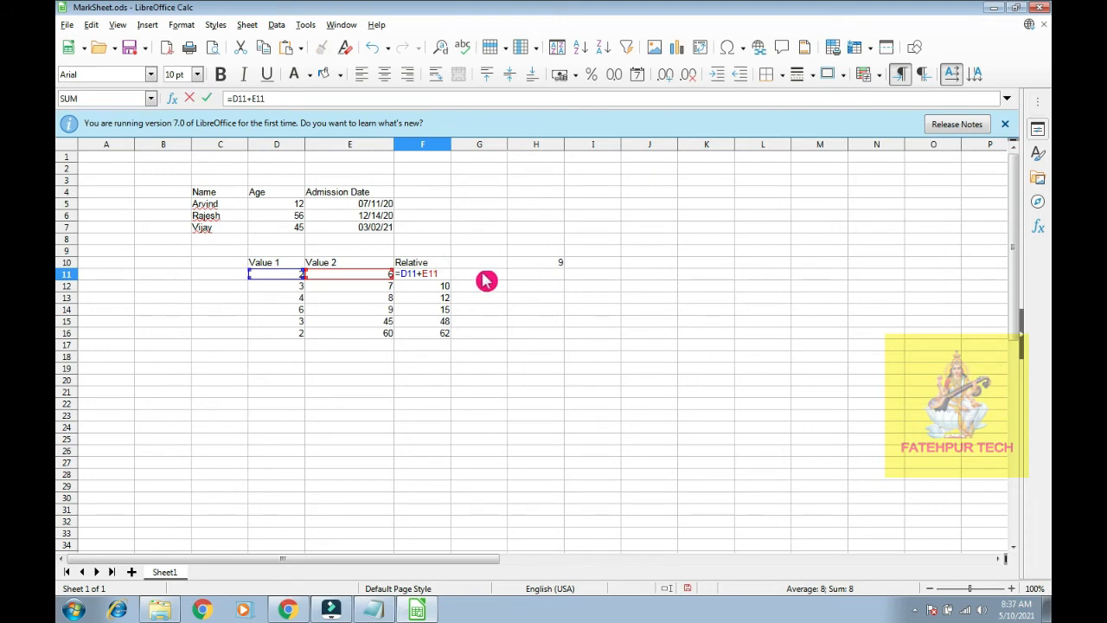
{"action": "key", "text": "Return"}
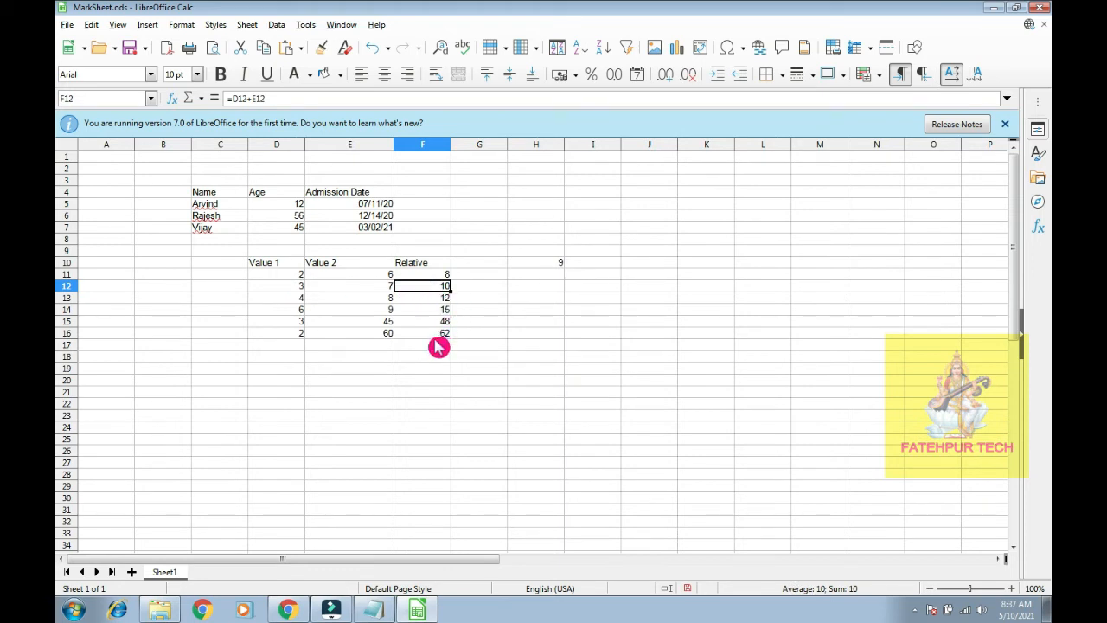
Enter the heading "Fixced" in cell G10.
{"action": "left_click", "coordinate": [490, 264]}
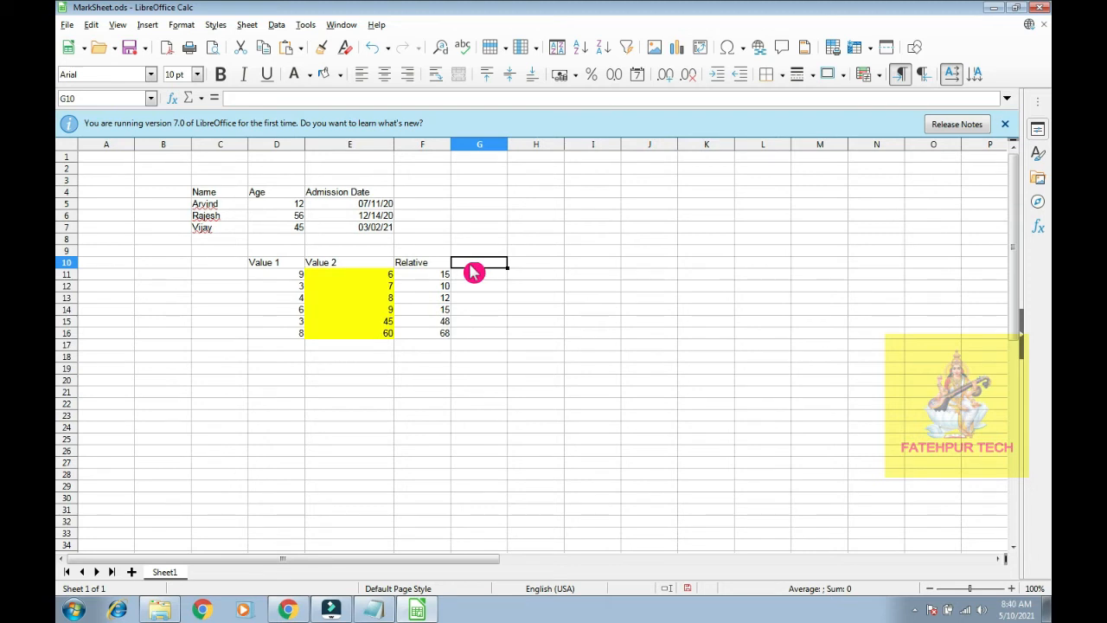
{"action": "type", "text": "Fixced"}
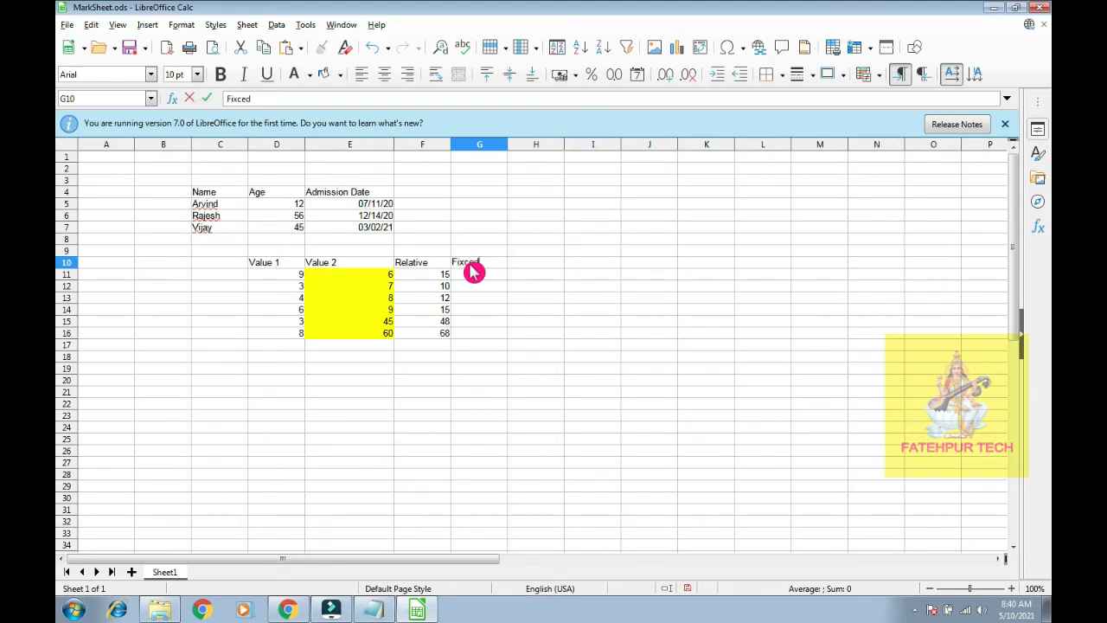
{"action": "key", "text": "Return"}
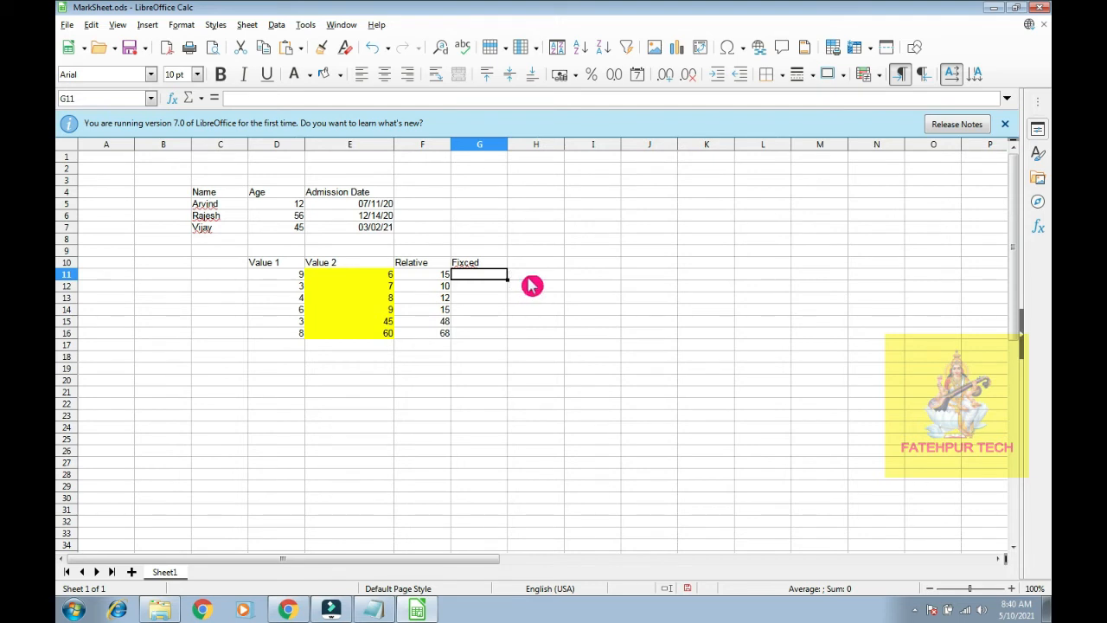
Add the first row's two values in cell G11 with the absolute-reference formula =$D$11+$E$11.
{"action": "type", "text": "=$"}
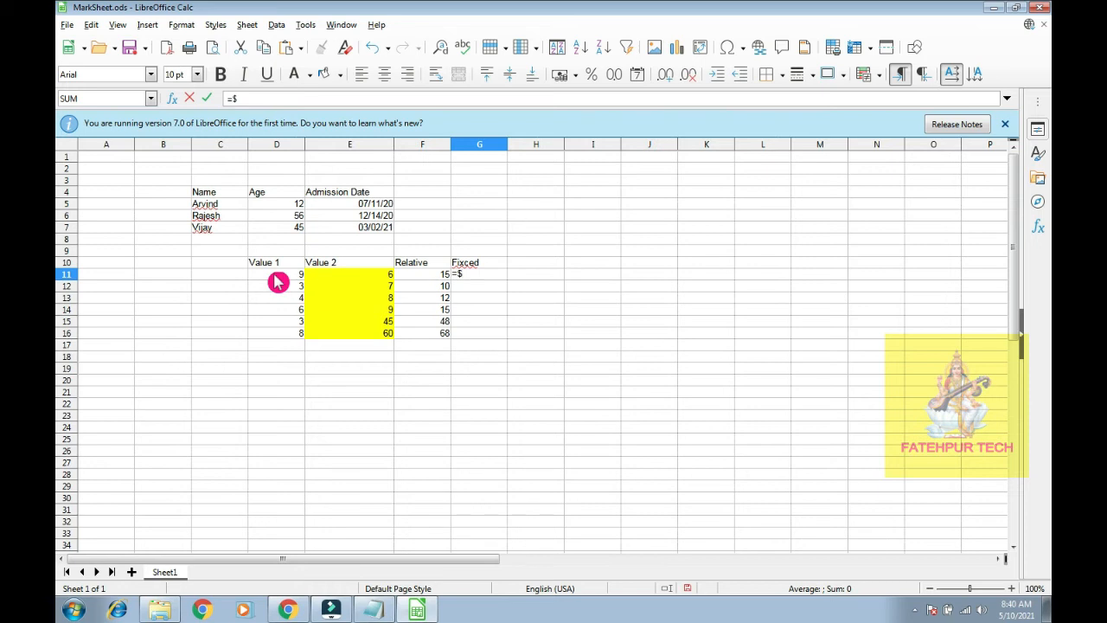
{"action": "type", "text": "d"}
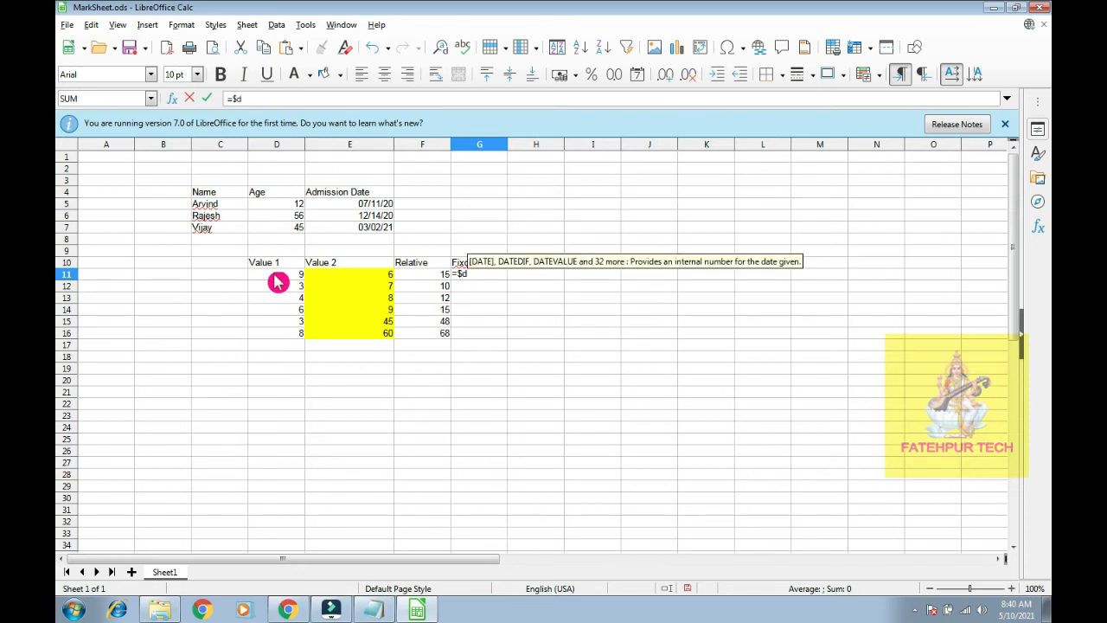
{"action": "type", "text": "$11+$"}
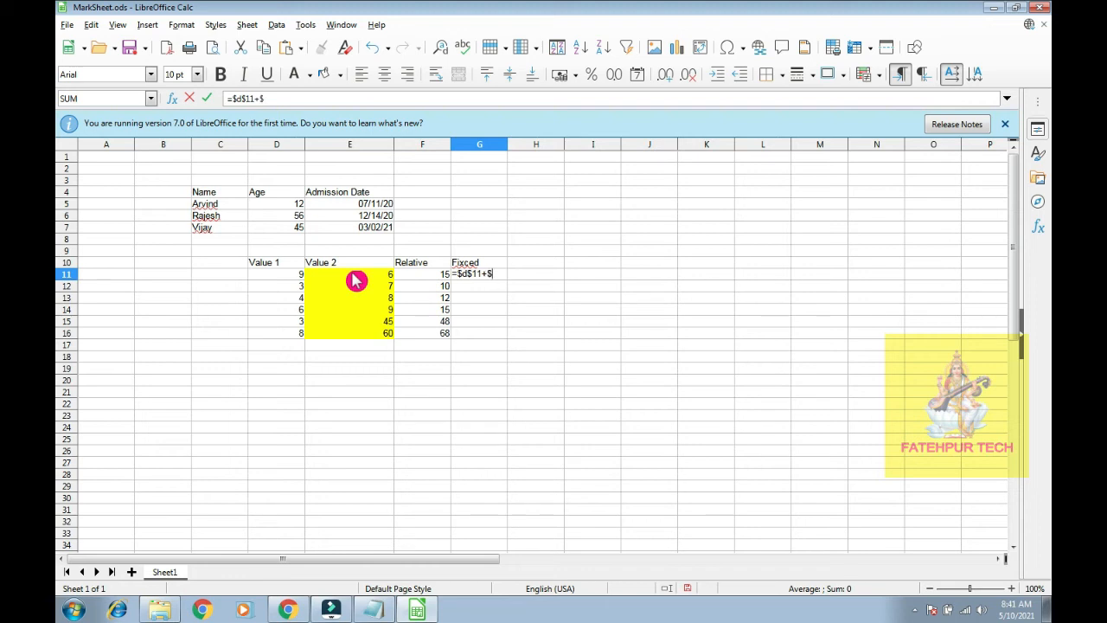
{"action": "type", "text": "e"}
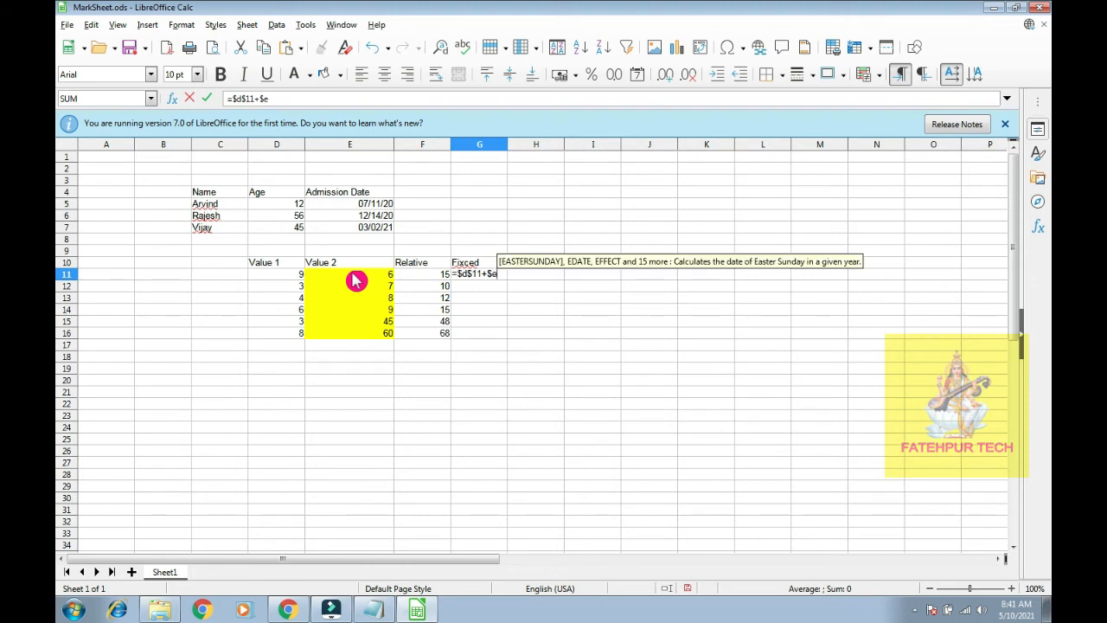
{"action": "type", "text": "$11"}
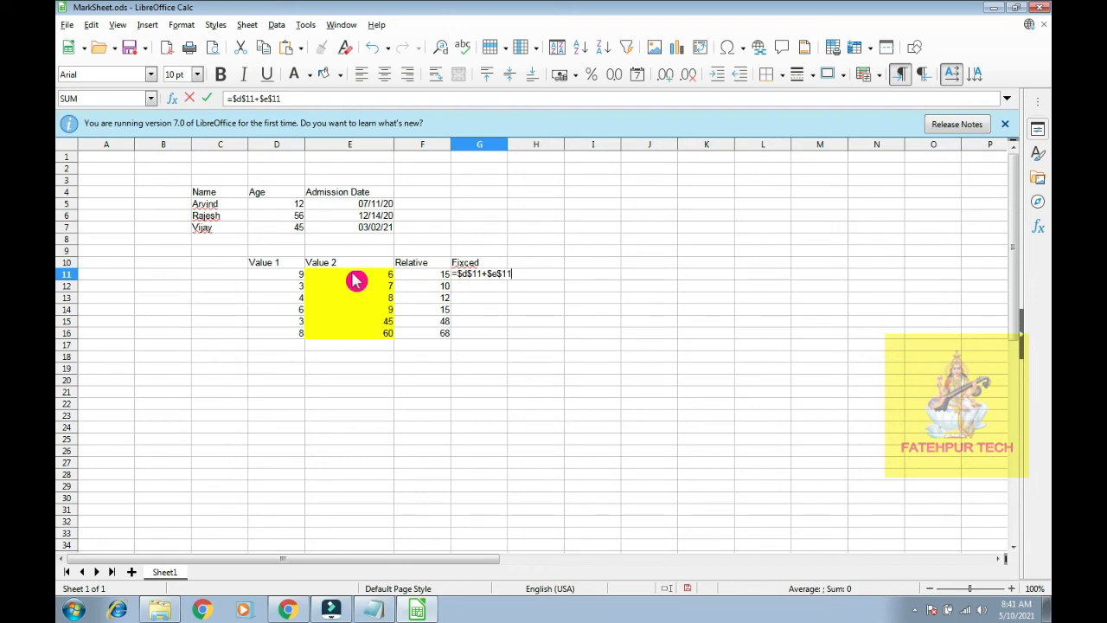
{"action": "key", "text": "Return"}
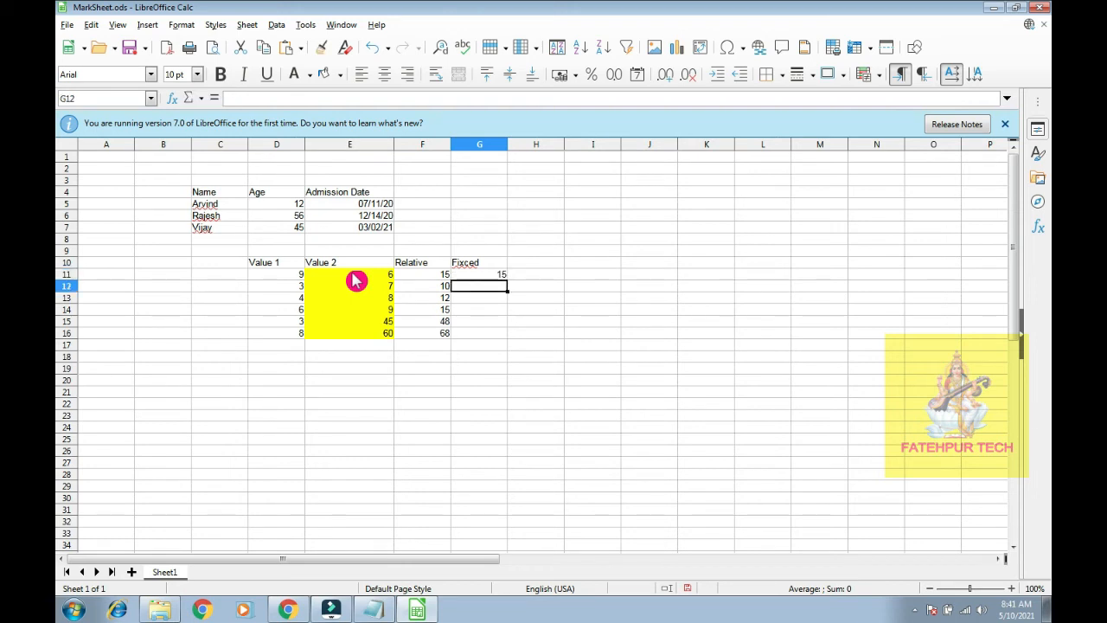
Fill the absolute-reference formula from G11 down through G16 and check the copied formulas.
{"action": "left_click", "coordinate": [477, 275]}
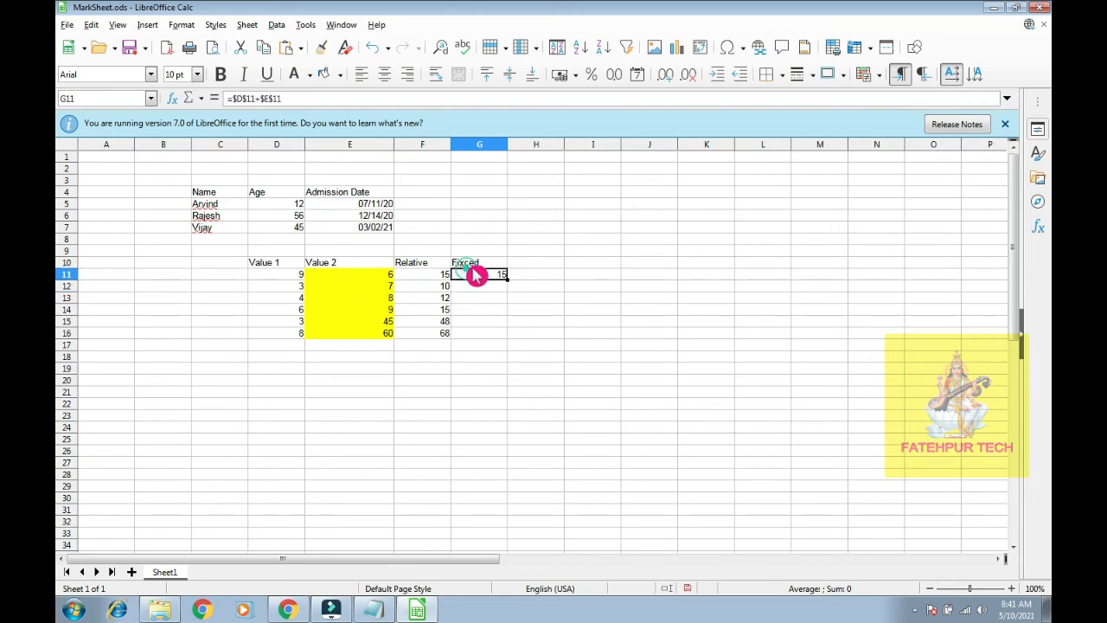
{"action": "left_click_drag", "start_coordinate": [510, 281], "coordinate": [510, 336]}
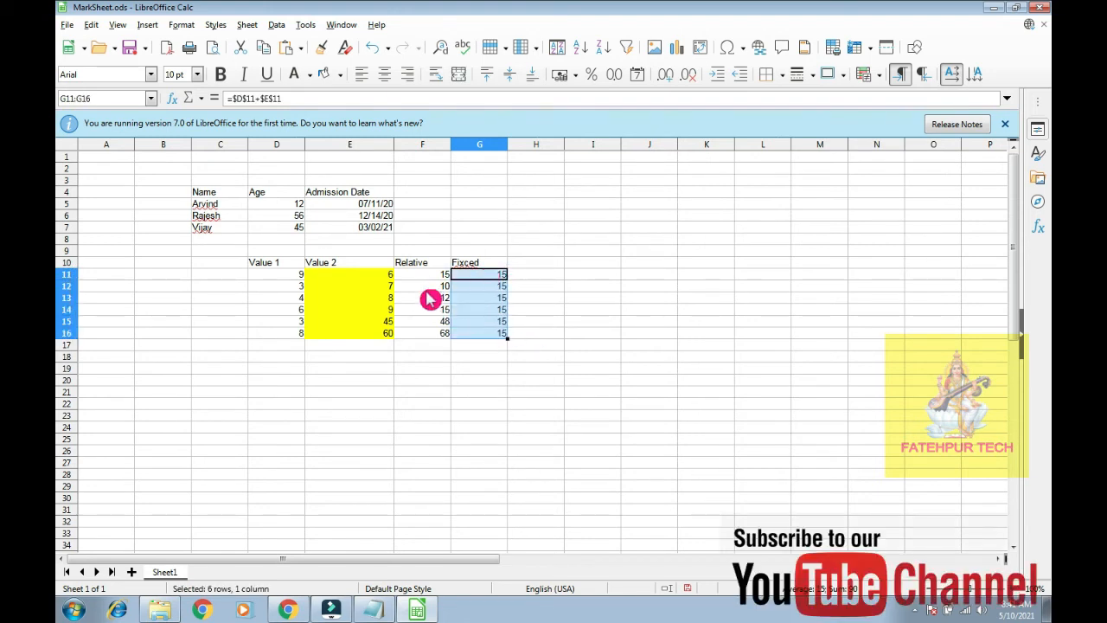
{"action": "left_click", "coordinate": [495, 287]}
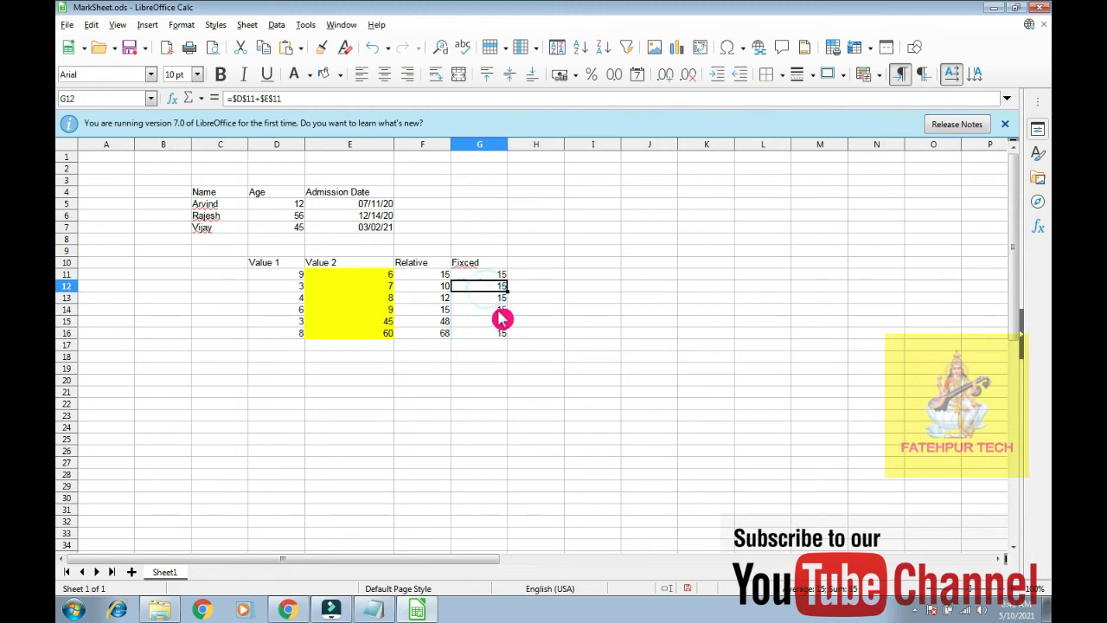
{"action": "left_click", "coordinate": [501, 310]}
{"action": "left_click", "coordinate": [493, 275]}
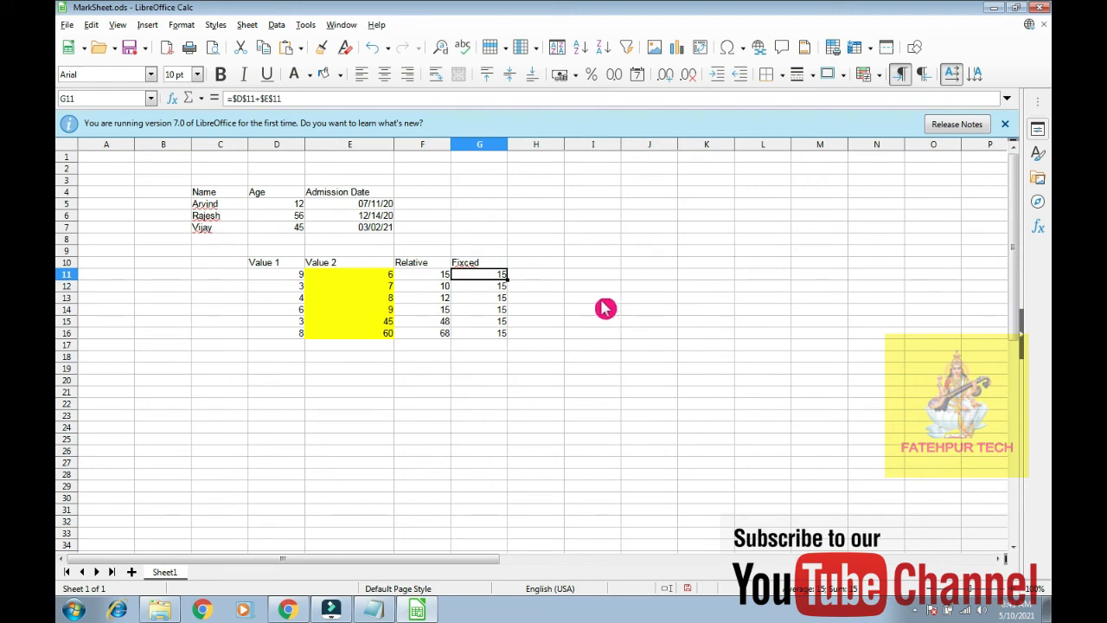
Enter the heading "Mix" in cell H10.
{"action": "left_click", "coordinate": [533, 263]}
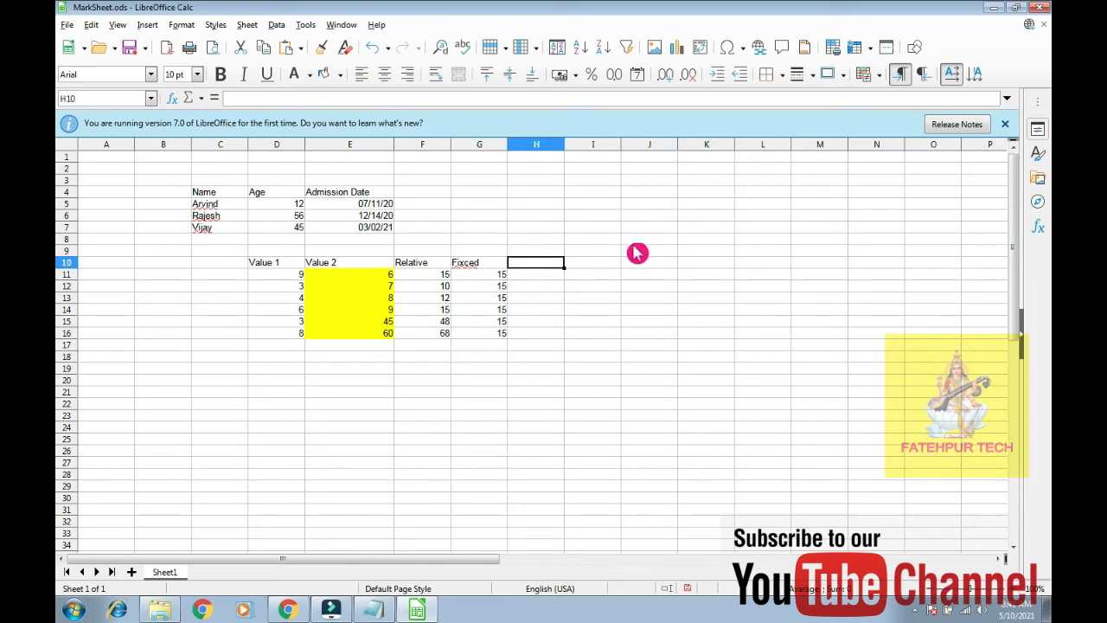
{"action": "type", "text": "Mix"}
{"action": "key", "text": "Return"}
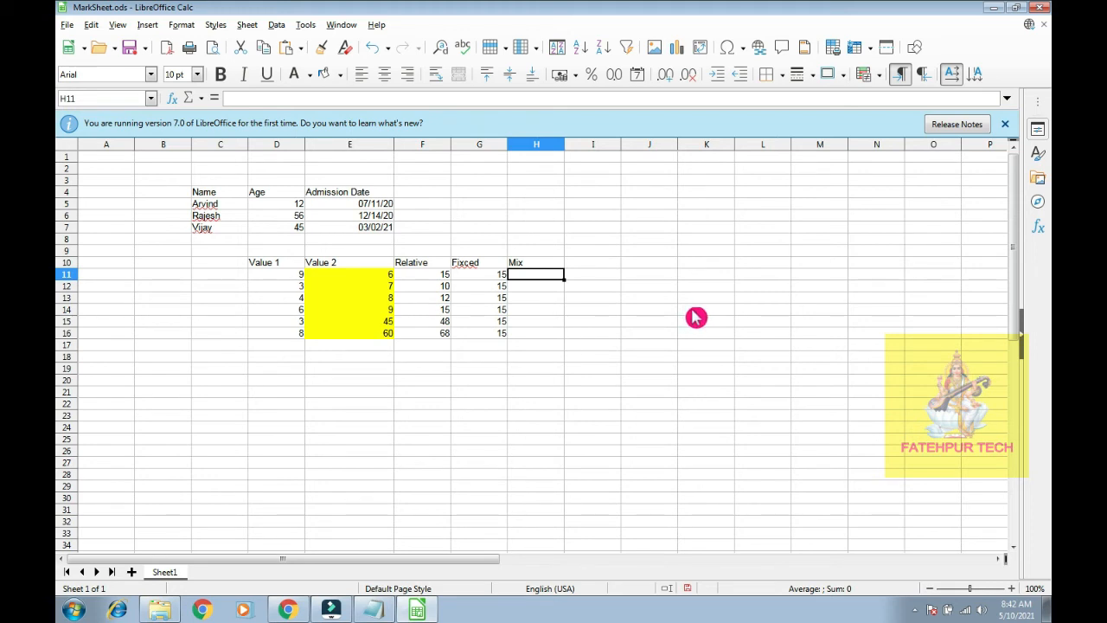
Multiply the first row's two values in cell H11 with the mixed-reference formula =$D$11*E11.
{"action": "type", "text": "="}
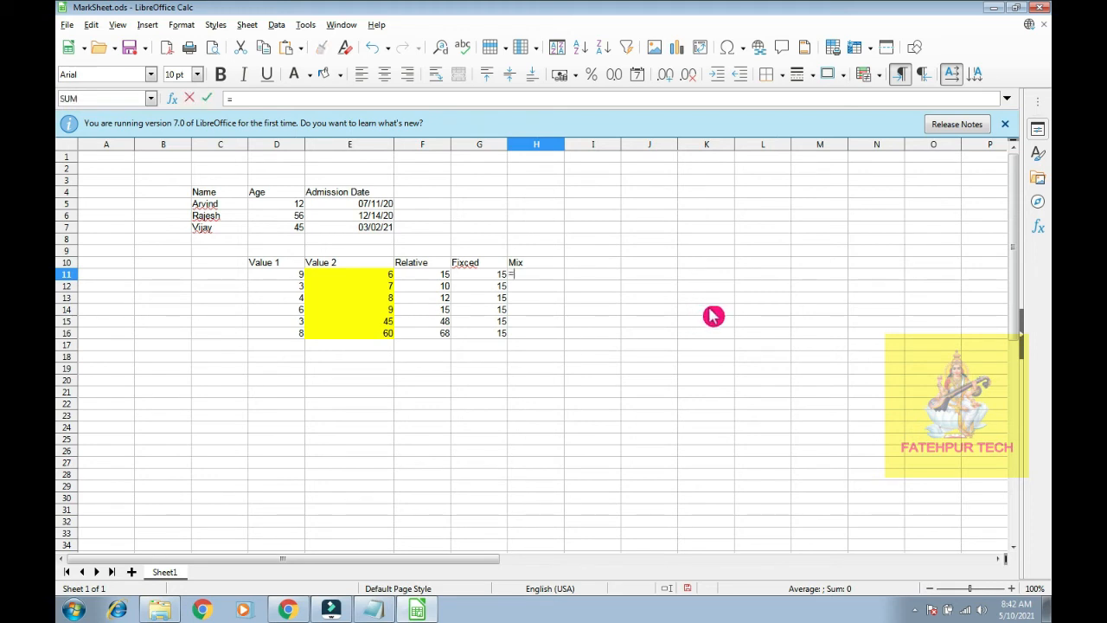
{"action": "type", "text": "d"}
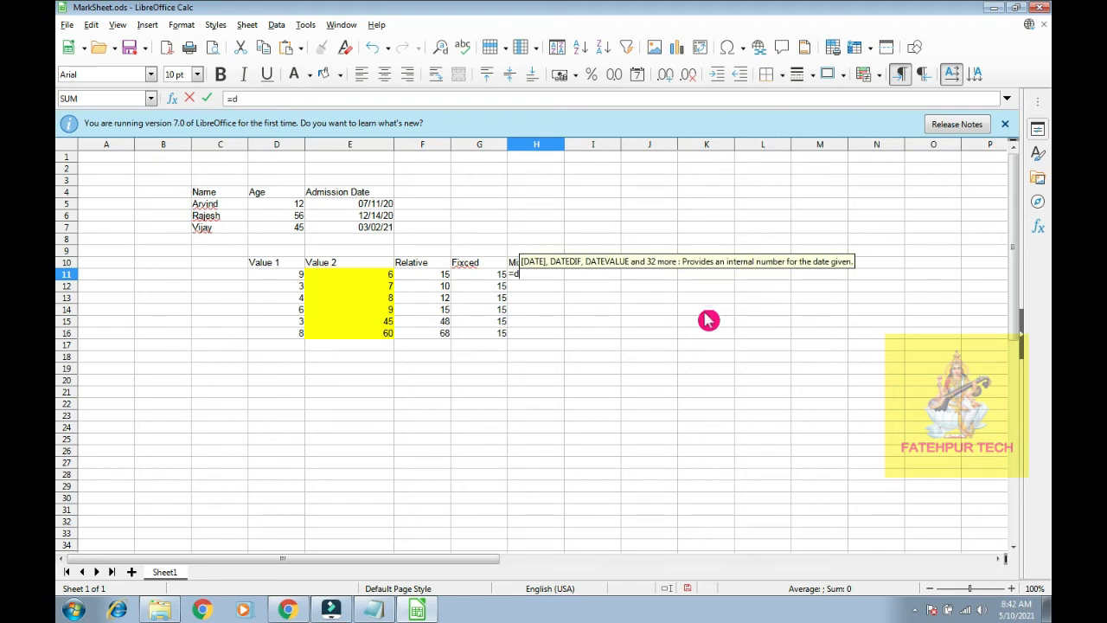
{"action": "key", "text": "BackSpace"}
{"action": "type", "text": "$"}
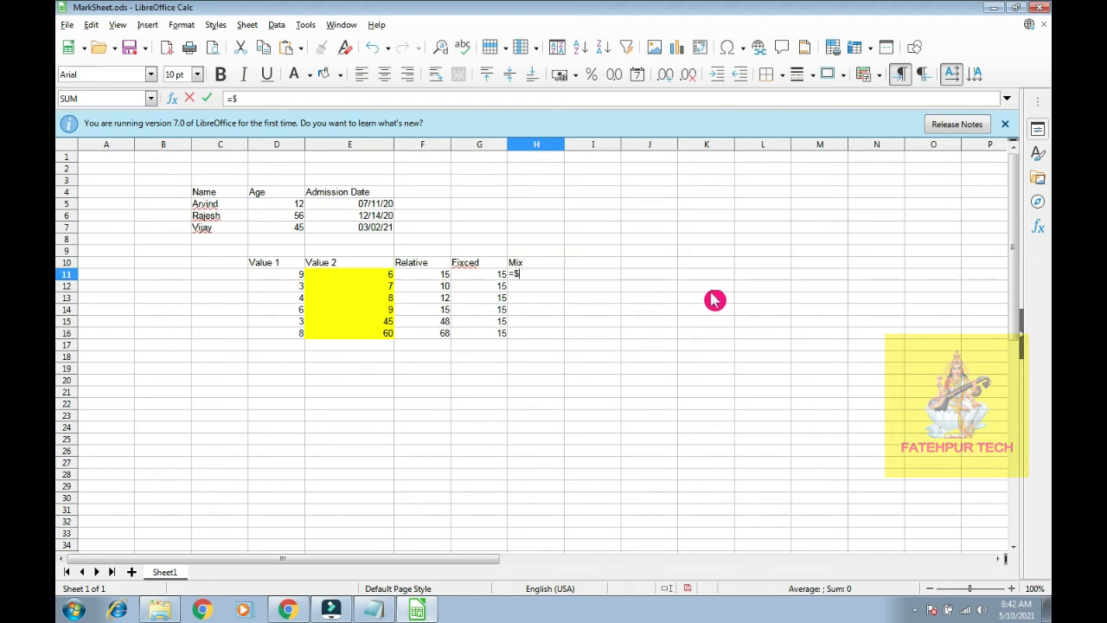
{"action": "type", "text": "d$11"}
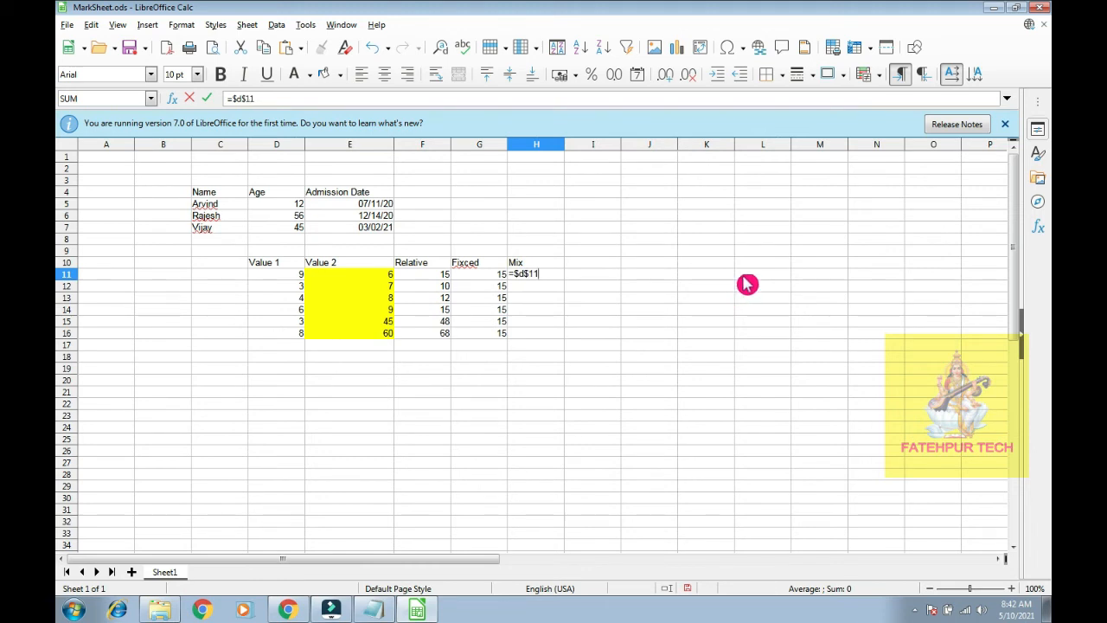
{"action": "type", "text": "*"}
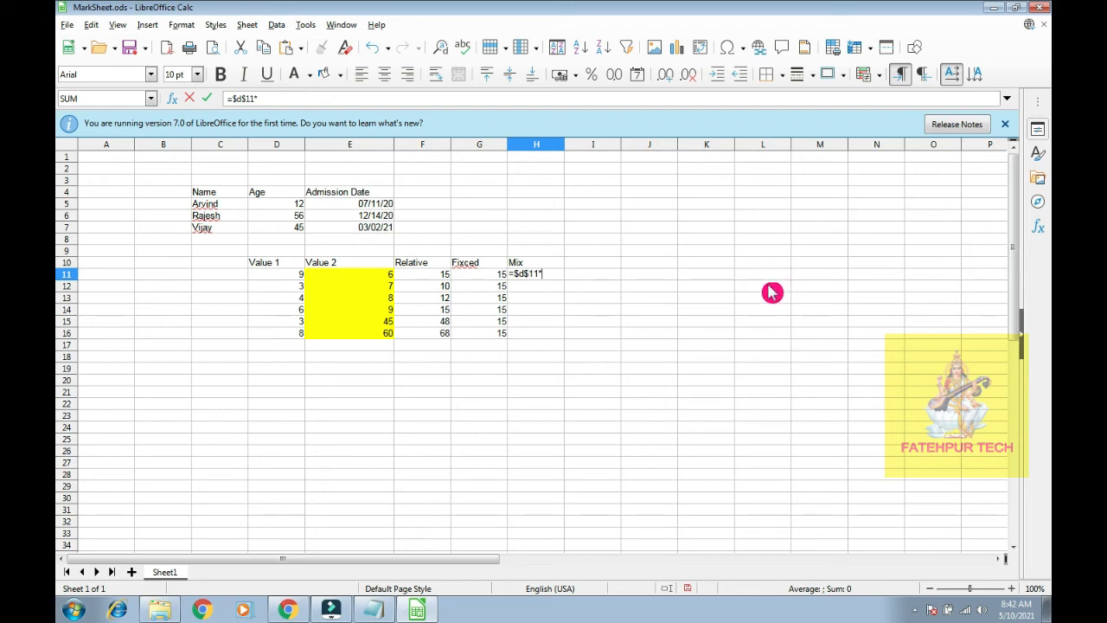
{"action": "type", "text": "e11"}
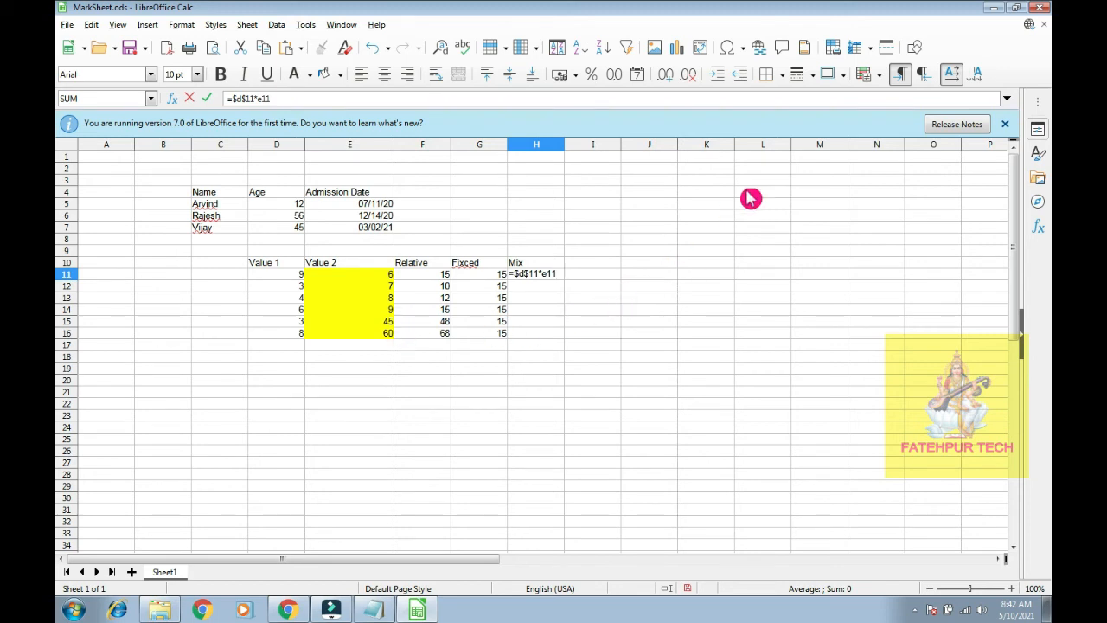
{"action": "key", "text": "Return"}
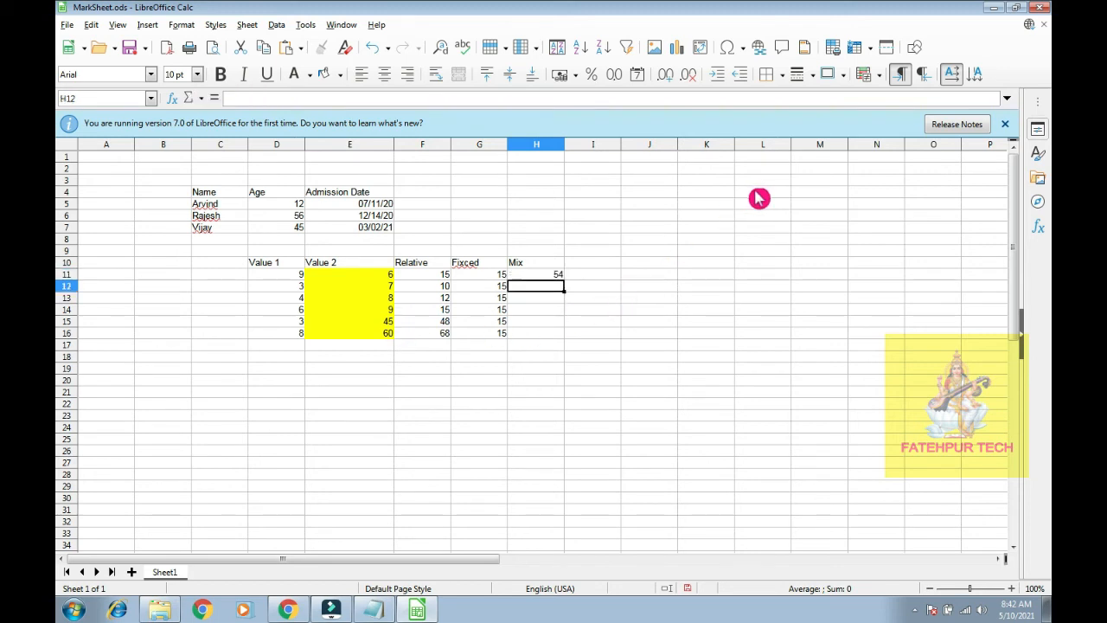
Fill the mixed-reference formula from H11 down through H16 and check the copied formulas.
{"action": "left_click", "coordinate": [552, 275]}
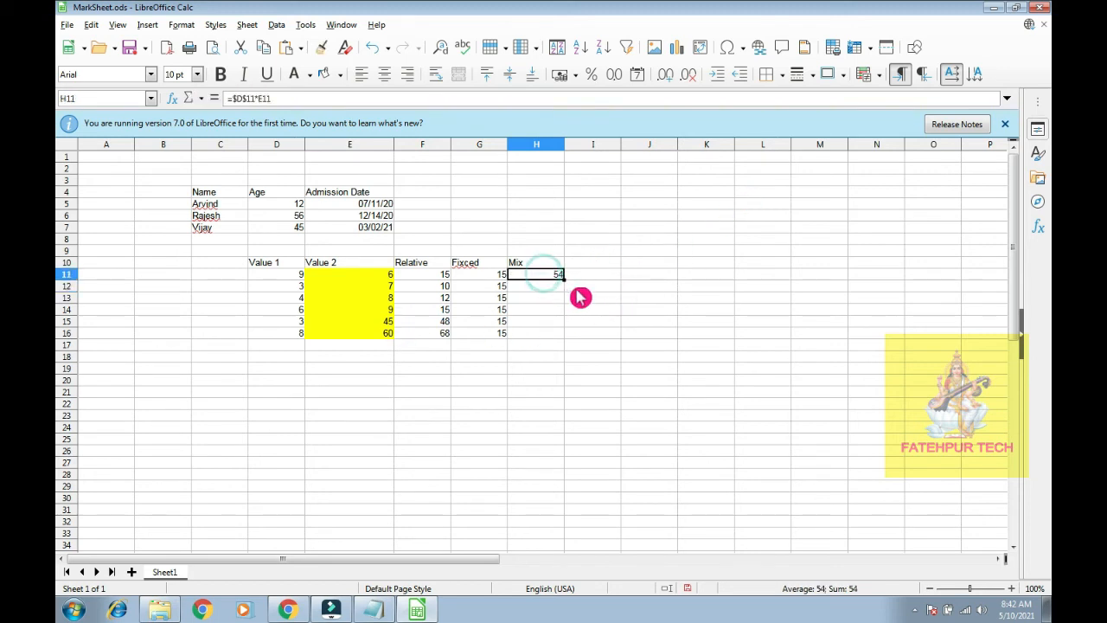
{"action": "left_click_drag", "start_coordinate": [564, 280], "coordinate": [563, 338]}
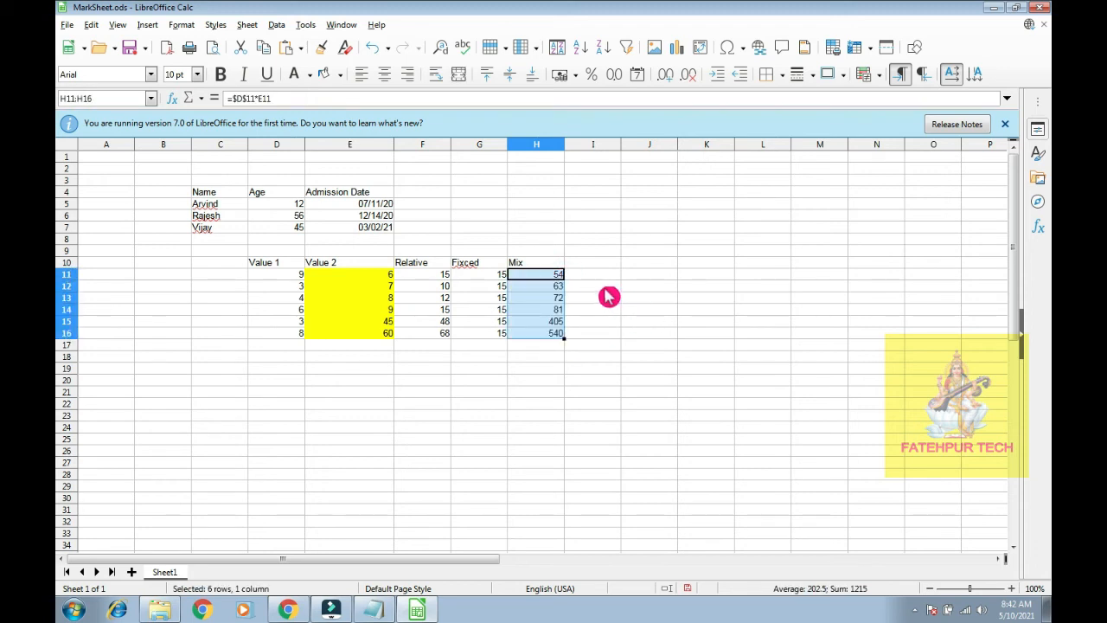
{"action": "left_click", "coordinate": [581, 263]}
{"action": "left_click", "coordinate": [553, 274]}
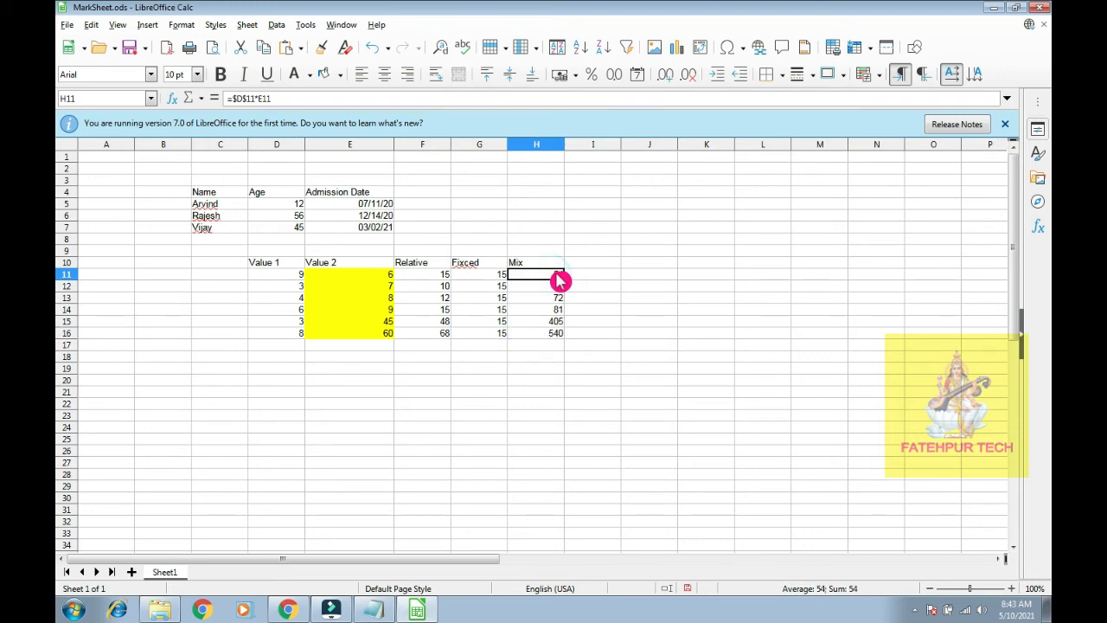
{"action": "left_click", "coordinate": [557, 286]}
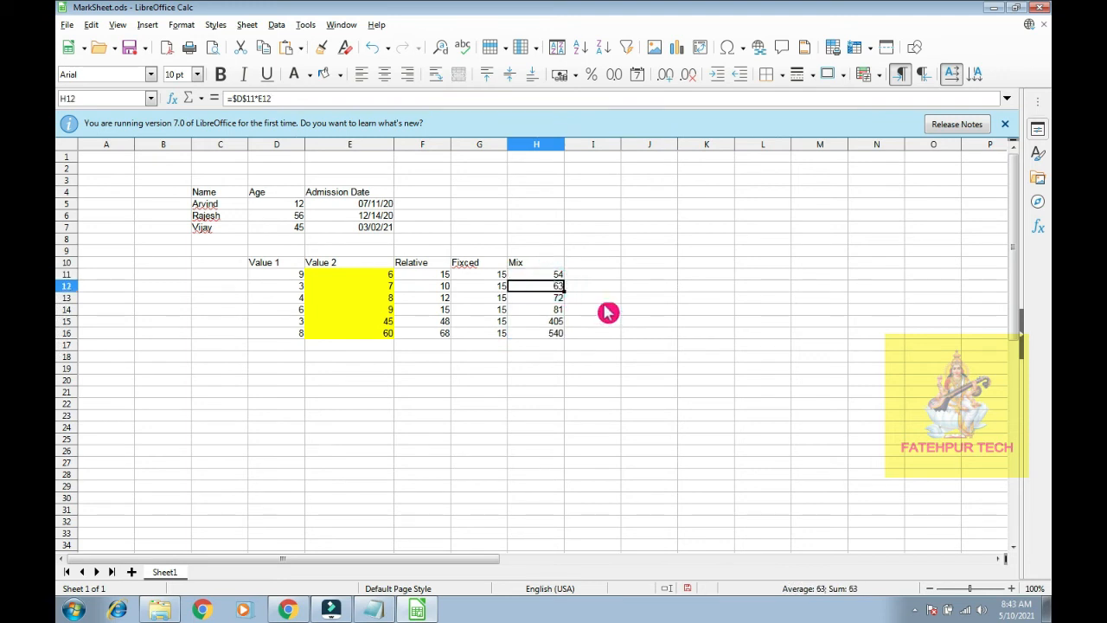
{"action": "left_click", "coordinate": [558, 299]}
{"action": "left_click", "coordinate": [552, 309]}
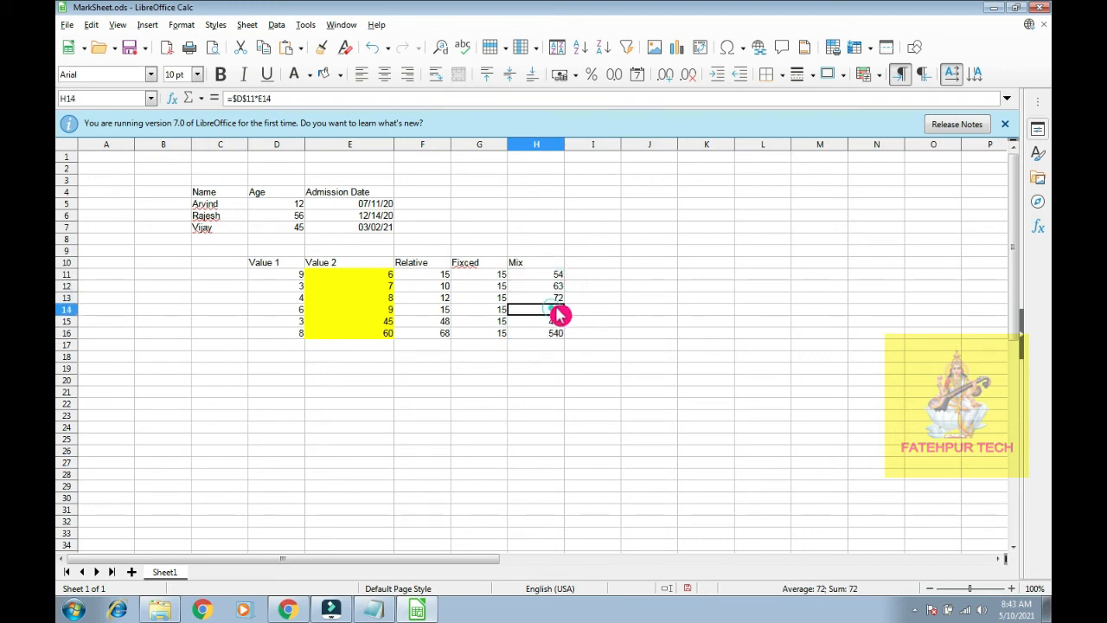
{"action": "left_click", "coordinate": [594, 264]}
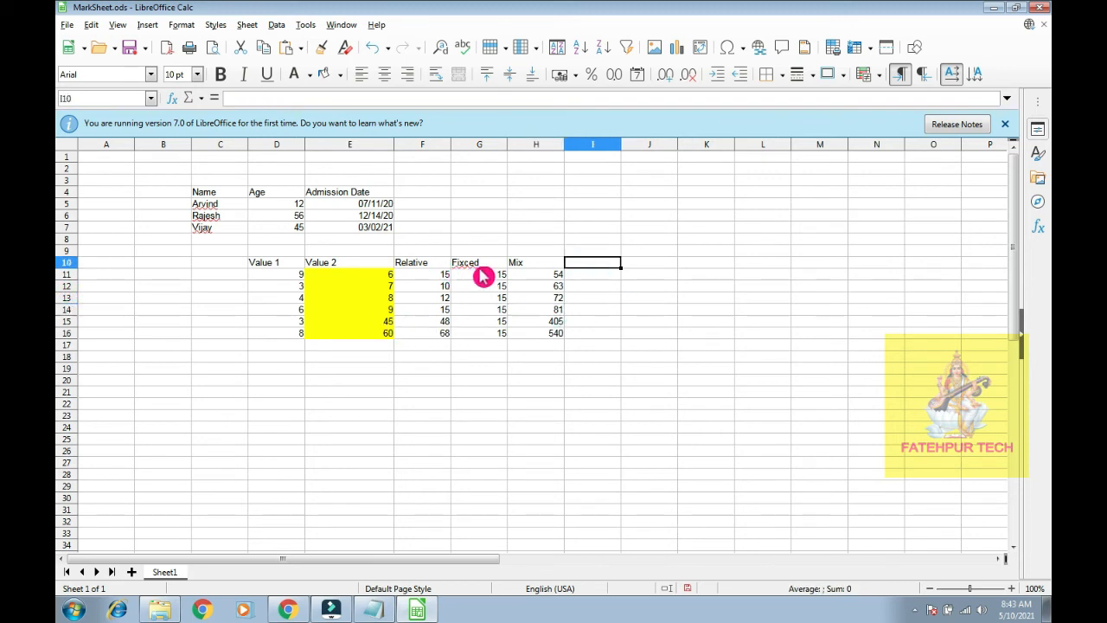
Zoom the sheet out to 20% and in to 399%.
{"action": "left_click", "coordinate": [288, 609]}
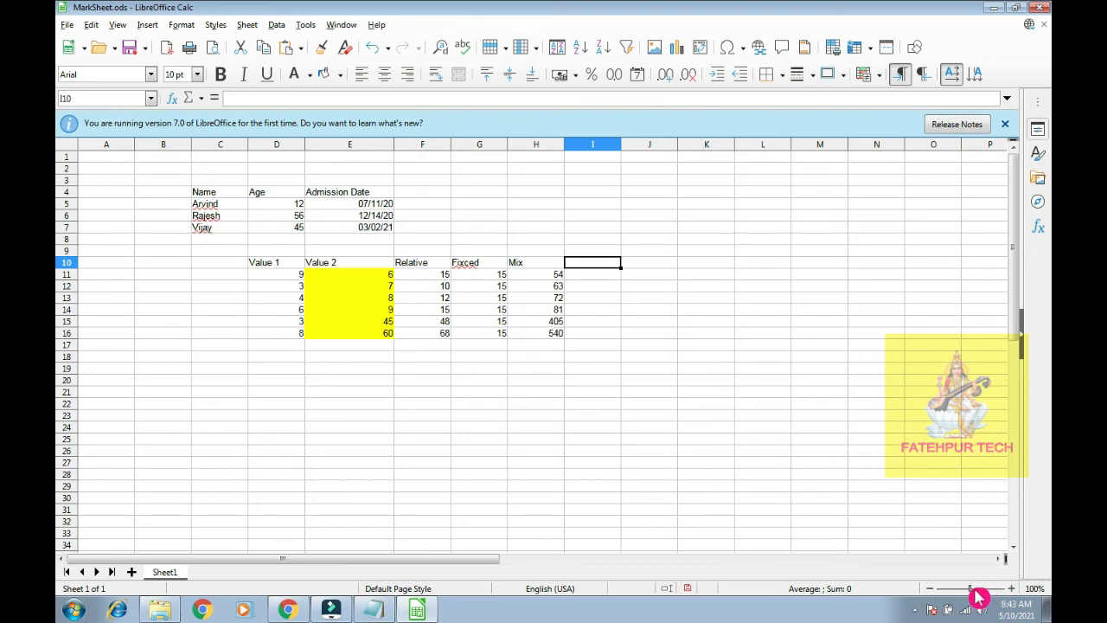
{"action": "left_click_drag", "start_coordinate": [974, 590], "coordinate": [937, 595]}
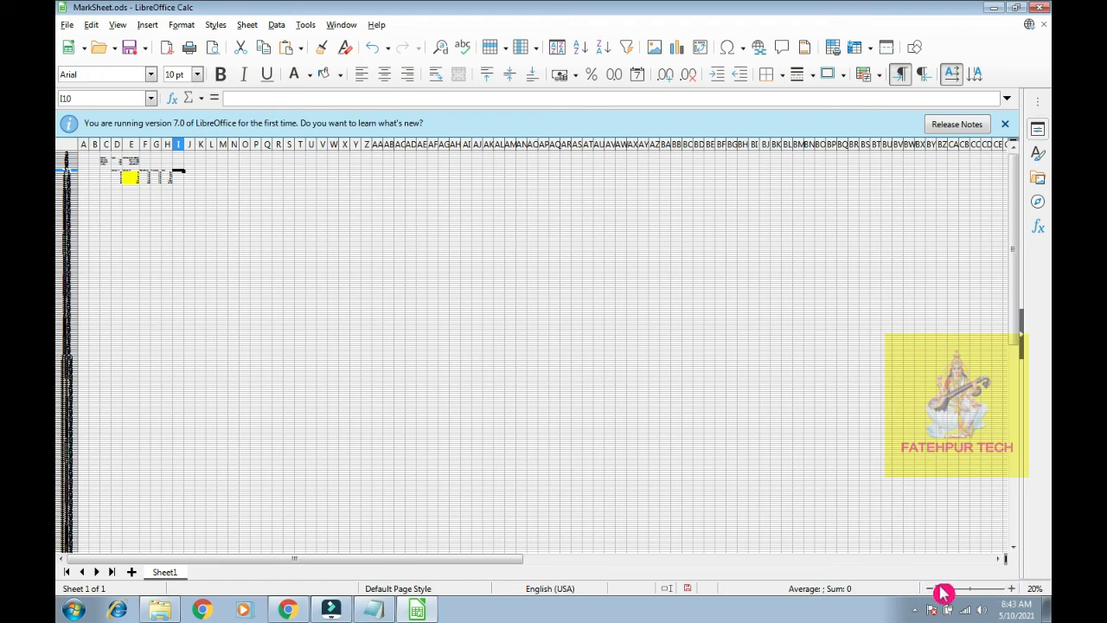
{"action": "left_click_drag", "start_coordinate": [981, 591], "coordinate": [1014, 590]}
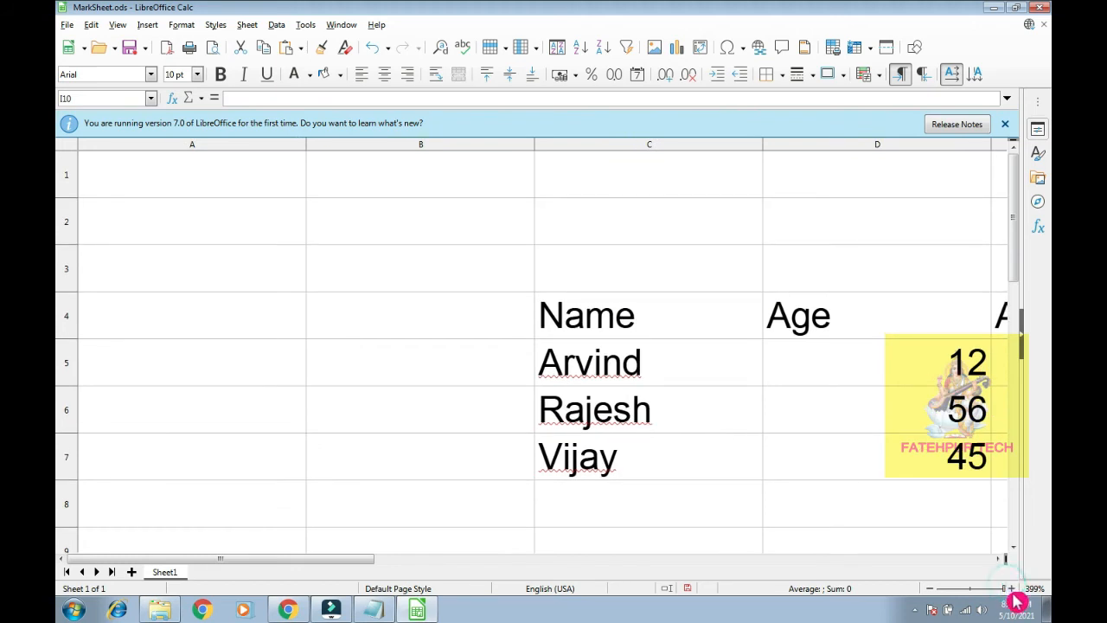
{"action": "left_click", "coordinate": [1010, 589]}
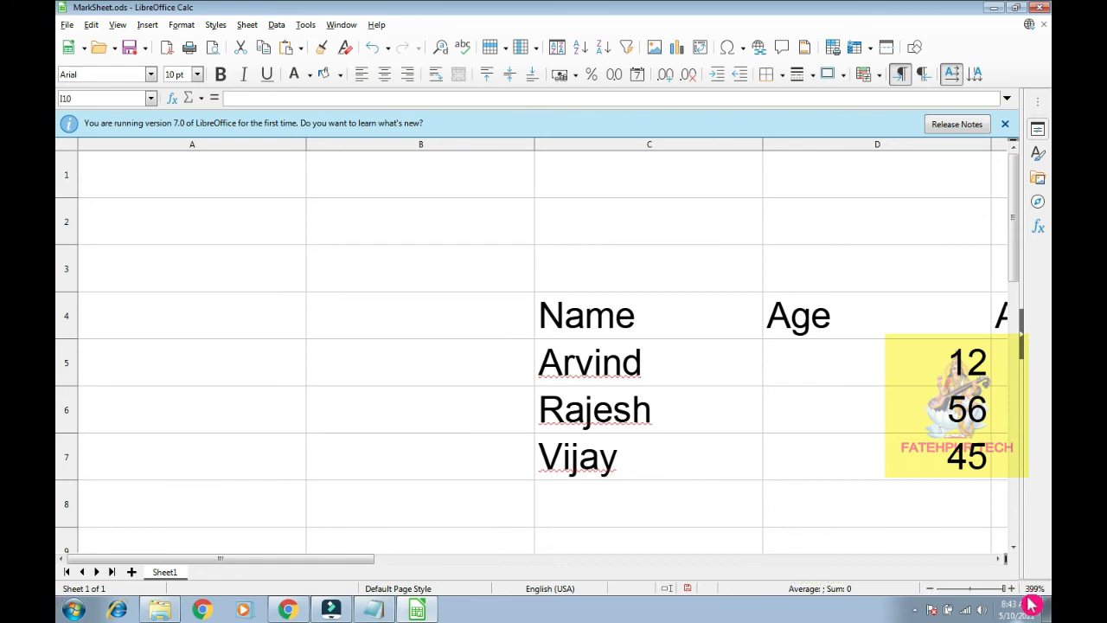
Set the sheet's variable zoom factor to 400%.
{"action": "double_click", "coordinate": [1033, 591]}
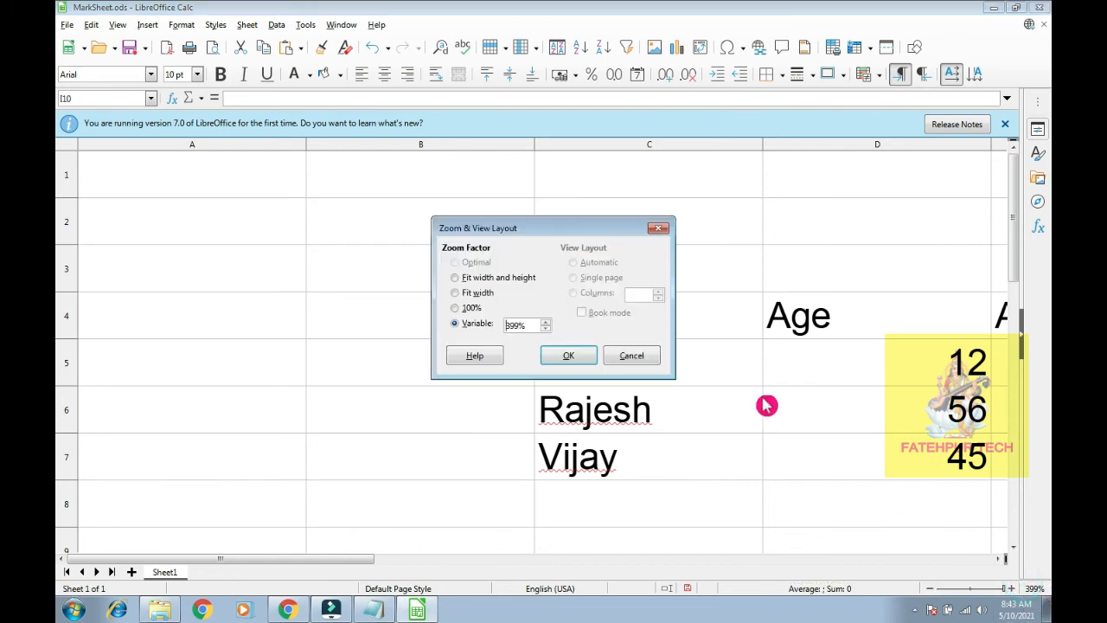
{"action": "left_click_drag", "start_coordinate": [529, 327], "coordinate": [499, 333]}
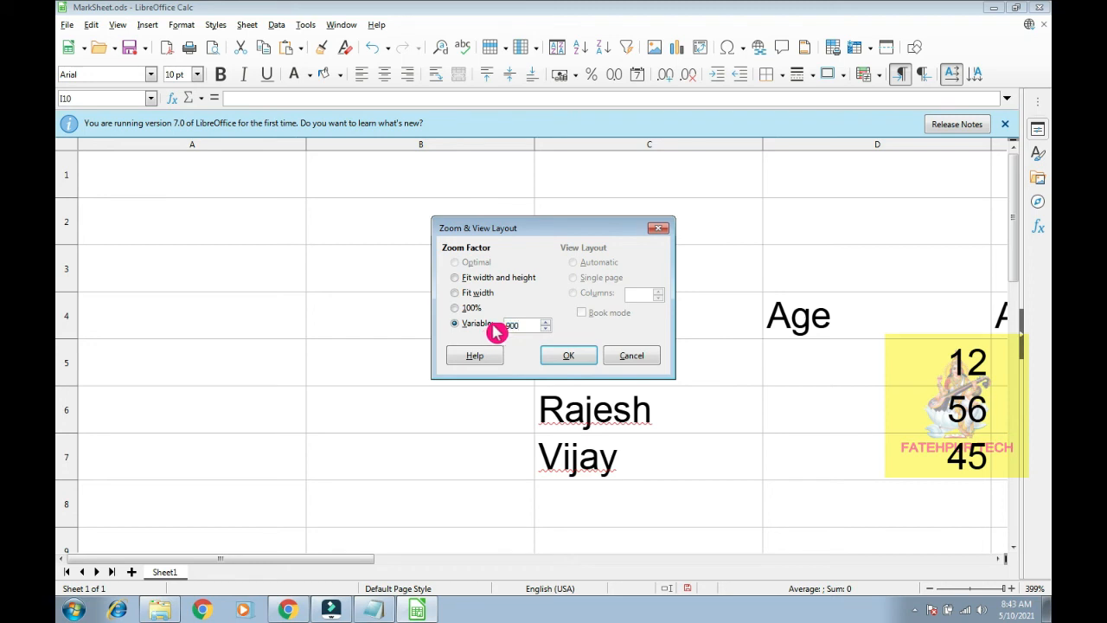
{"action": "type", "text": "400"}
{"action": "left_click", "coordinate": [569, 355]}
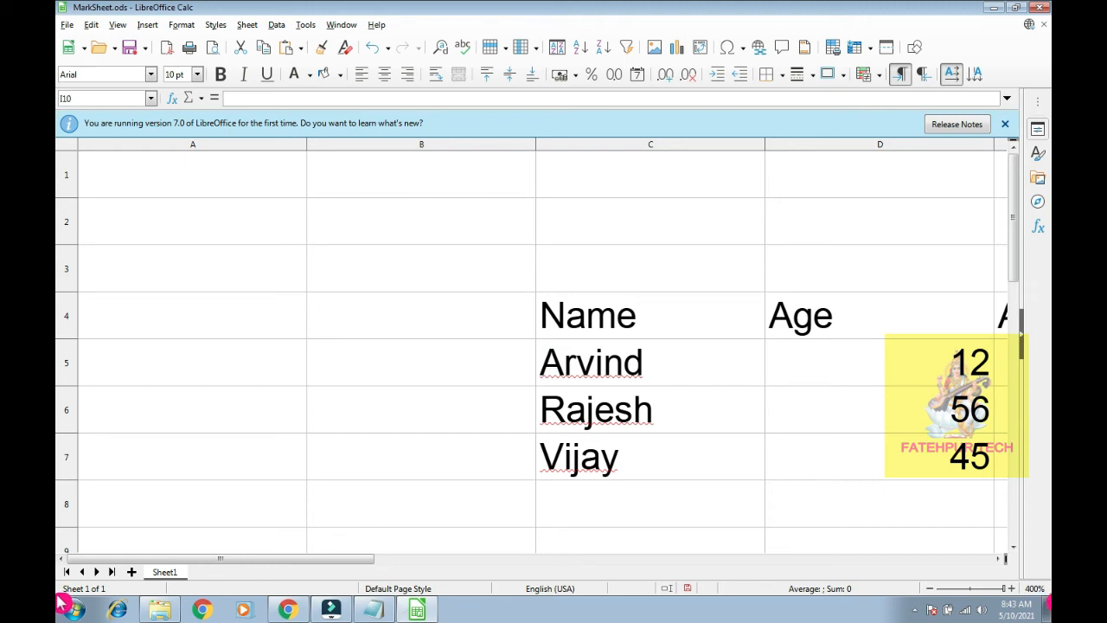
Try to set the sheet's variable zoom factor to 0.
{"action": "double_click", "coordinate": [1035, 589]}
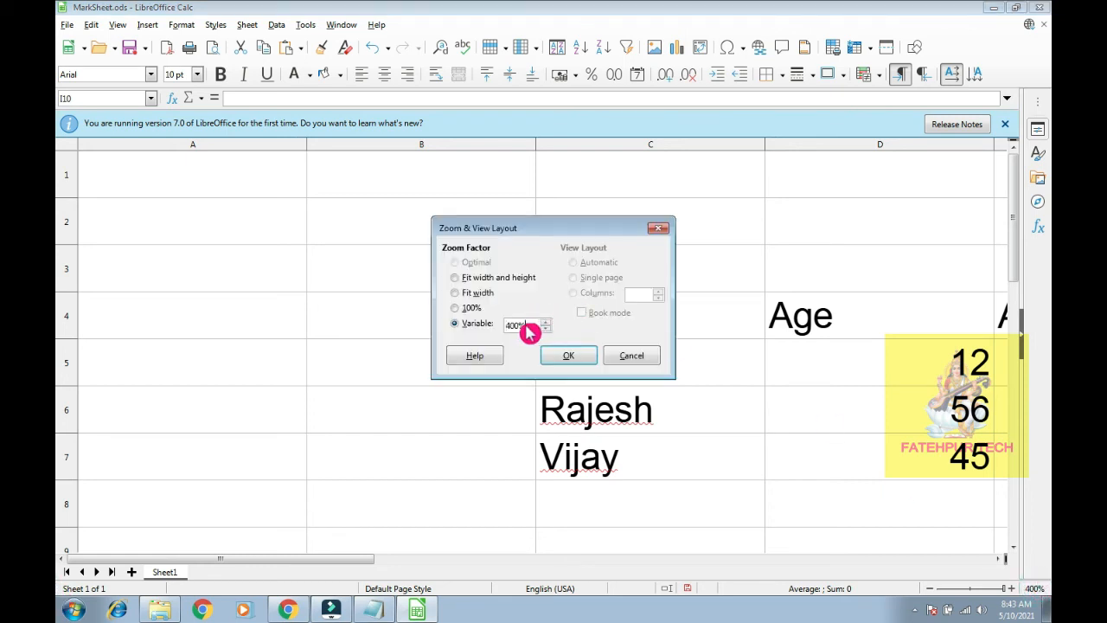
{"action": "left_click", "coordinate": [464, 328]}
{"action": "type", "text": "0"}
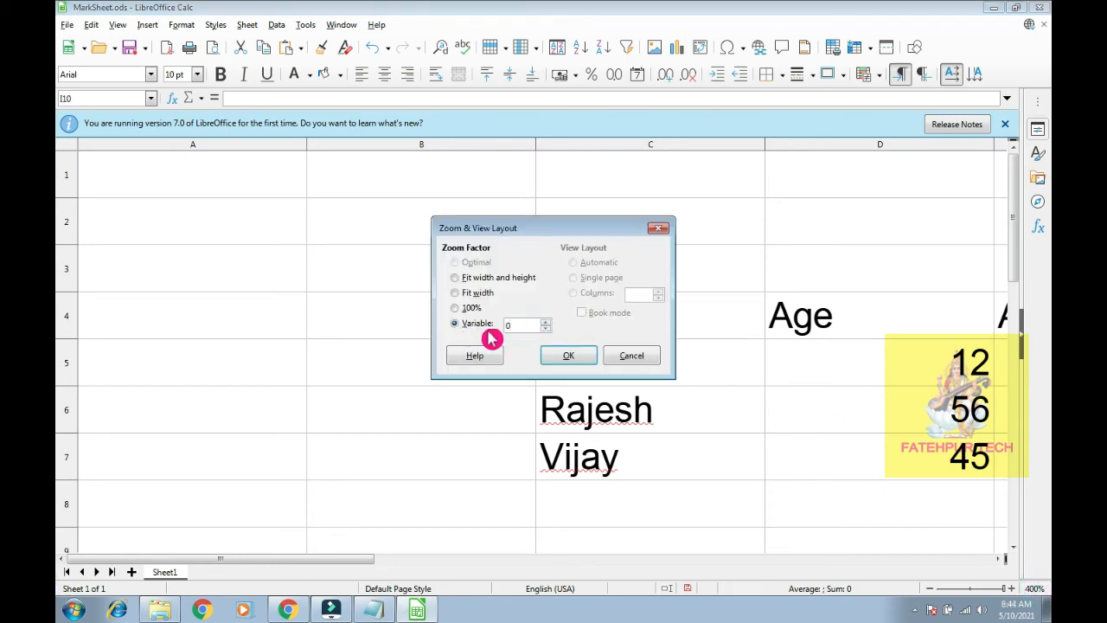
{"action": "left_click", "coordinate": [573, 357]}
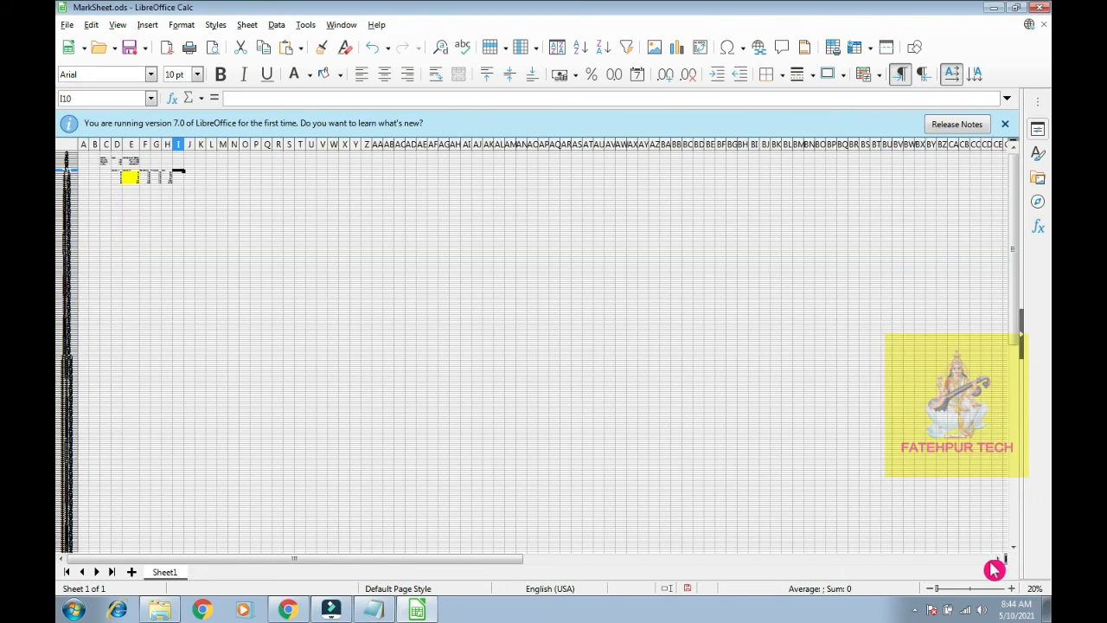
Open the zoom settings again, dismiss them without changes, and return the sheet to 100% zoom.
{"action": "double_click", "coordinate": [1035, 589]}
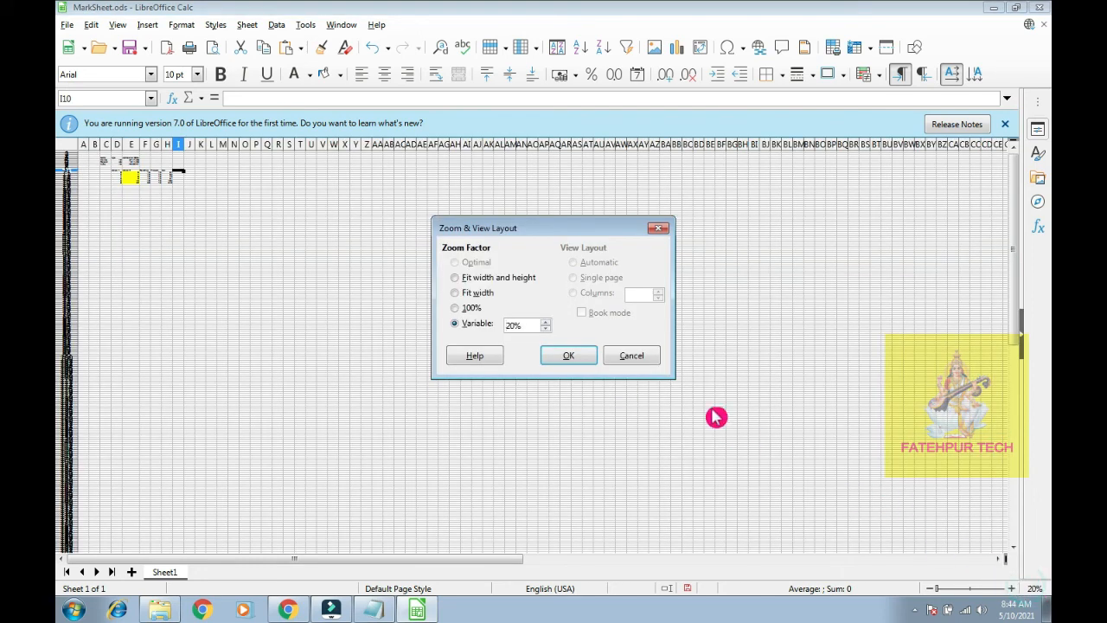
{"action": "left_click", "coordinate": [638, 358]}
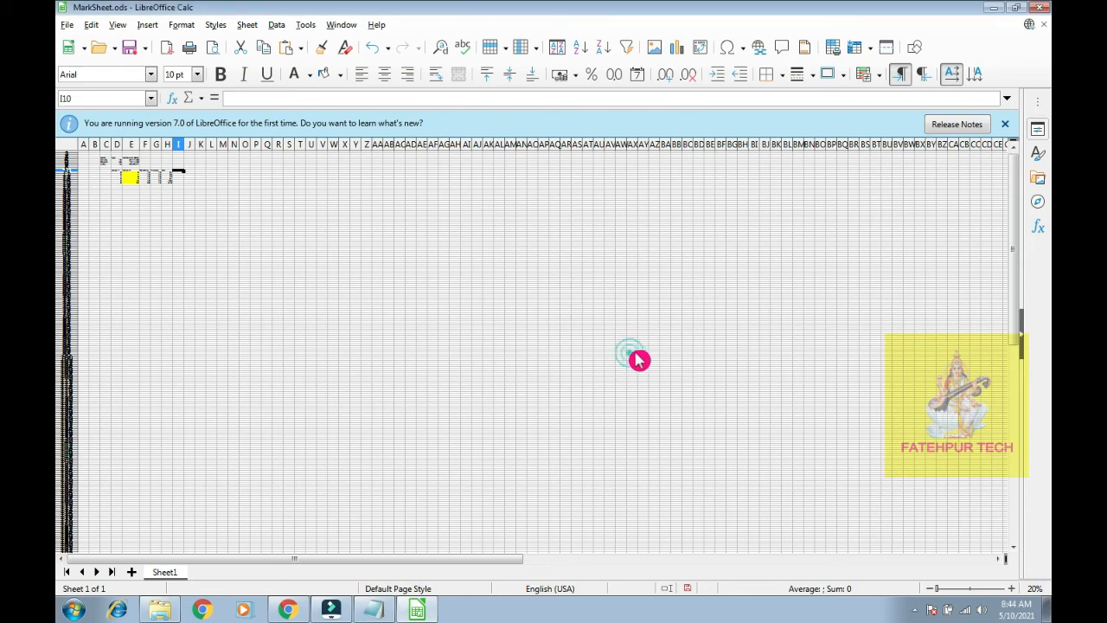
{"action": "left_click", "coordinate": [971, 591]}
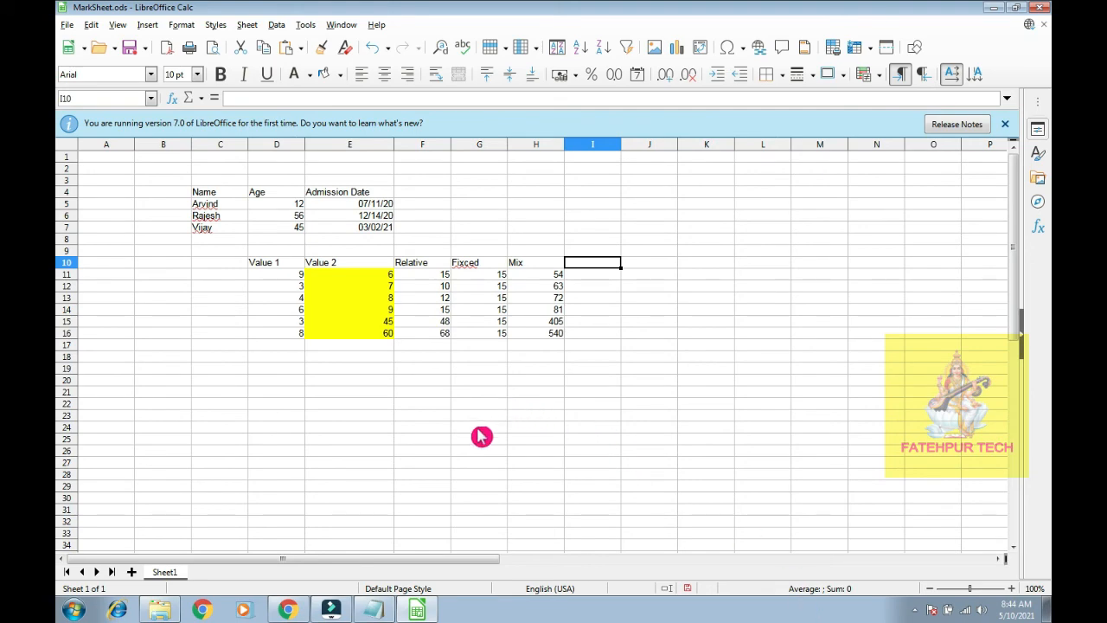
Switch to Chrome to check the Chapter-4 spreadsheet topics in the syllabus PDF, and return to MarkSheet.ods in LibreOffice Calc.
{"action": "left_click", "coordinate": [296, 605]}
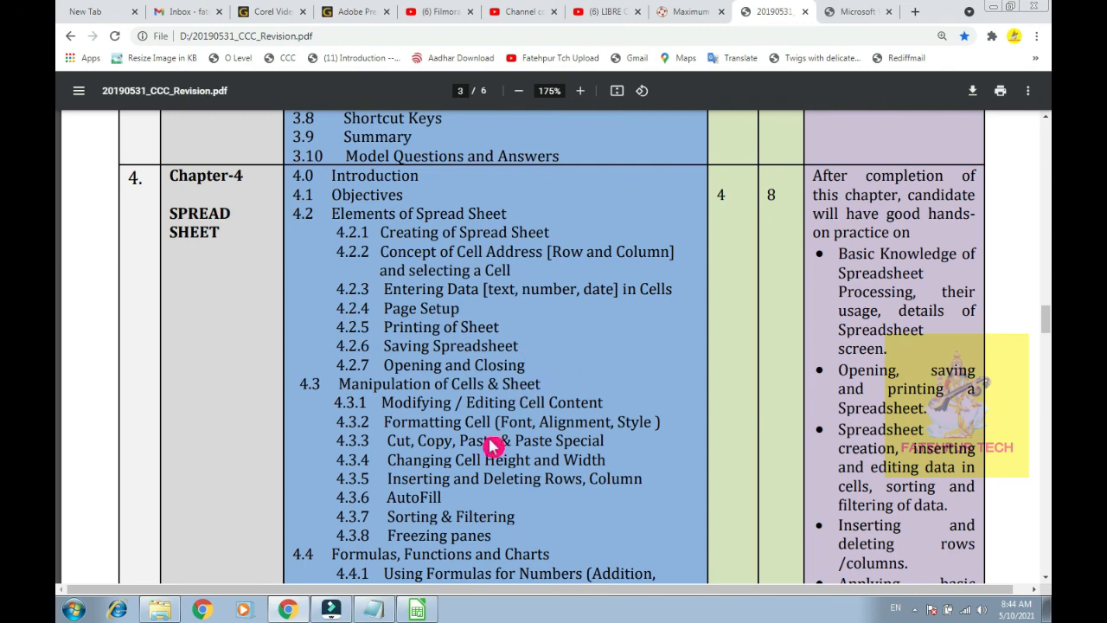
{"action": "left_click", "coordinate": [417, 610]}
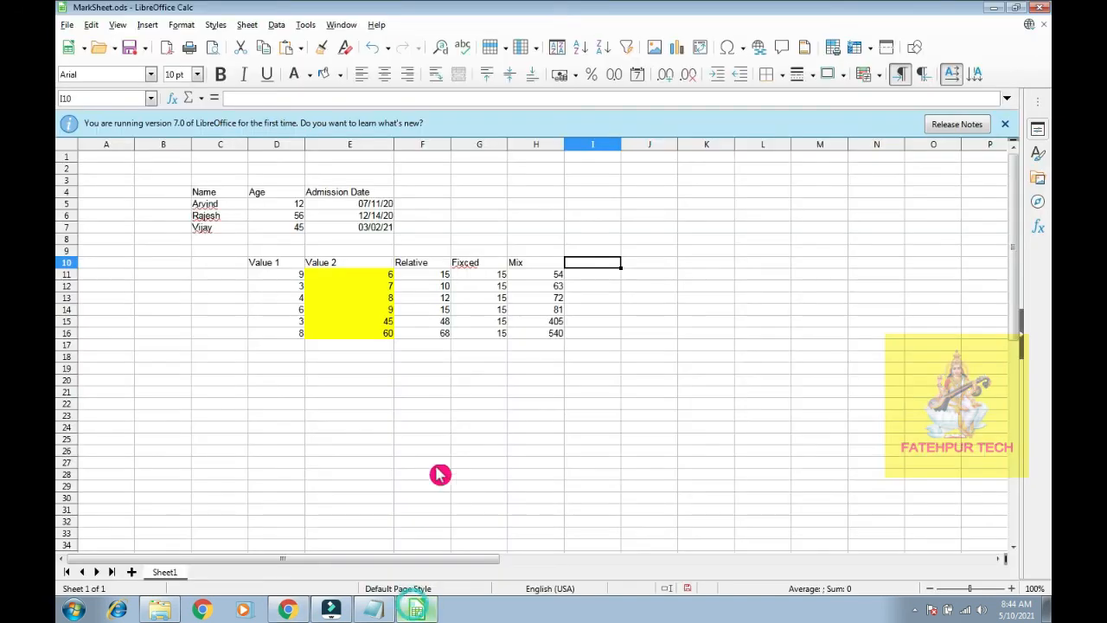
Trace the sheet's page area by selecting J1:J31 and A1:H34, and clear the selection.
{"action": "left_click", "coordinate": [152, 160]}
{"action": "left_click", "coordinate": [818, 157]}
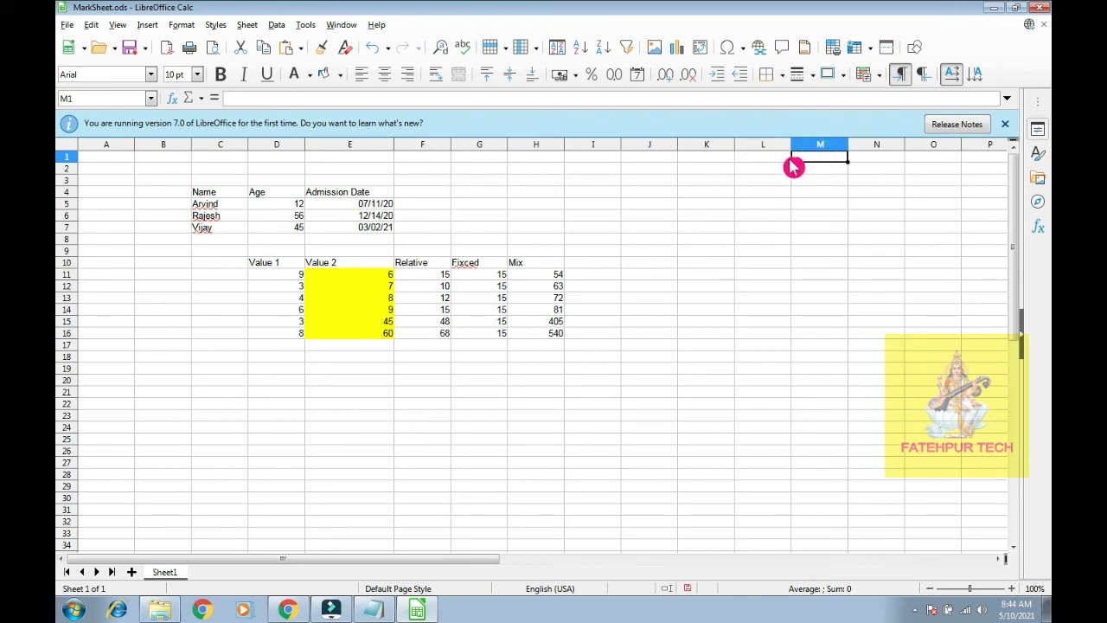
{"action": "left_click_drag", "start_coordinate": [651, 158], "coordinate": [650, 512]}
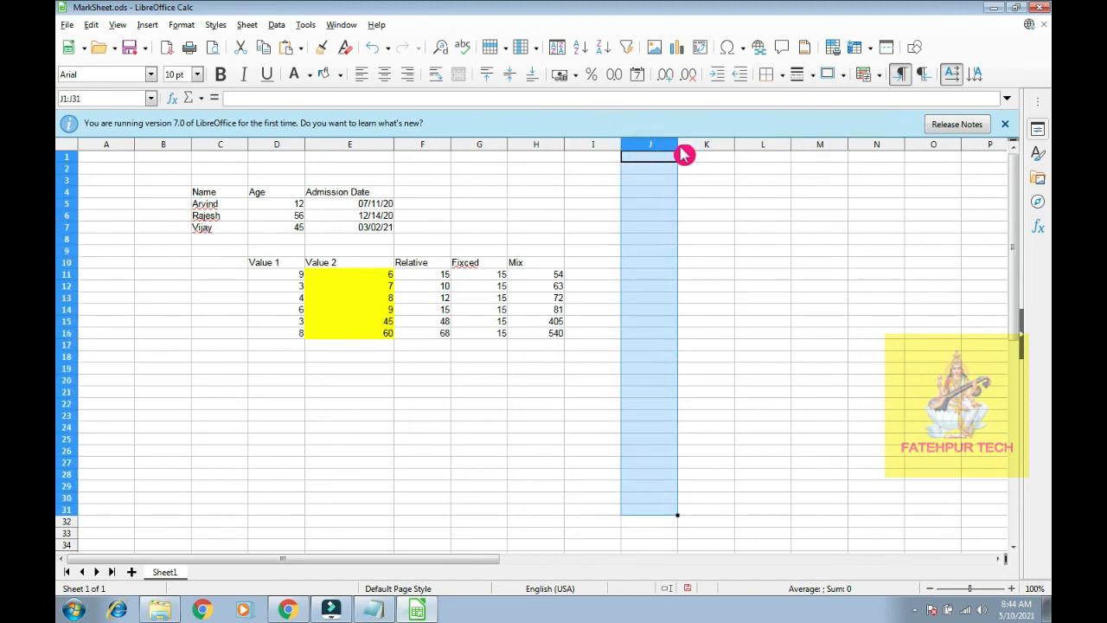
{"action": "left_click", "coordinate": [637, 287]}
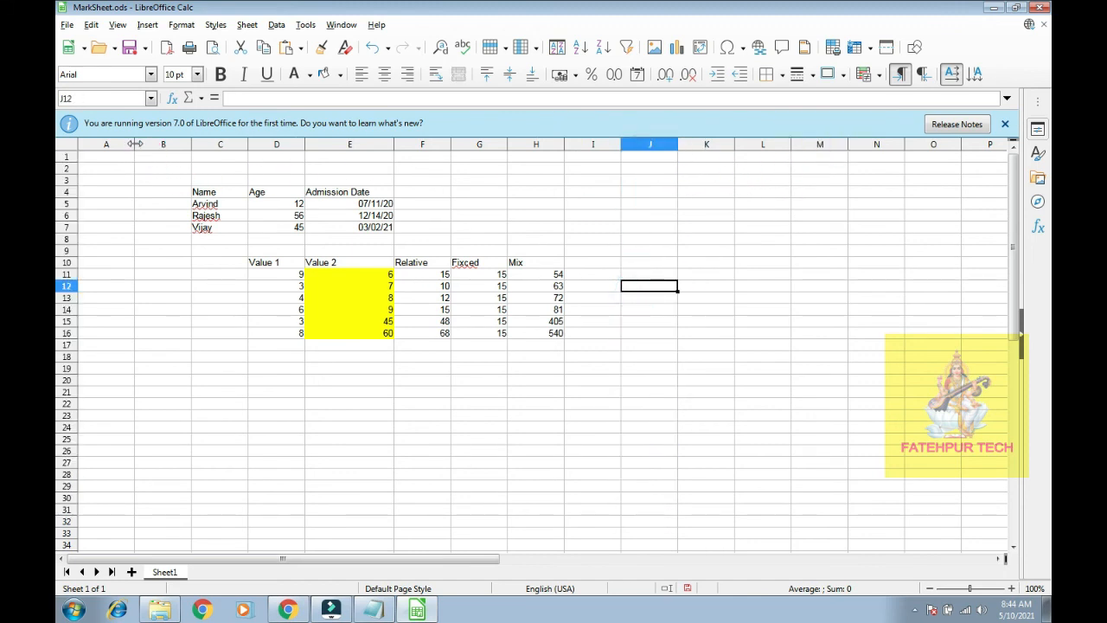
{"action": "left_click_drag", "start_coordinate": [100, 159], "coordinate": [534, 547]}
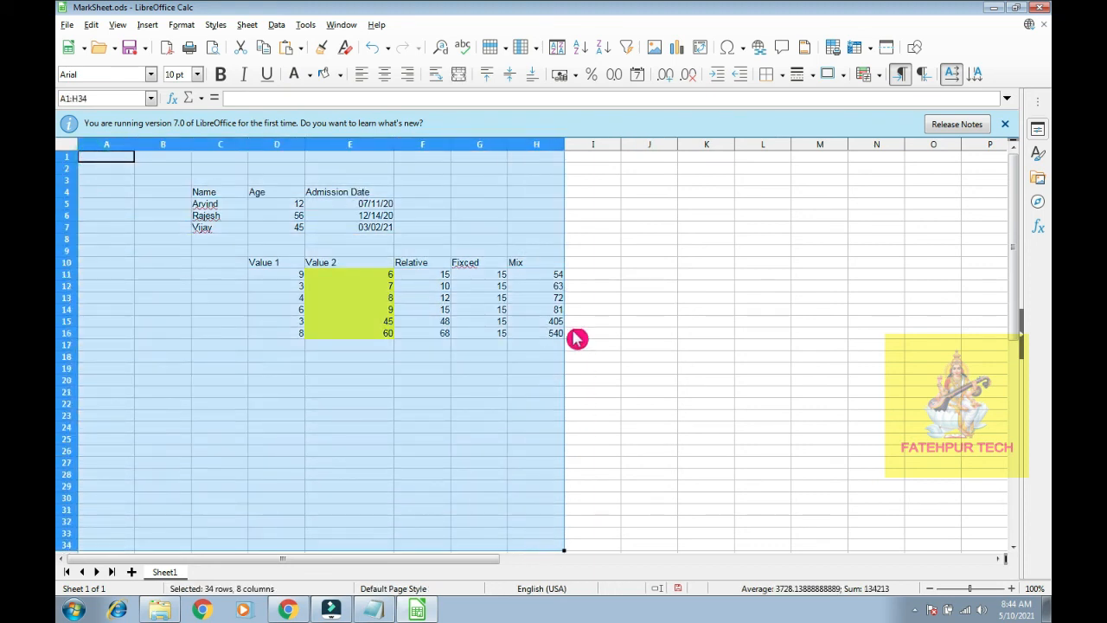
{"action": "left_click", "coordinate": [620, 300]}
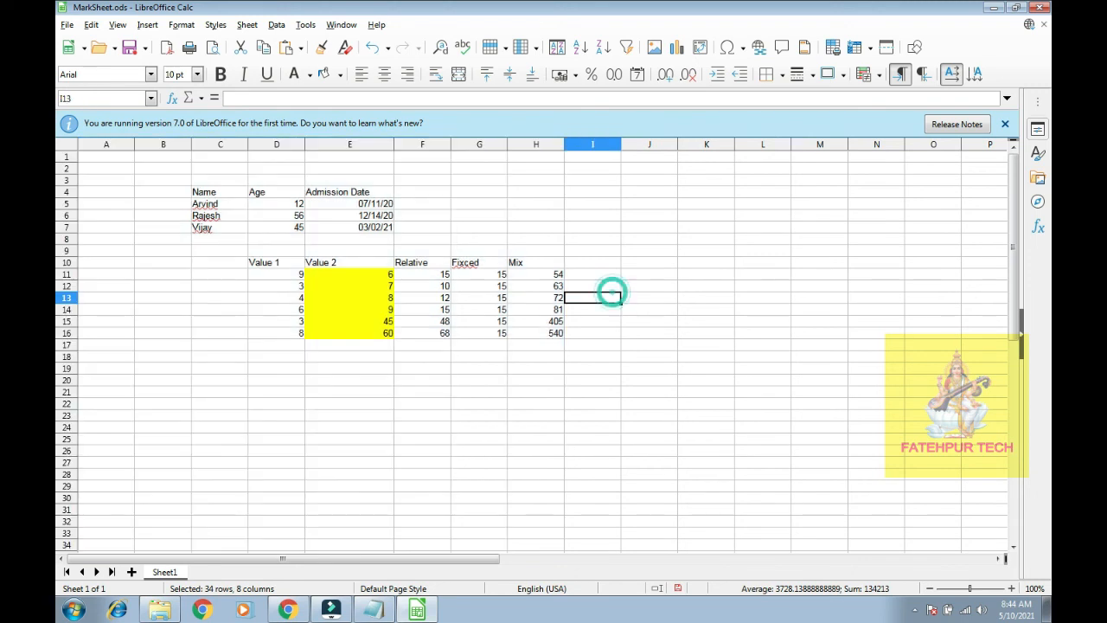
Open the print preview of the MarkSheet spreadsheet.
{"action": "left_click", "coordinate": [69, 26]}
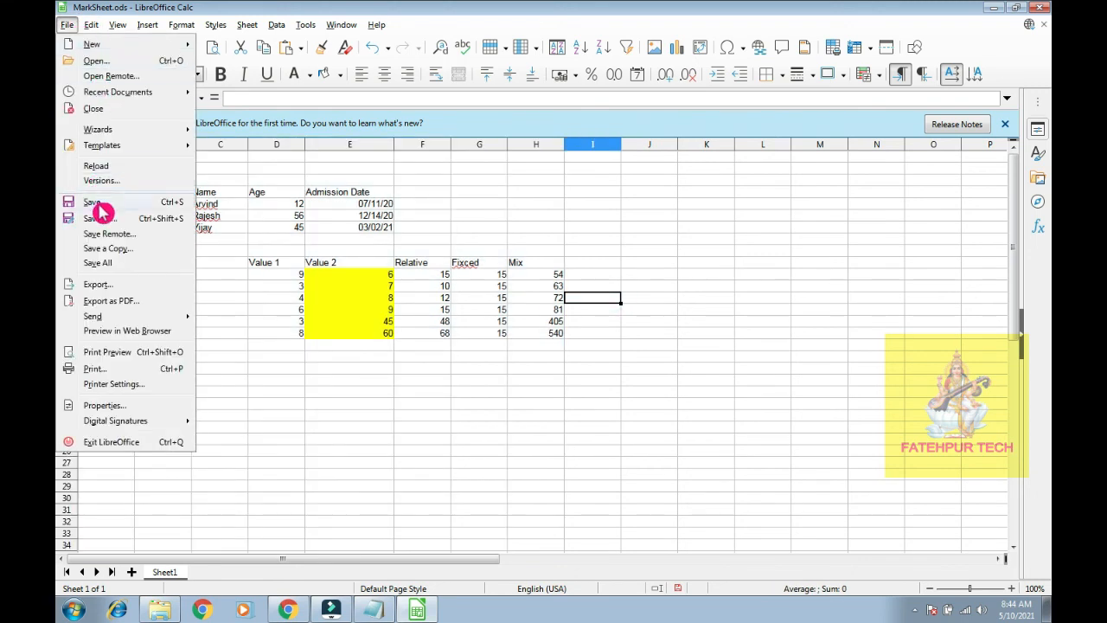
{"action": "left_click", "coordinate": [144, 355]}
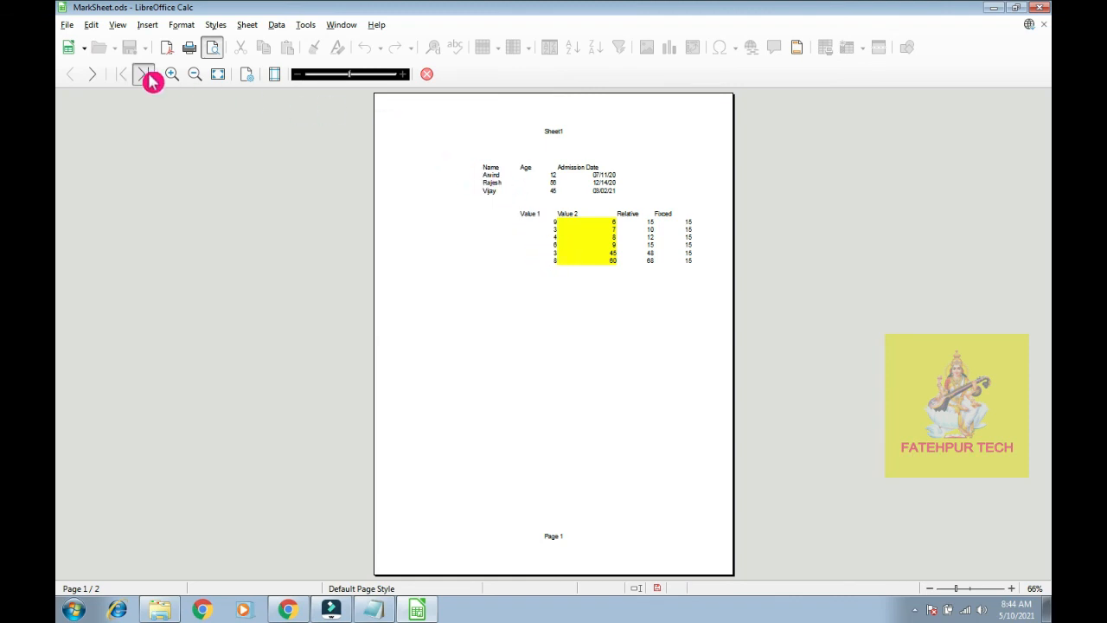
Close the print preview, trace the two page areas by selecting B3:G19 and H6:I16, and clear the selection.
{"action": "left_click", "coordinate": [428, 73]}
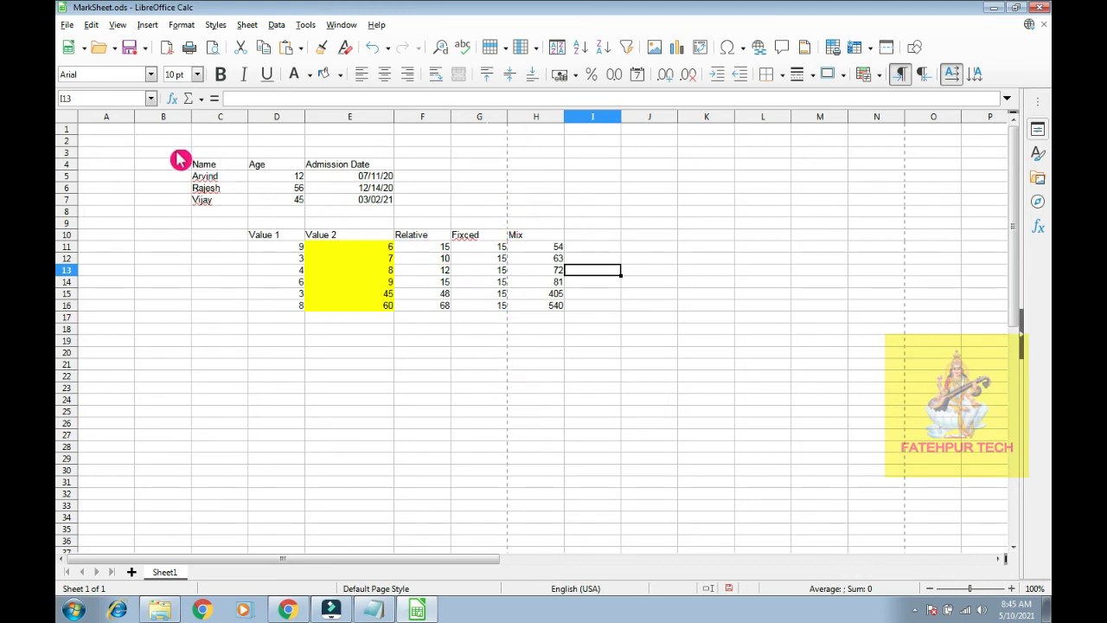
{"action": "left_click_drag", "start_coordinate": [170, 152], "coordinate": [494, 349]}
{"action": "left_click", "coordinate": [536, 223]}
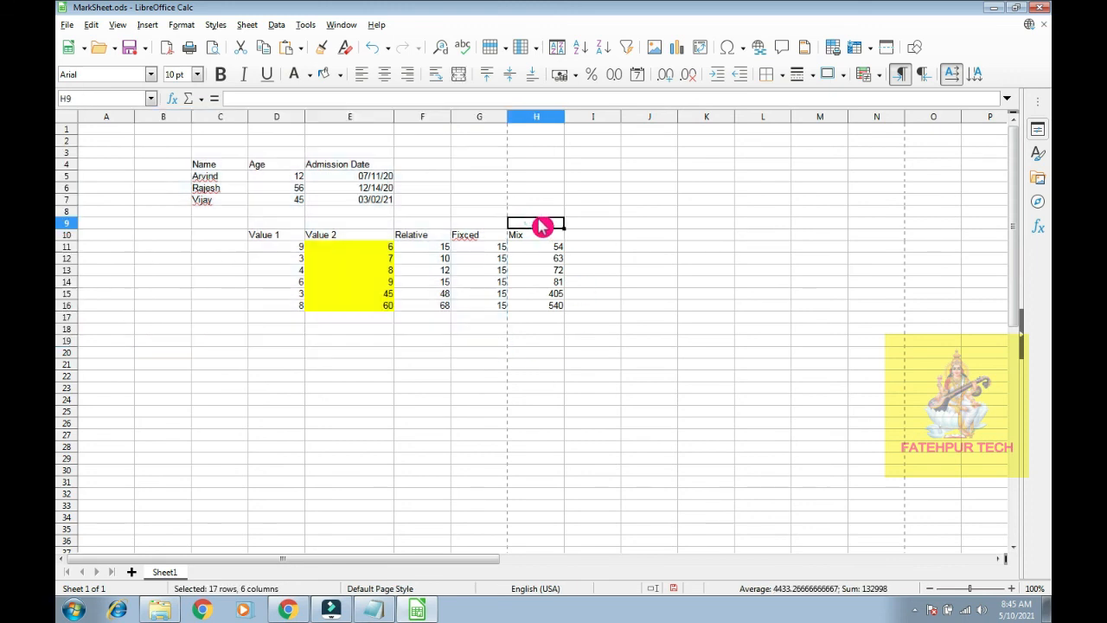
{"action": "left_click_drag", "start_coordinate": [528, 193], "coordinate": [588, 312]}
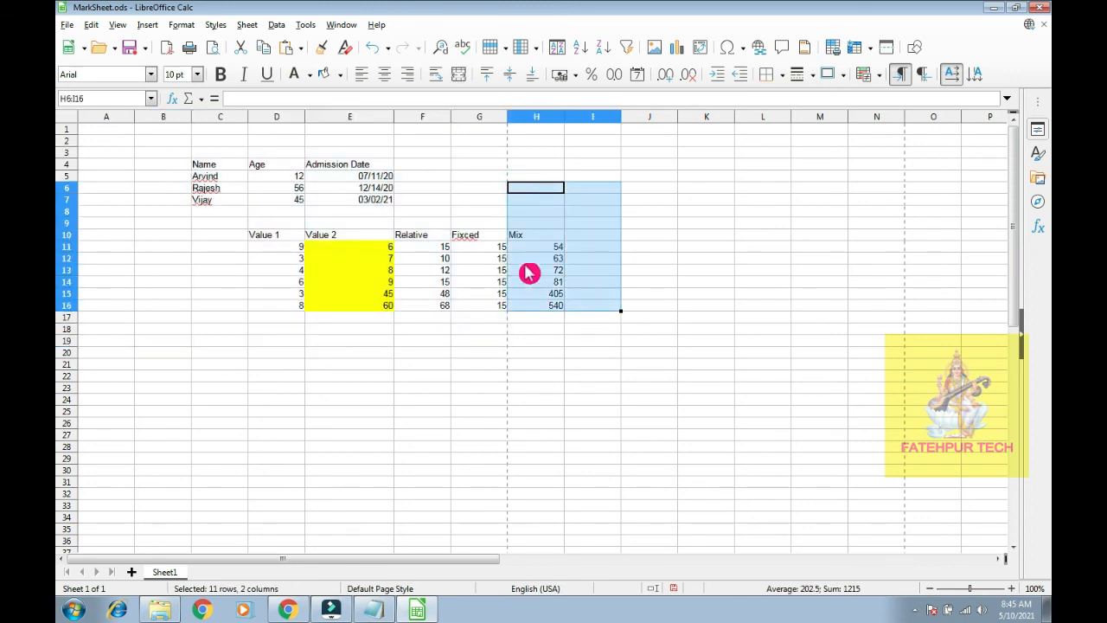
{"action": "left_click", "coordinate": [269, 169]}
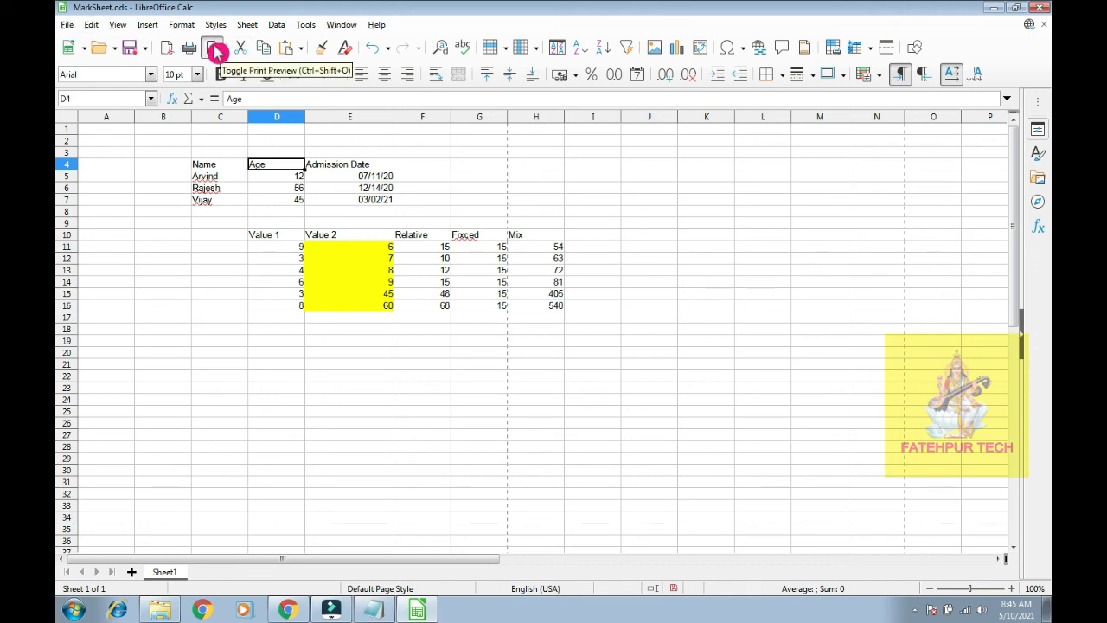
Reopen the print preview, compare how the columns are split across both pages, and close the preview.
{"action": "left_click", "coordinate": [214, 48]}
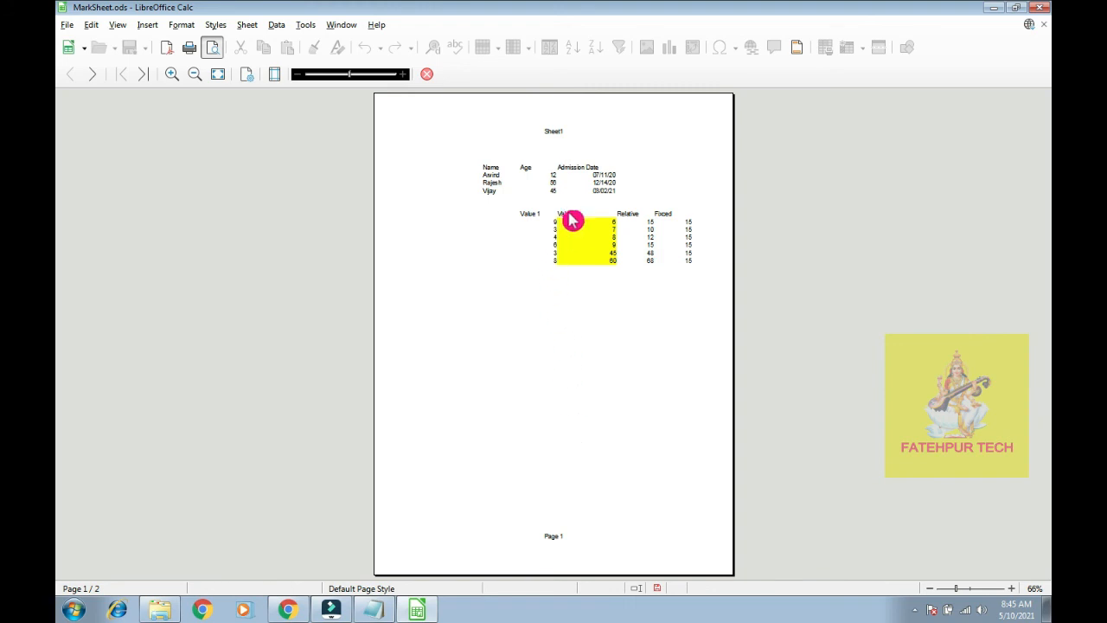
{"action": "scroll", "coordinate": [578, 211], "scroll_direction": "down", "scroll_amount": 1}
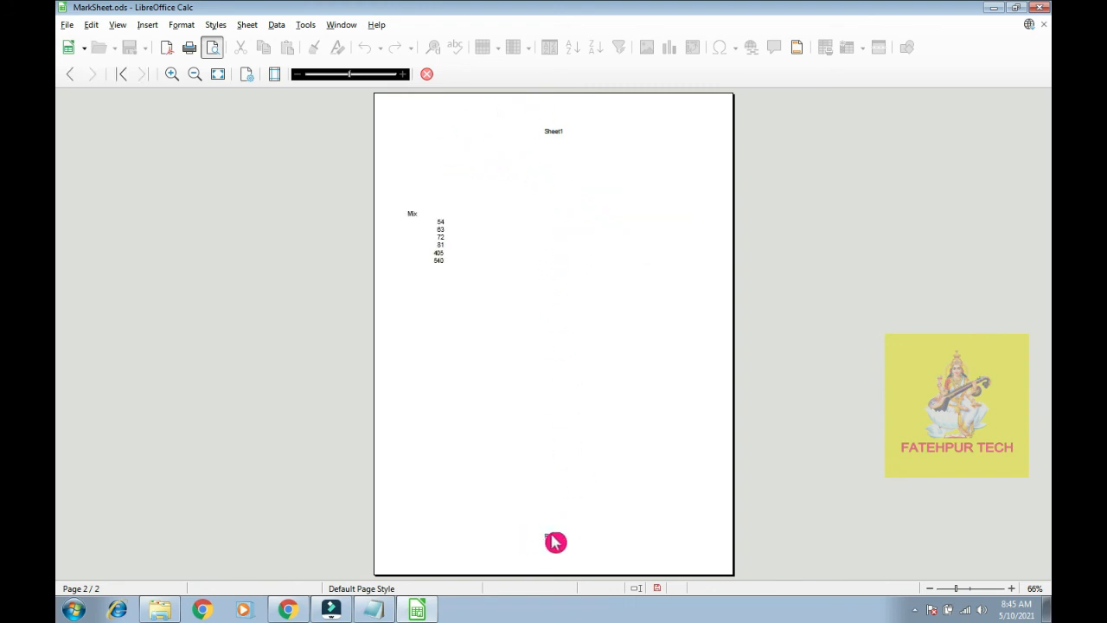
{"action": "scroll", "coordinate": [446, 183], "scroll_direction": "up", "scroll_amount": 1}
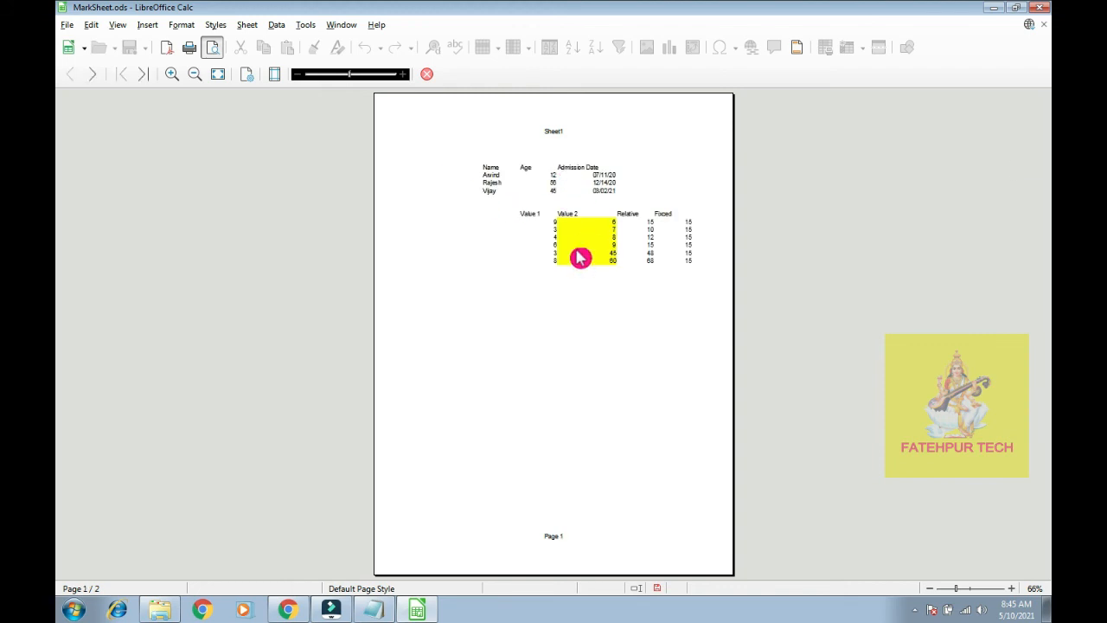
{"action": "scroll", "coordinate": [562, 226], "scroll_direction": "down", "scroll_amount": 1}
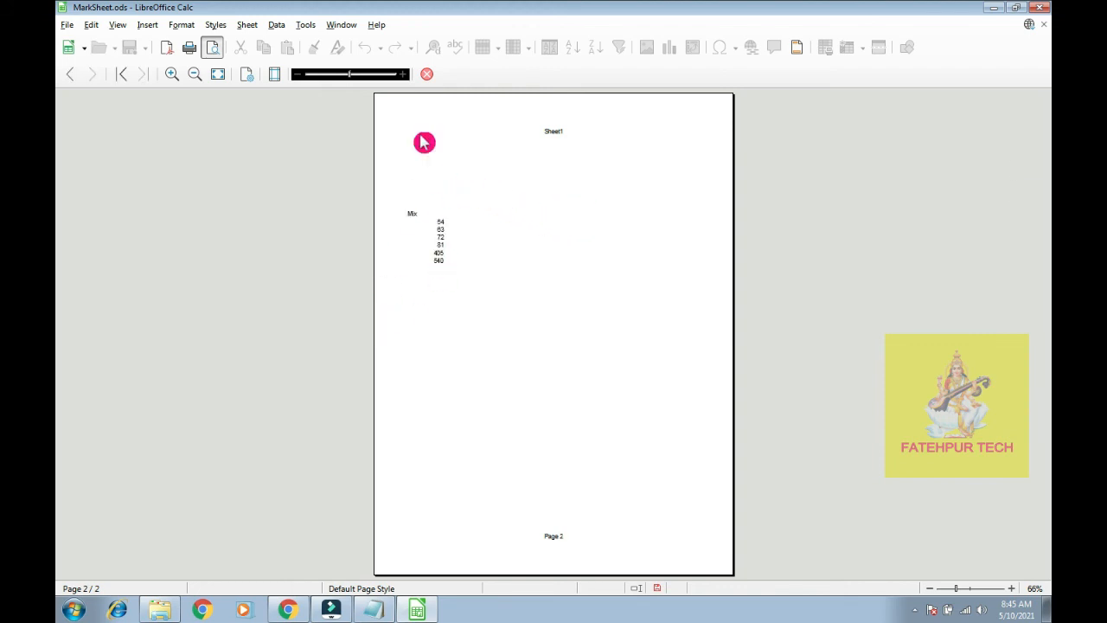
{"action": "left_click", "coordinate": [431, 78]}
Open the print settings for the spreadsheet and set the paper size to A4.
{"action": "left_click", "coordinate": [70, 25]}
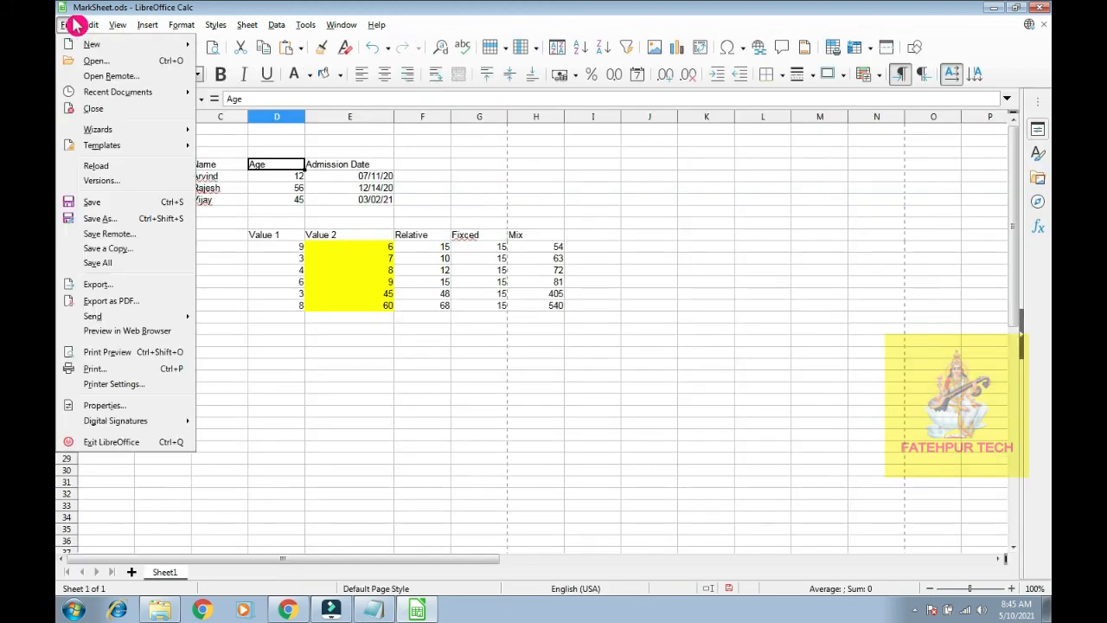
{"action": "left_click", "coordinate": [97, 368]}
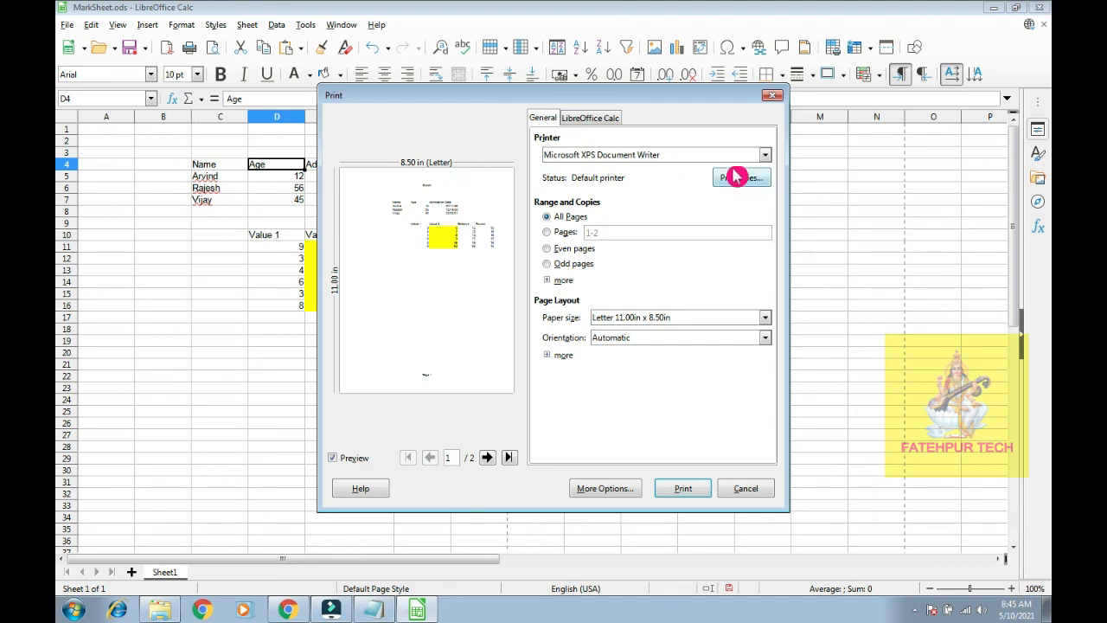
{"action": "left_click", "coordinate": [626, 318]}
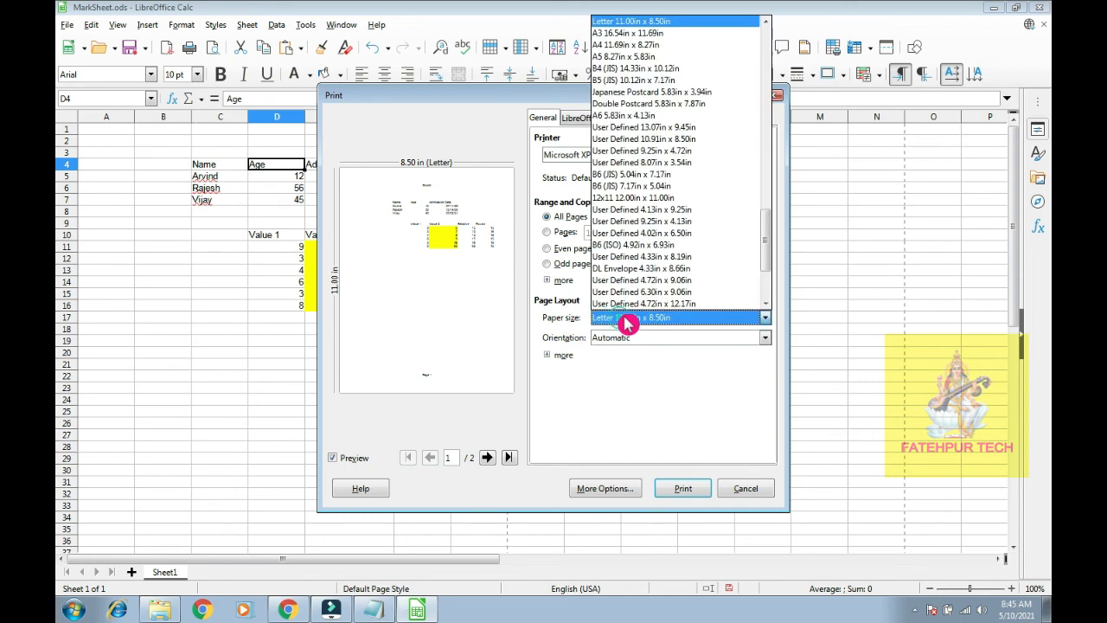
{"action": "left_click", "coordinate": [647, 45]}
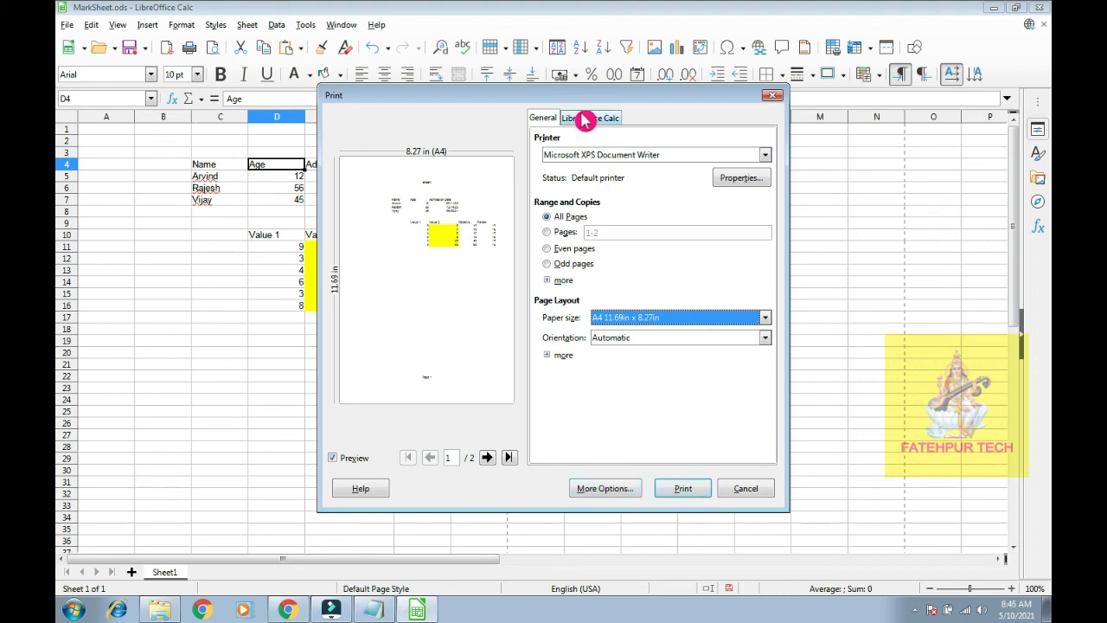
Check the available printers and the Microsoft XPS Document Writer properties, and dismiss them without changes.
{"action": "left_click", "coordinate": [575, 157]}
{"action": "left_click", "coordinate": [575, 156]}
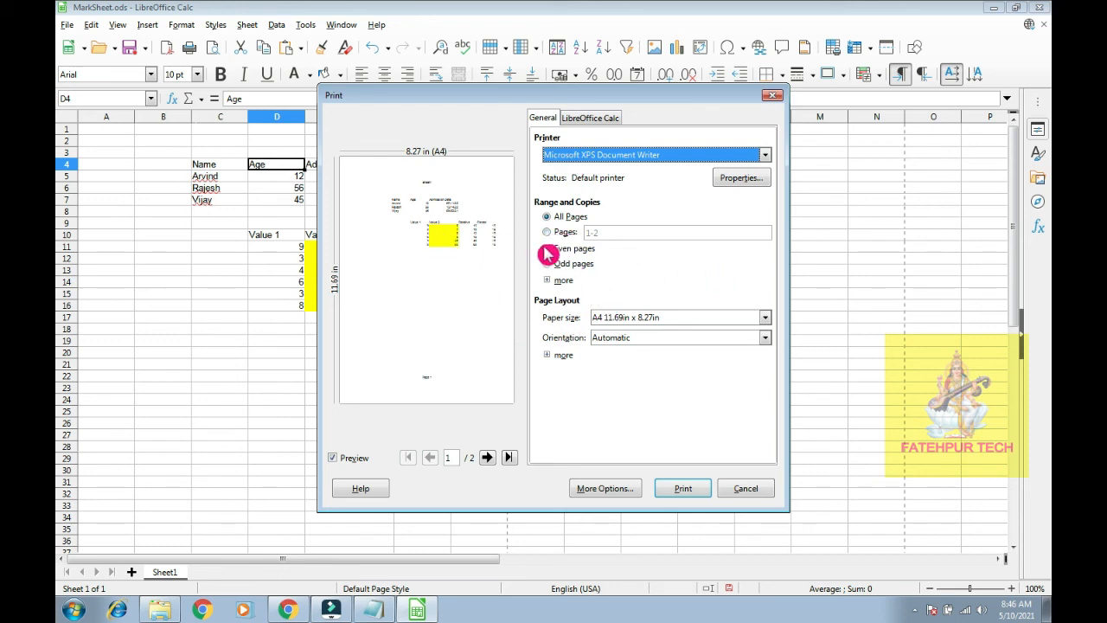
{"action": "left_click", "coordinate": [751, 179]}
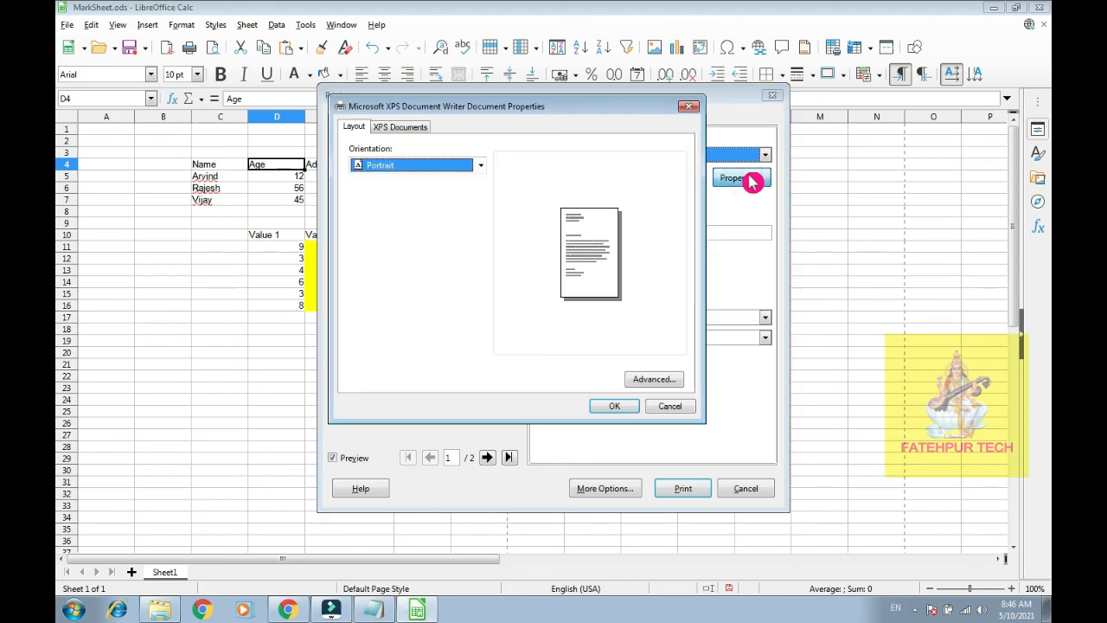
{"action": "left_click", "coordinate": [689, 105]}
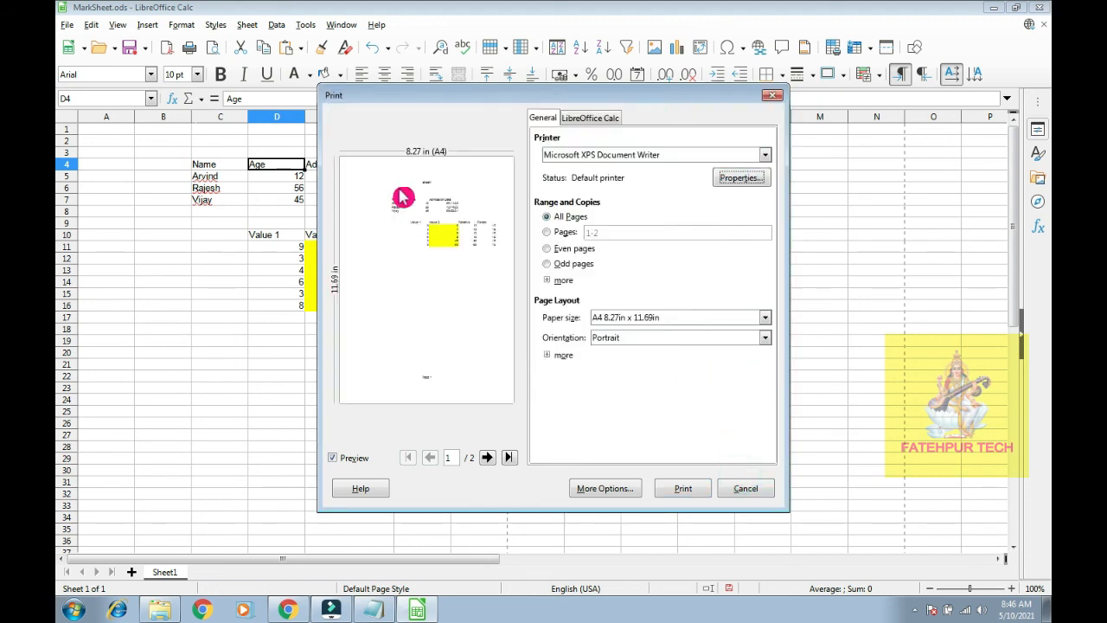
Check the page orientation choices, keep Portrait, and preview both pages in the print settings.
{"action": "left_click", "coordinate": [615, 339]}
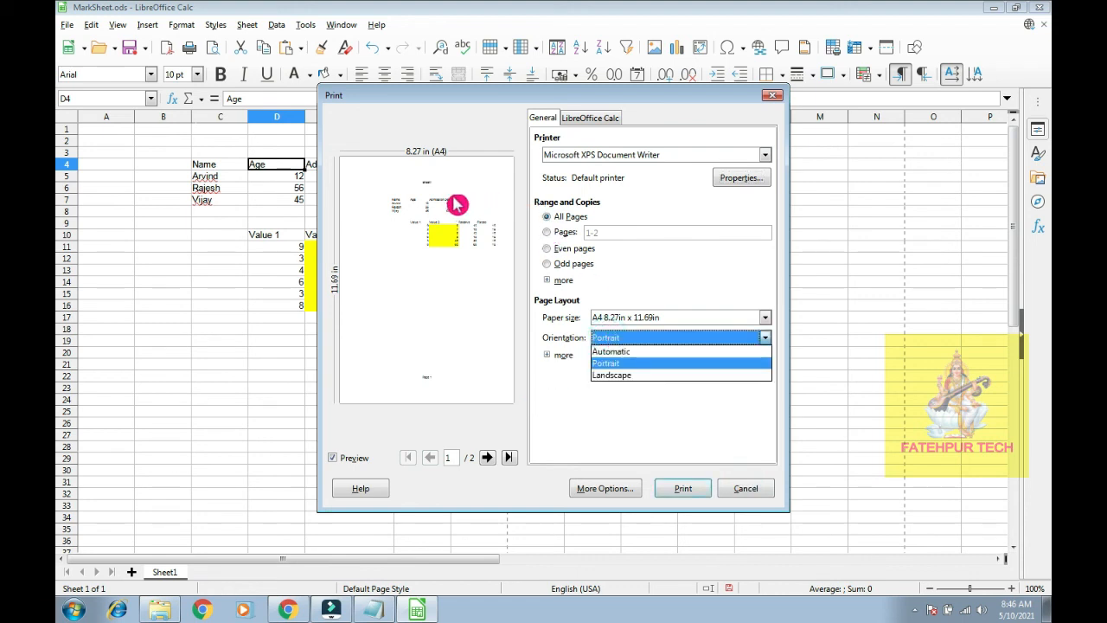
{"action": "left_click", "coordinate": [459, 223]}
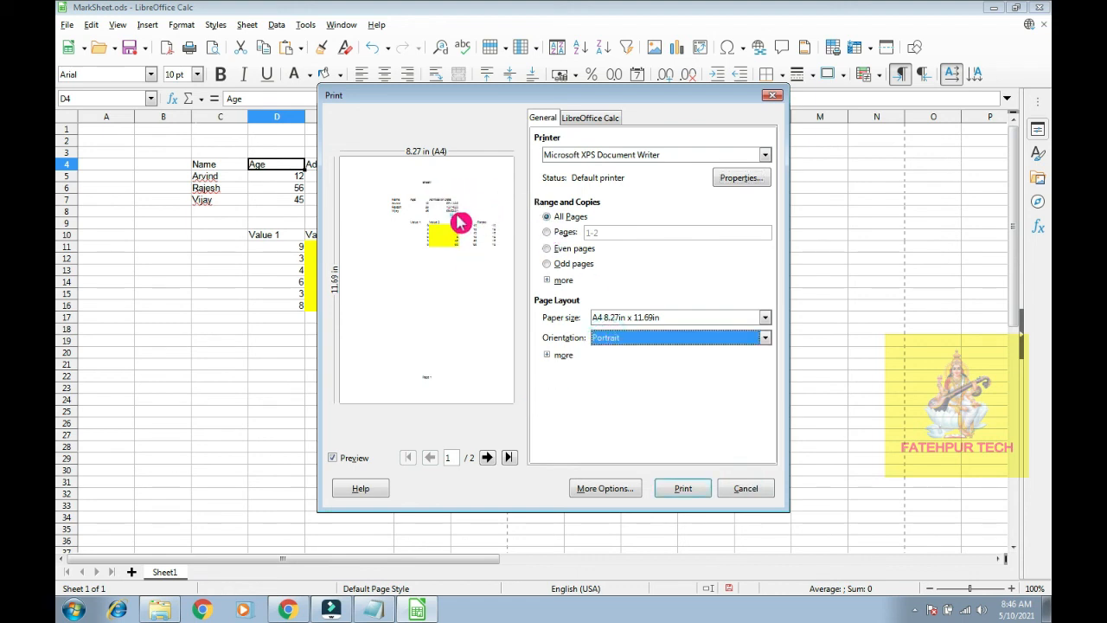
{"action": "left_click", "coordinate": [490, 458]}
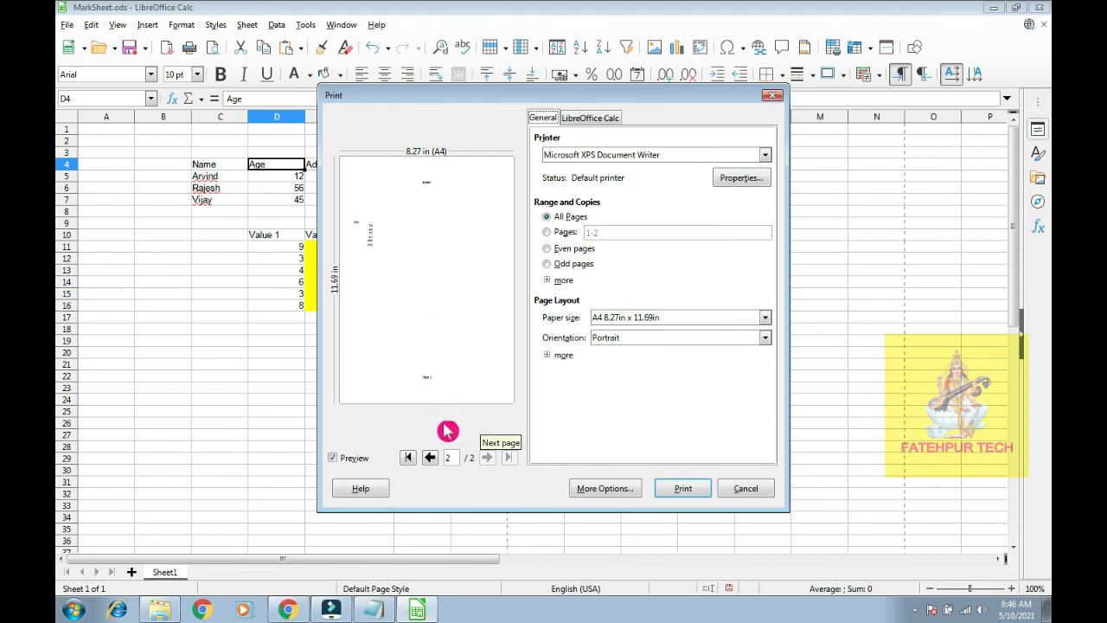
{"action": "left_click", "coordinate": [440, 460]}
Set the print orientation to Landscape and preview both pages.
{"action": "left_click", "coordinate": [606, 338]}
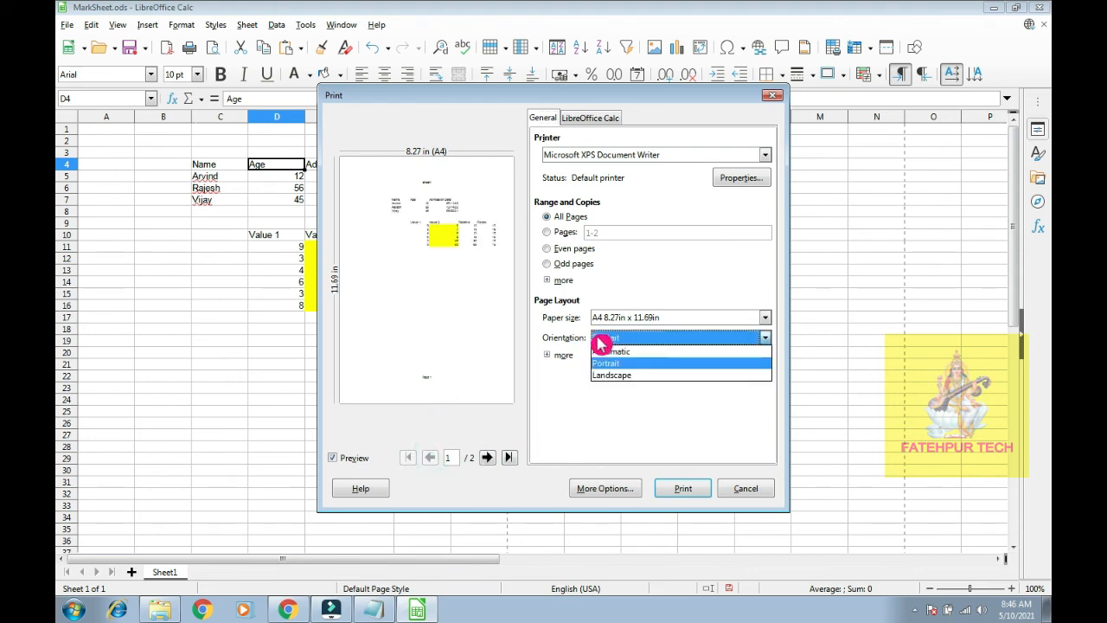
{"action": "left_click", "coordinate": [636, 381]}
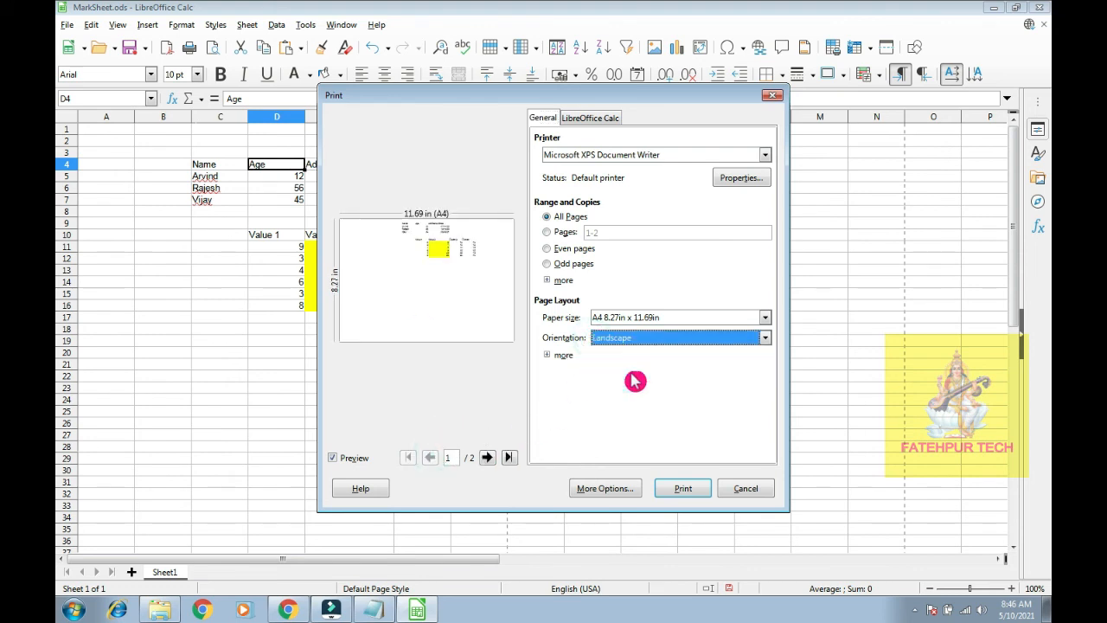
{"action": "left_click", "coordinate": [488, 459]}
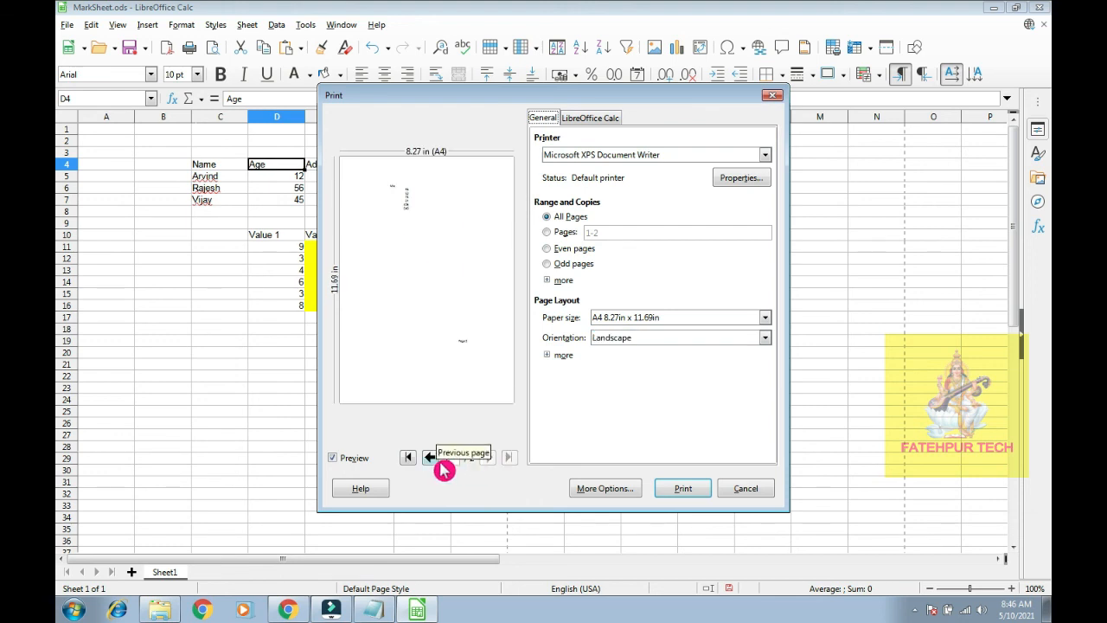
{"action": "left_click", "coordinate": [627, 339]}
{"action": "left_click", "coordinate": [625, 339]}
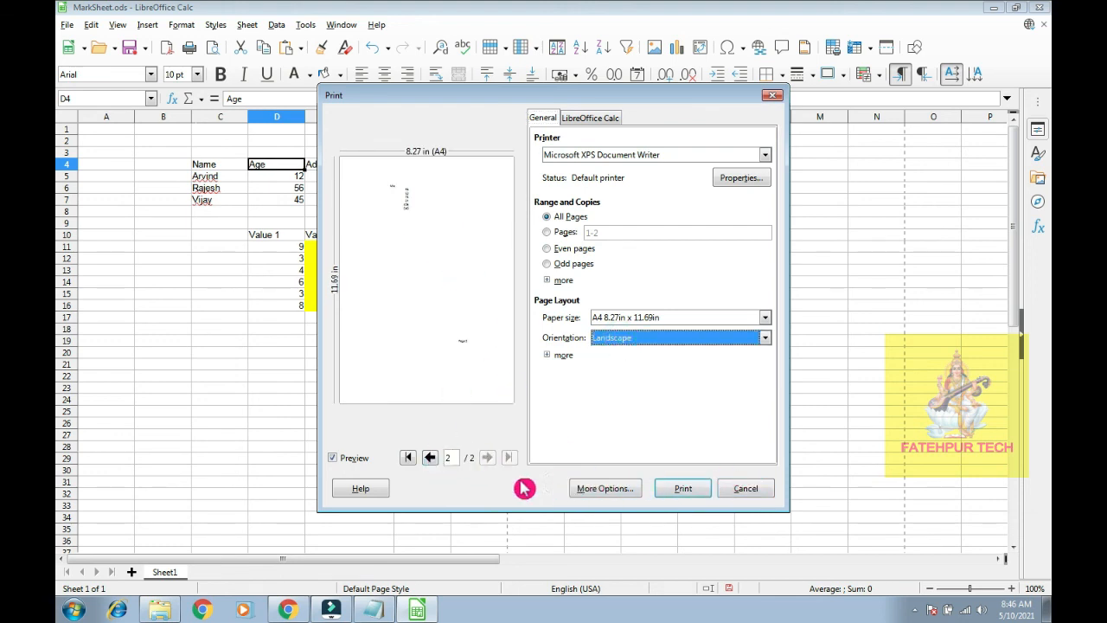
{"action": "left_click", "coordinate": [433, 460]}
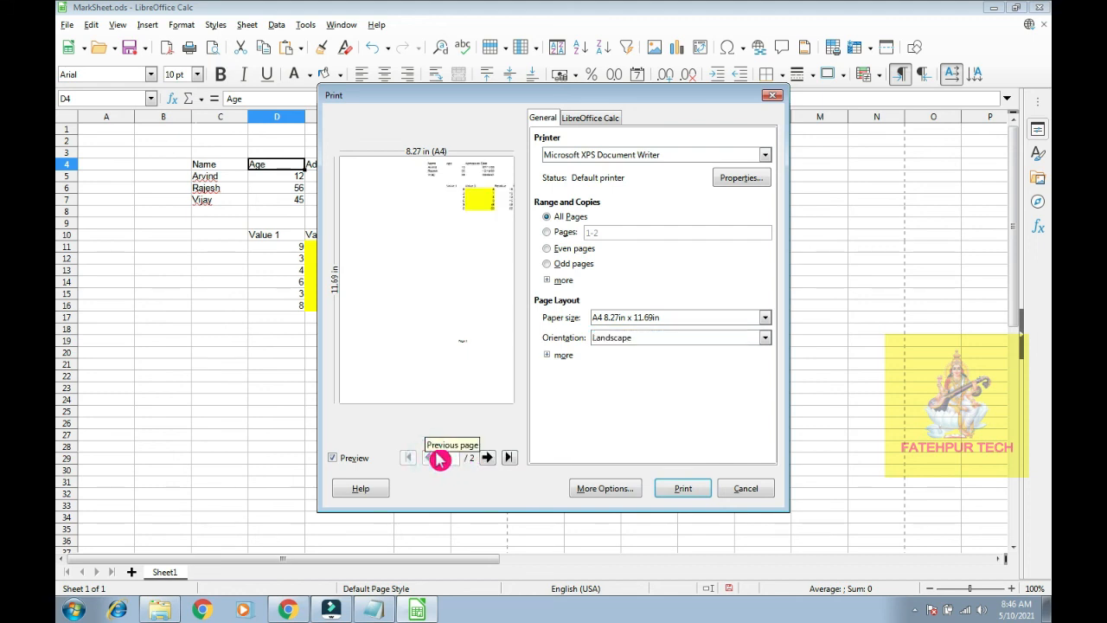
Reapply the Landscape orientation on the first and second page previews, and cancel printing.
{"action": "left_click", "coordinate": [629, 337]}
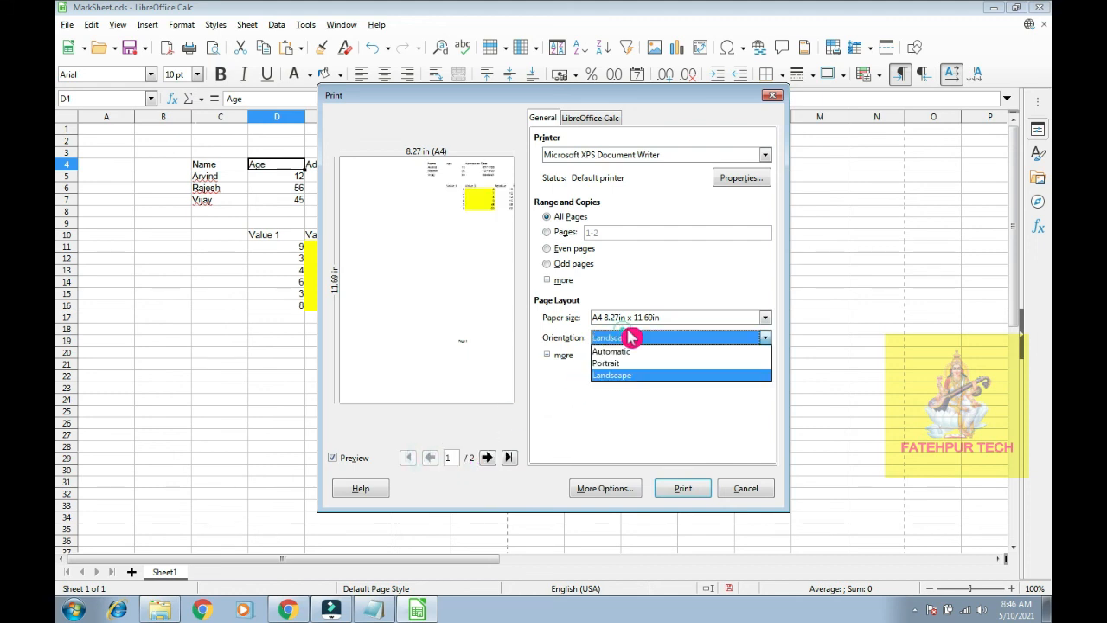
{"action": "left_click", "coordinate": [639, 376]}
{"action": "left_click", "coordinate": [690, 488]}
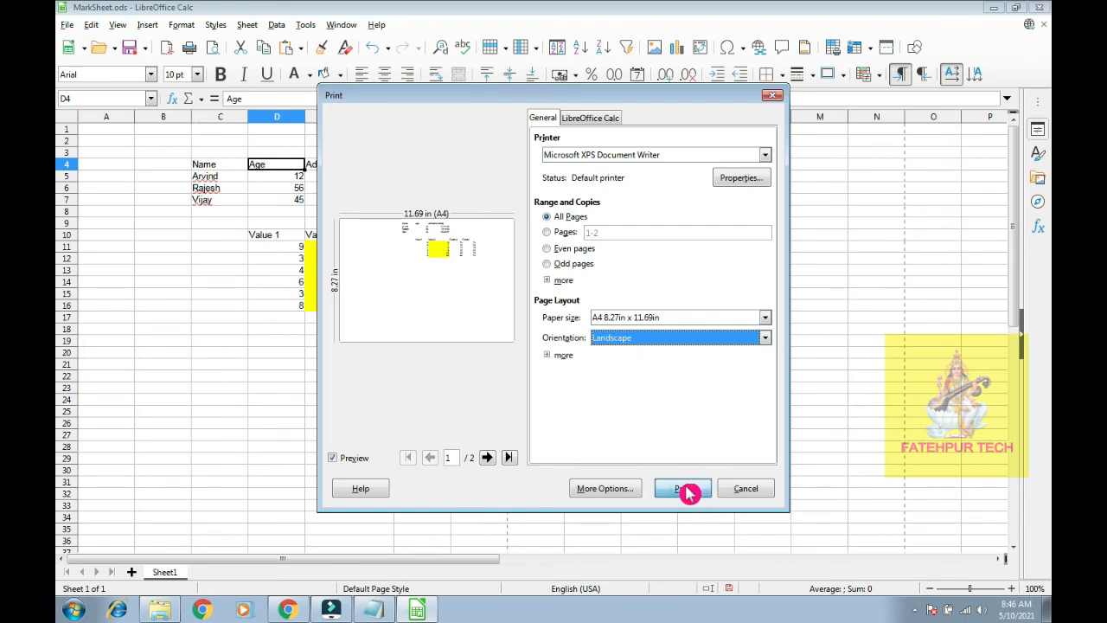
{"action": "left_click", "coordinate": [489, 459]}
{"action": "left_click", "coordinate": [623, 343]}
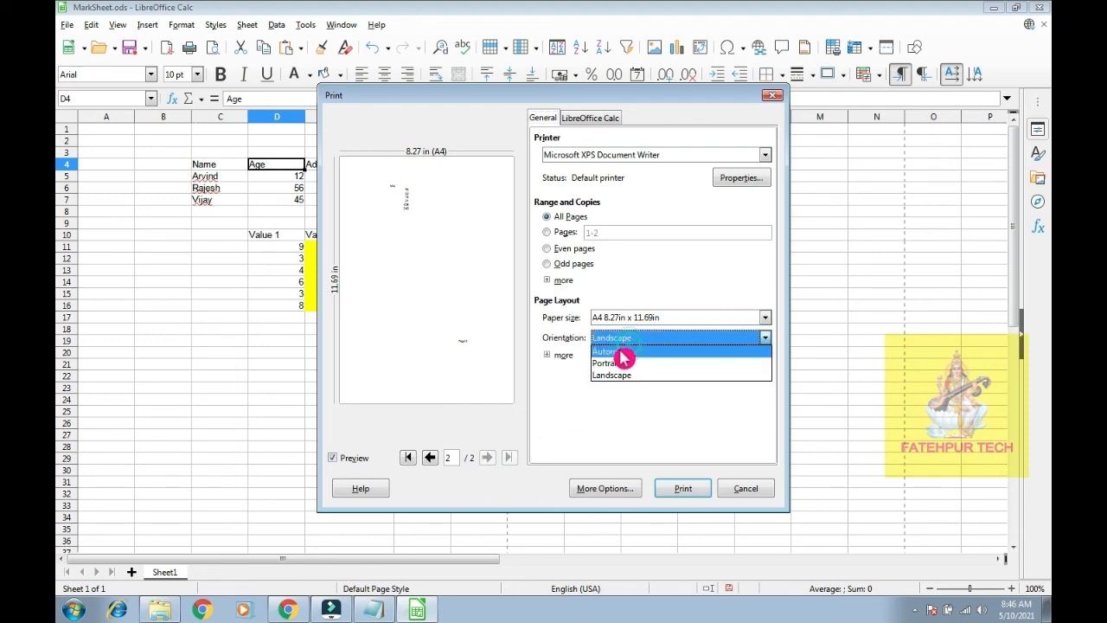
{"action": "left_click", "coordinate": [619, 376]}
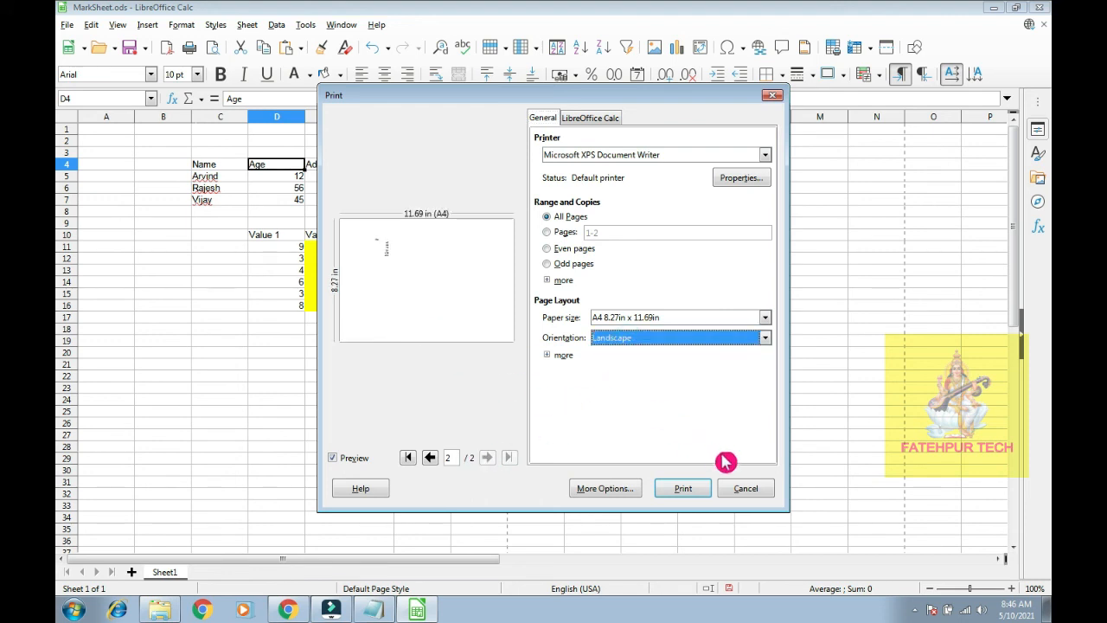
{"action": "left_click", "coordinate": [747, 489]}
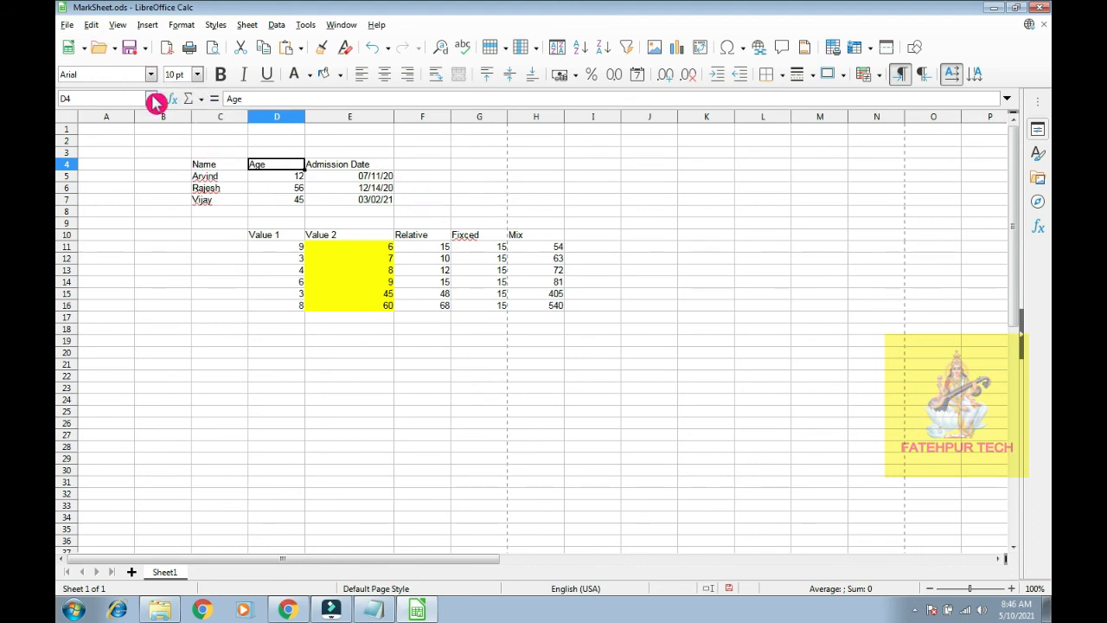
Open the printer settings and dismiss them without changes.
{"action": "left_click", "coordinate": [68, 27]}
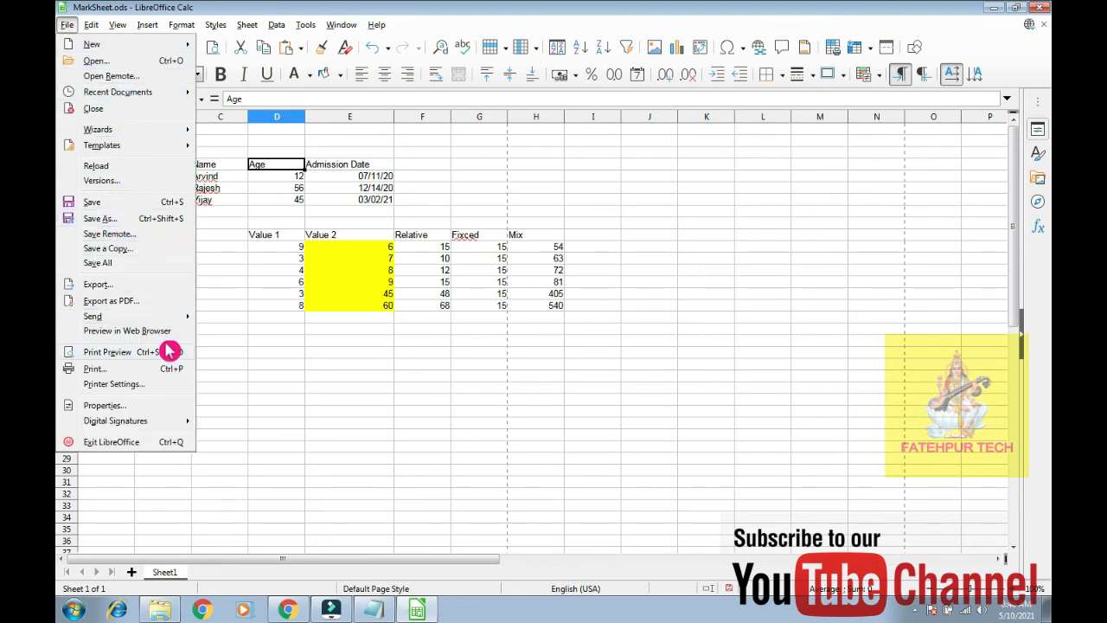
{"action": "left_click", "coordinate": [128, 385]}
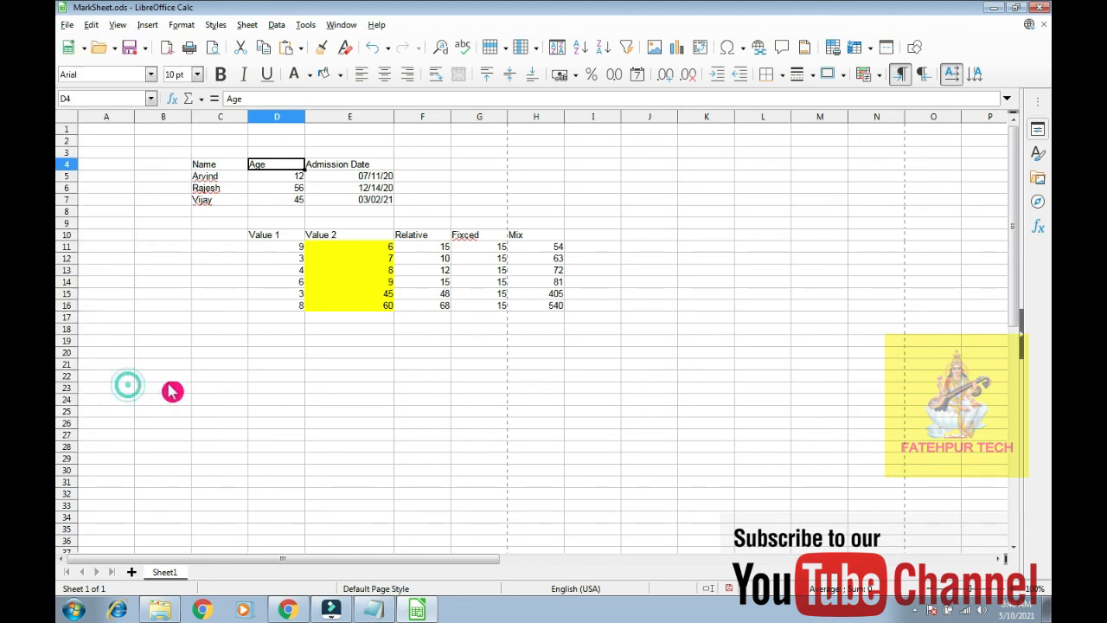
{"action": "left_click", "coordinate": [657, 359]}
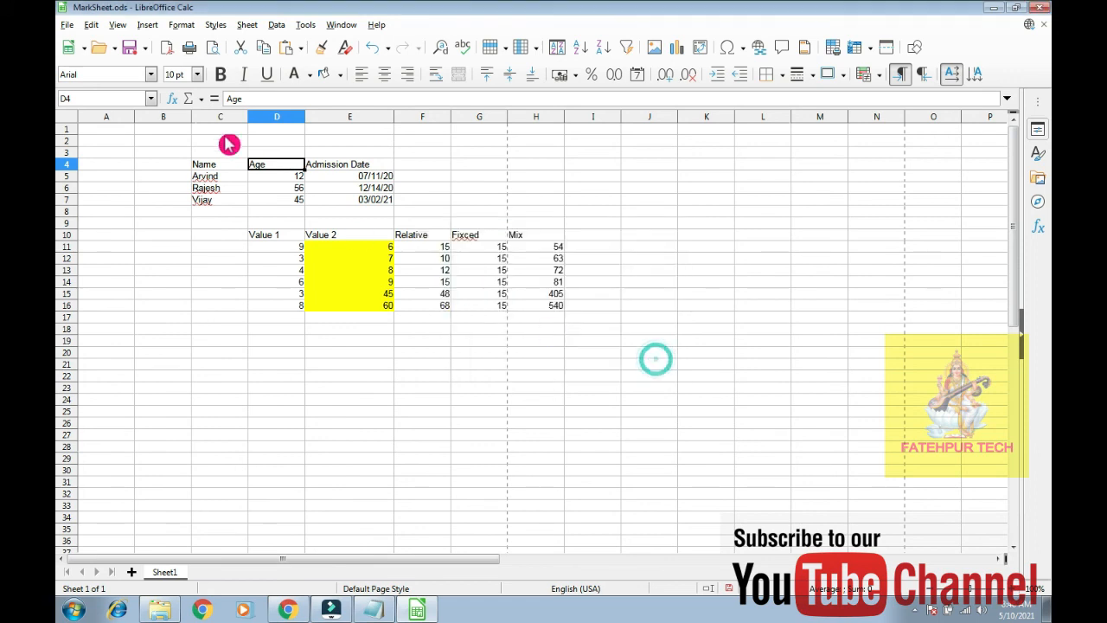
Open the print preview, view the page format settings without changing them, and return to the sheet.
{"action": "left_click", "coordinate": [66, 25]}
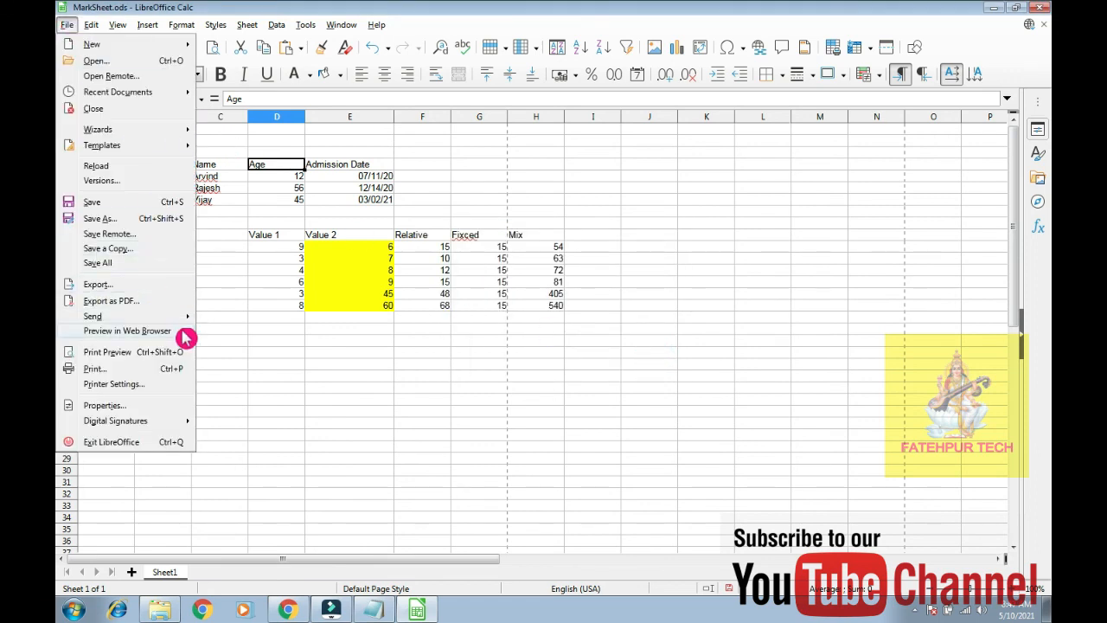
{"action": "left_click", "coordinate": [120, 353]}
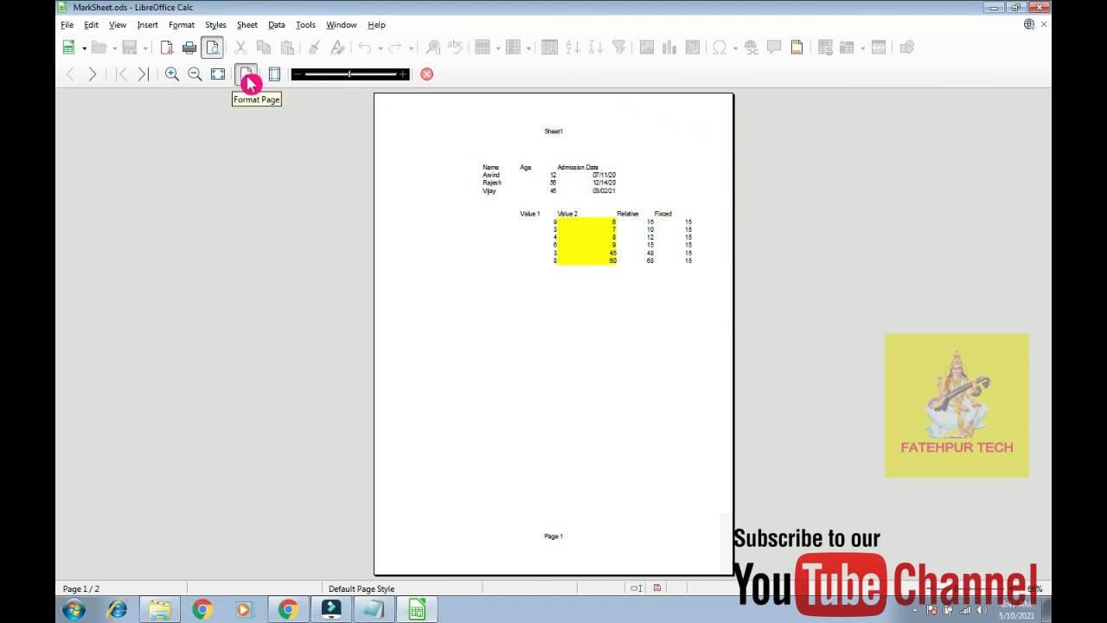
{"action": "left_click", "coordinate": [249, 80]}
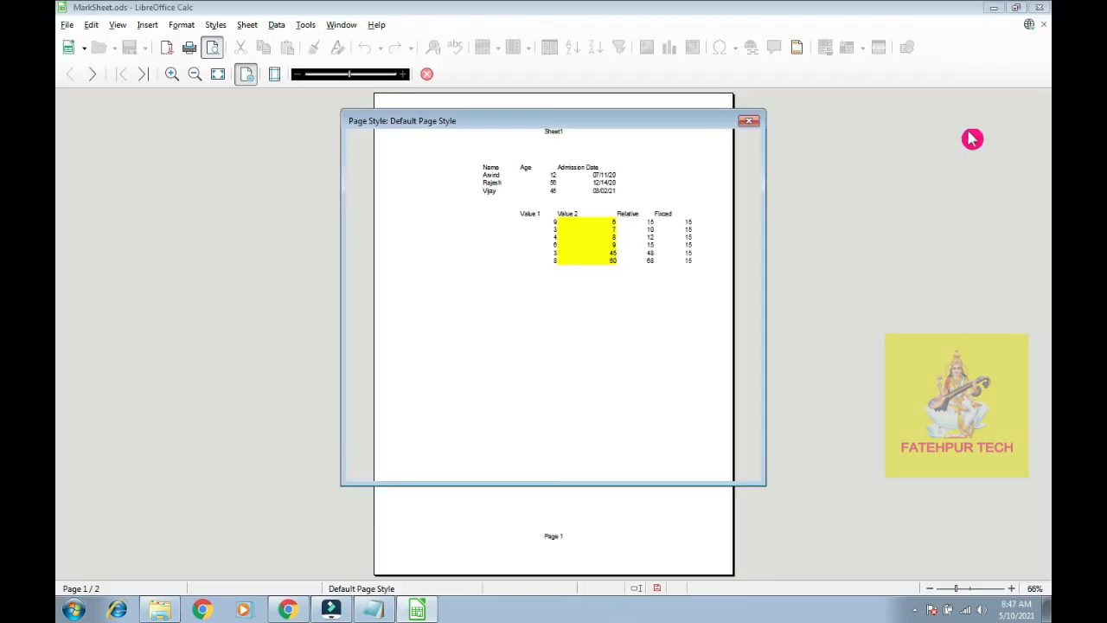
{"action": "left_click", "coordinate": [751, 124]}
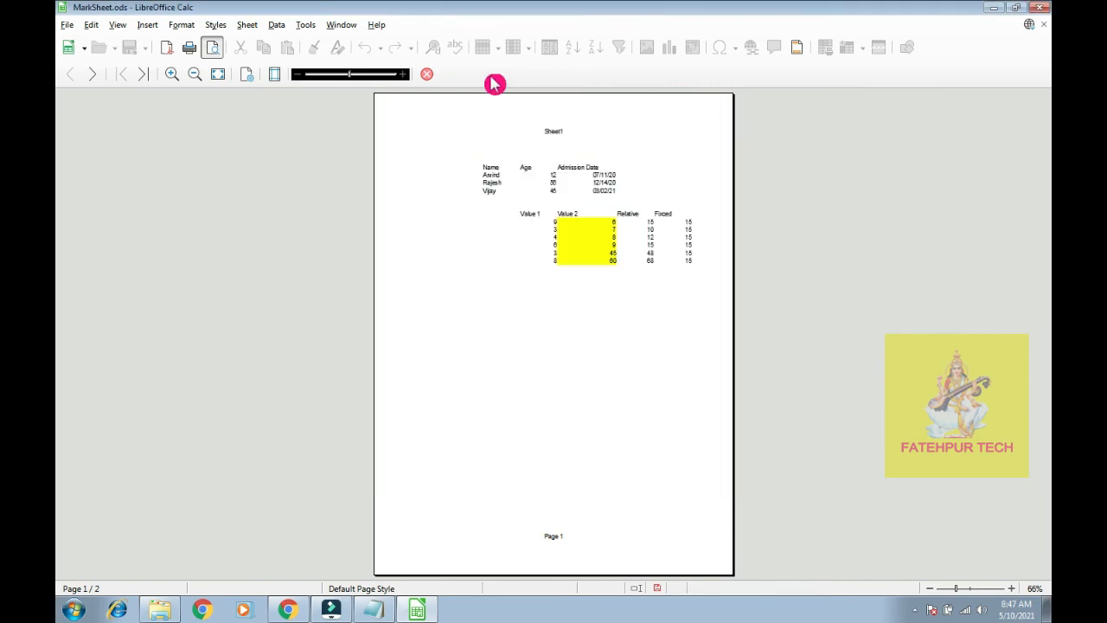
{"action": "left_click", "coordinate": [427, 73]}
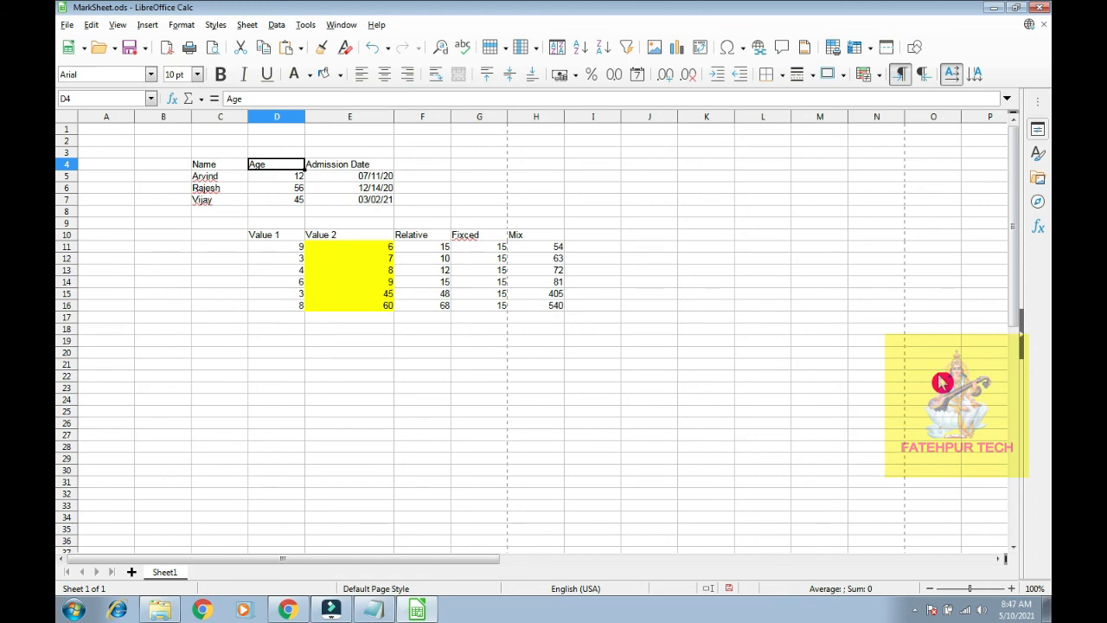
Switch to Chrome and review the remaining Chapter-4 spreadsheet topics in the syllabus PDF.
{"action": "left_click", "coordinate": [288, 610]}
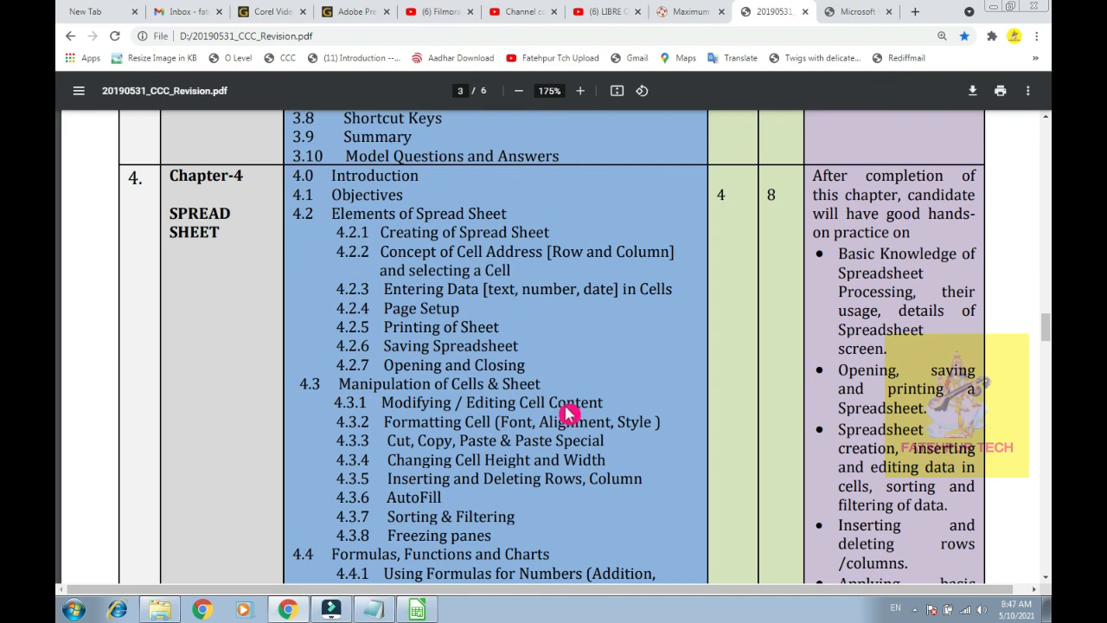
{"action": "scroll", "coordinate": [567, 409], "scroll_direction": "down", "scroll_amount": 3}
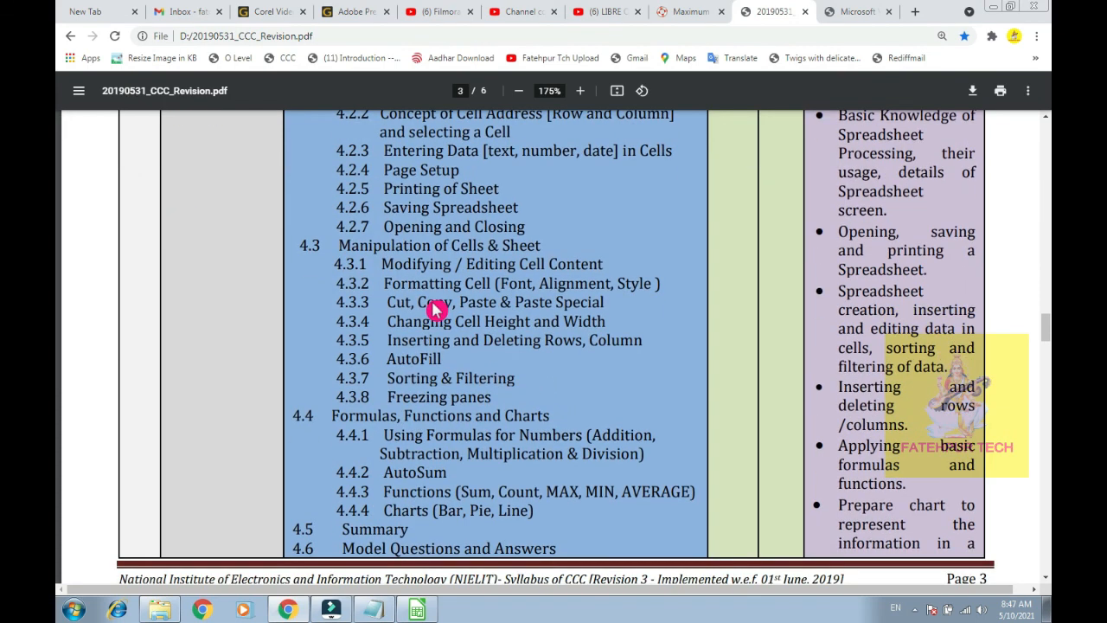